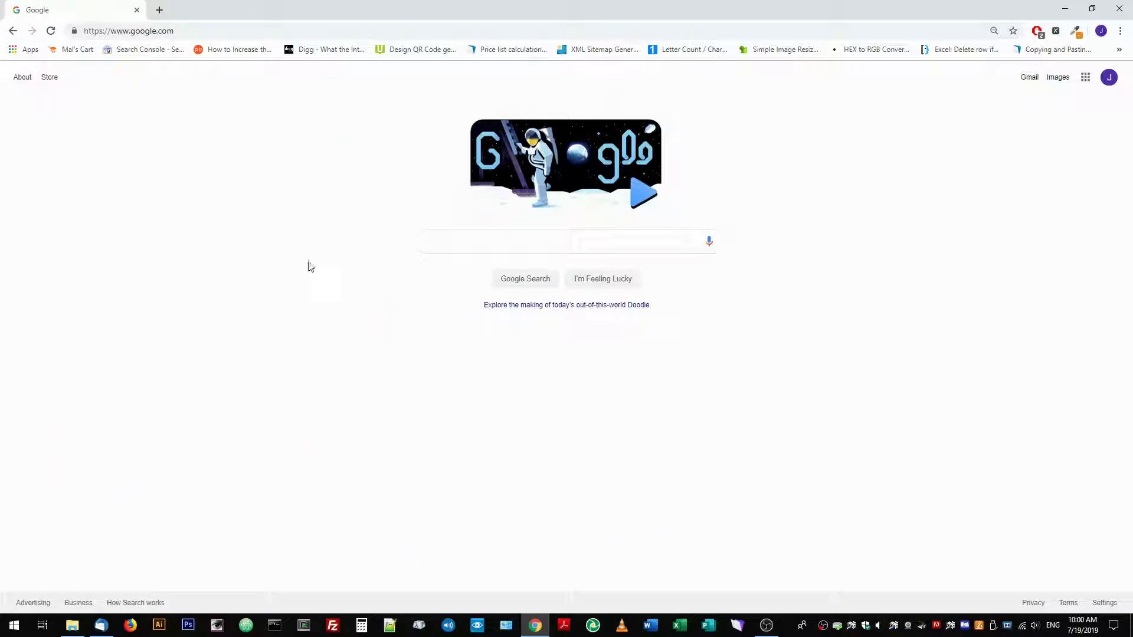
Go to the Saddle Point Systems site's Resources > Image Blank Custom Printing page
{"action": "left_click", "coordinate": [225, 30]}
{"action": "type", "text": "saddlepointsystems"}
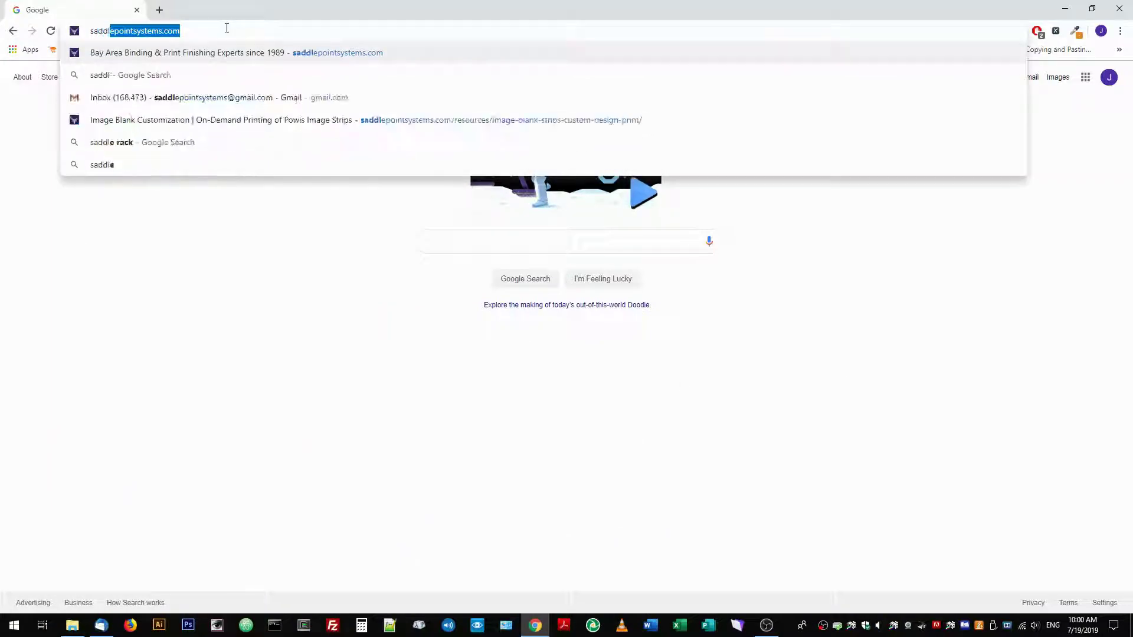
{"action": "key", "text": "Return"}
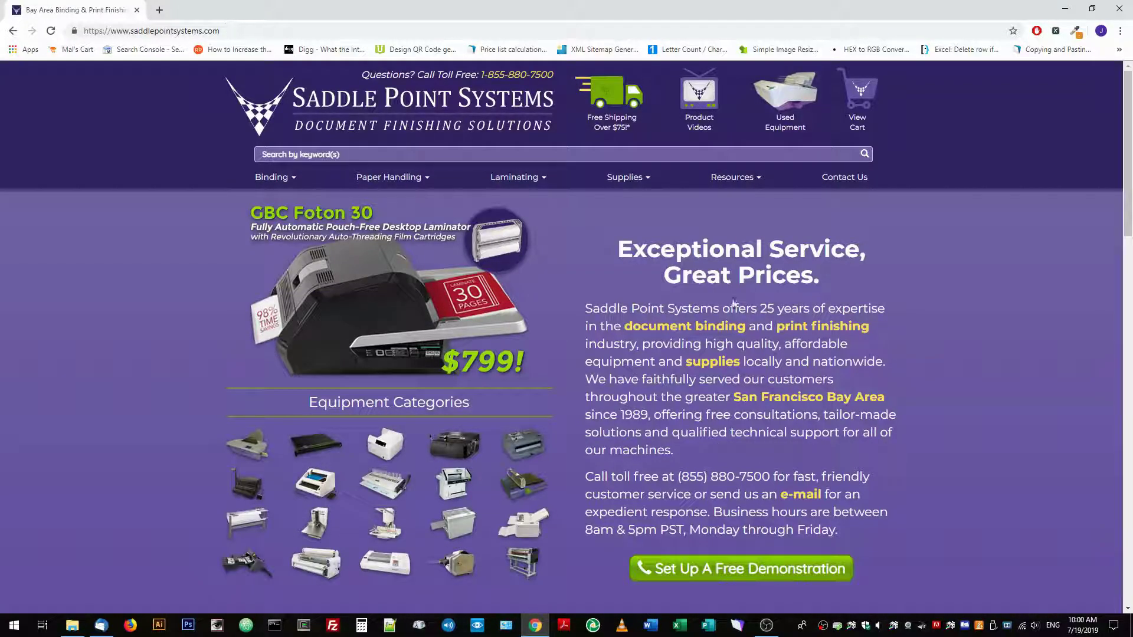
{"action": "mouse_move", "coordinate": [739, 183]}
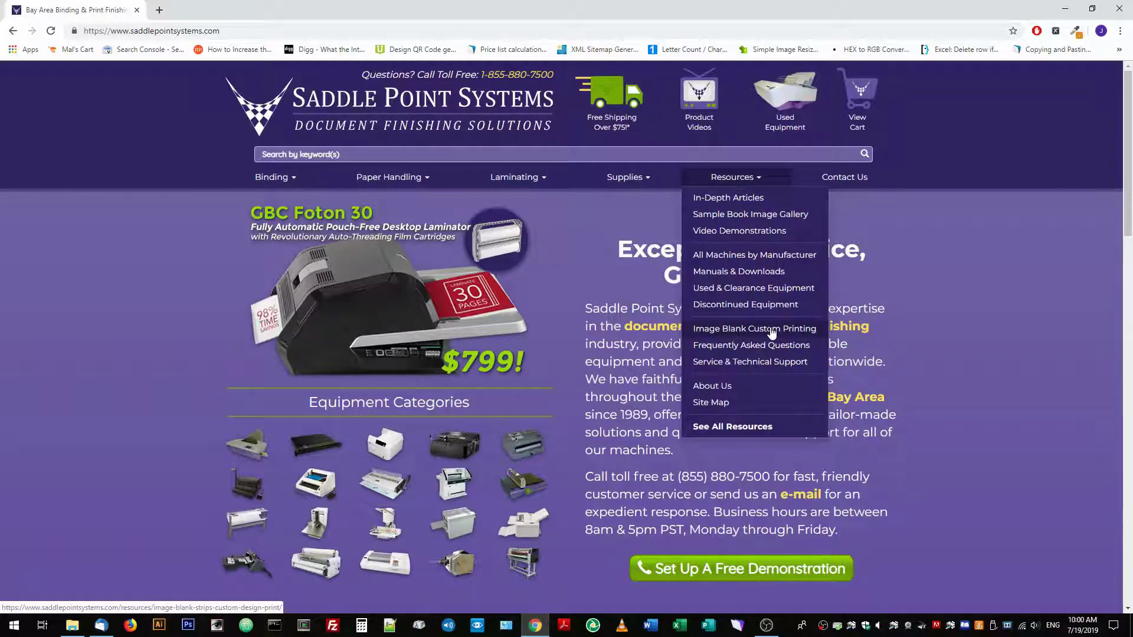
{"action": "left_click", "coordinate": [732, 332]}
Download the Fastback 20 3-Up Even Wrap (.DOC) template and open it
{"action": "scroll", "coordinate": [377, 400], "scroll_direction": "down", "scroll_amount": 1}
{"action": "scroll", "coordinate": [319, 416], "scroll_direction": "down", "scroll_amount": 7}
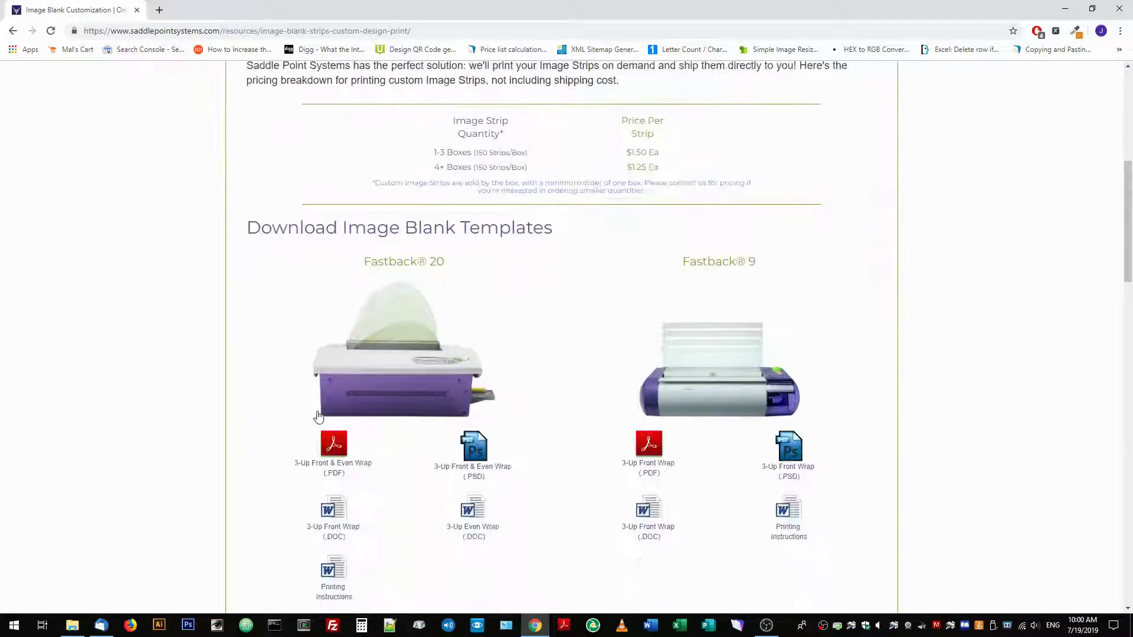
{"action": "scroll", "coordinate": [278, 397], "scroll_direction": "down", "scroll_amount": 1}
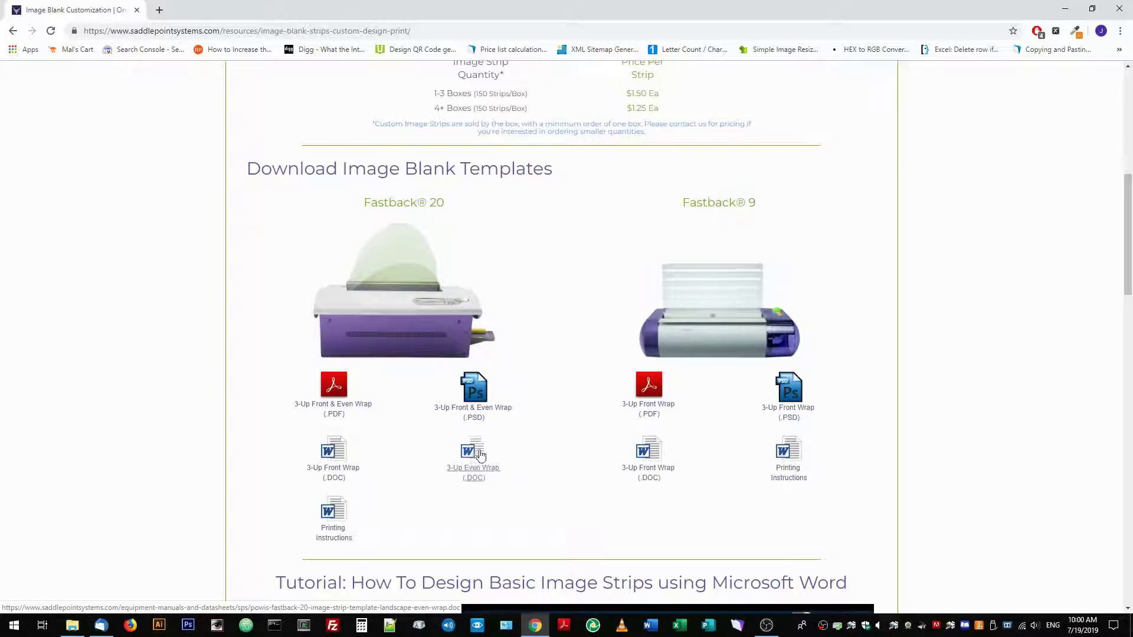
{"action": "left_click", "coordinate": [478, 454]}
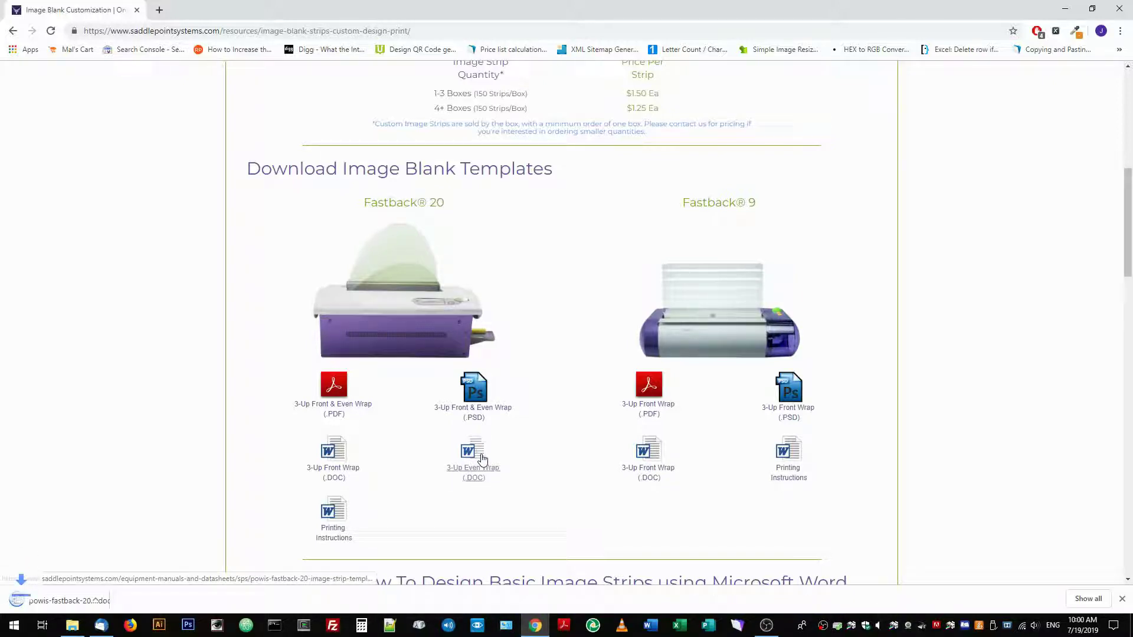
{"action": "left_click", "coordinate": [61, 602]}
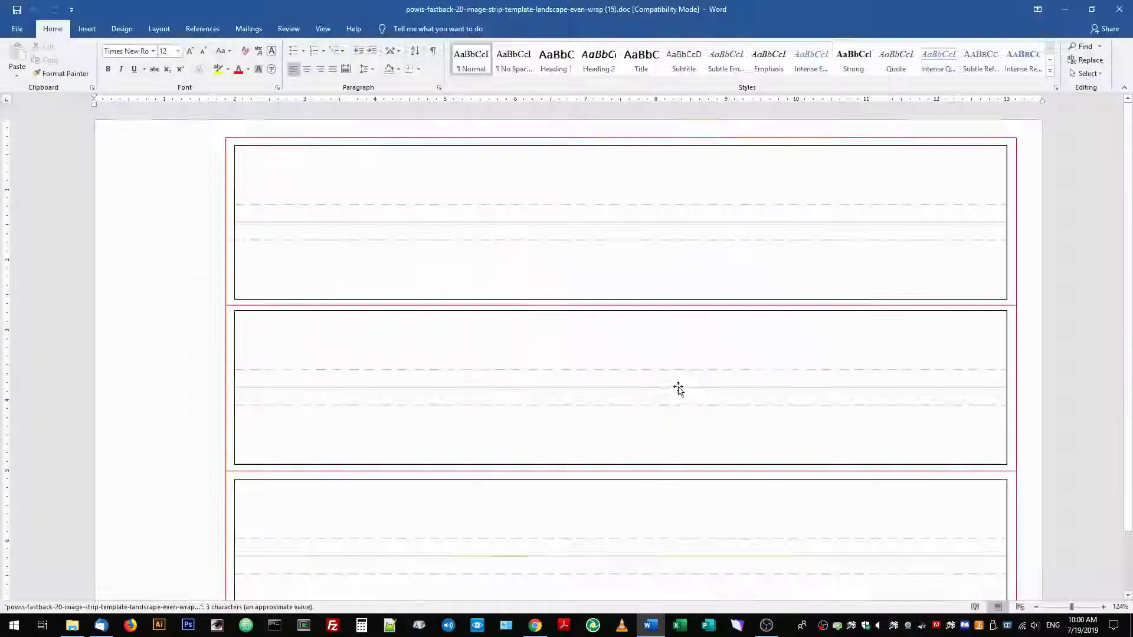
Zoom in on the template's dashed strip borders, then zoom back out to view all three panels
{"action": "scroll", "coordinate": [607, 519], "scroll_direction": "down", "scroll_amount": 2}
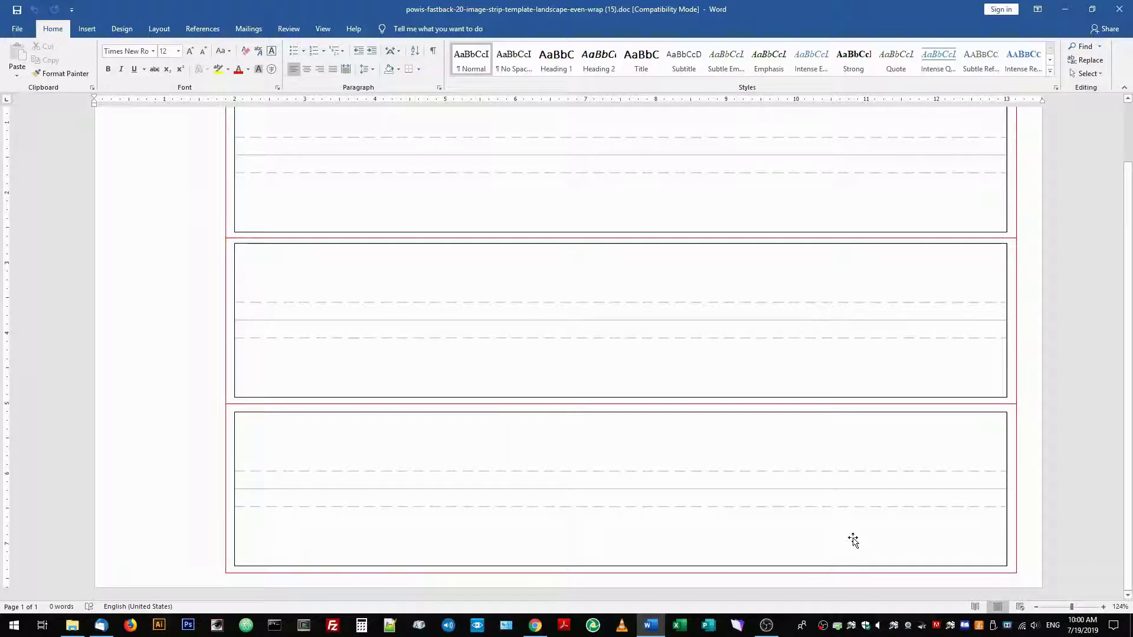
{"action": "left_click_drag", "start_coordinate": [1071, 607], "coordinate": [1080, 607]}
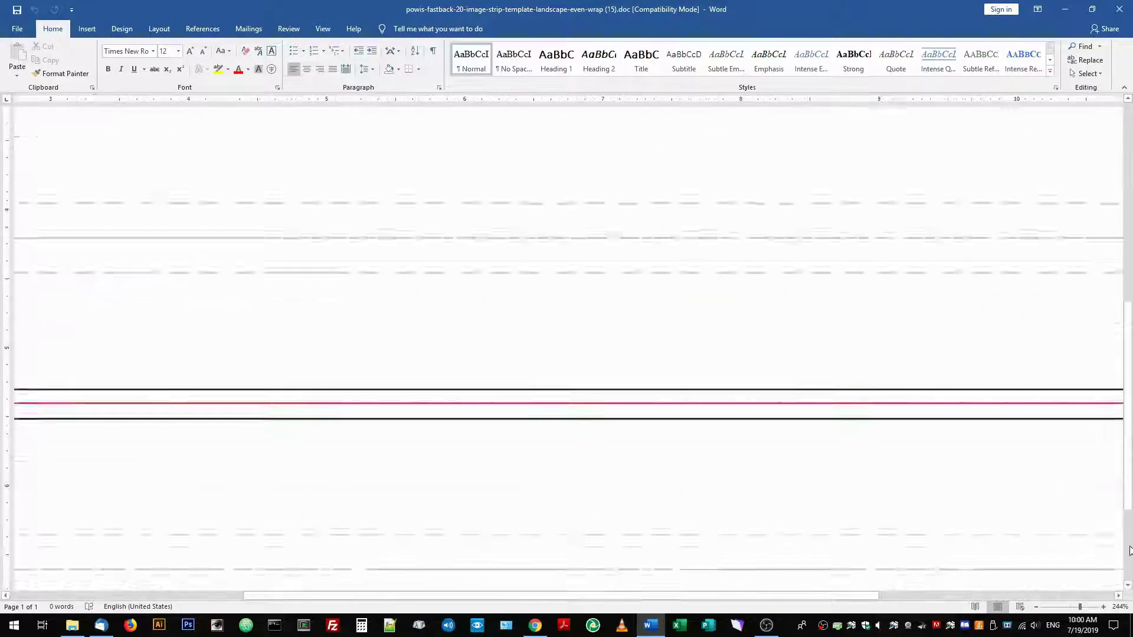
{"action": "scroll", "coordinate": [756, 541], "scroll_direction": "down", "scroll_amount": 2}
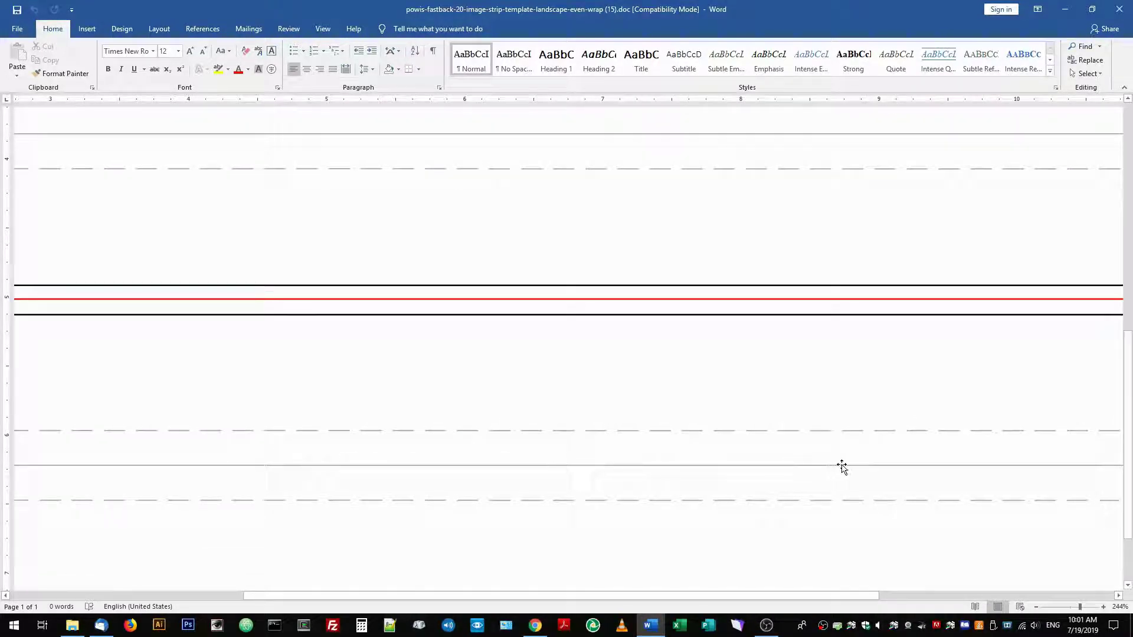
{"action": "left_click_drag", "start_coordinate": [820, 597], "coordinate": [428, 518]}
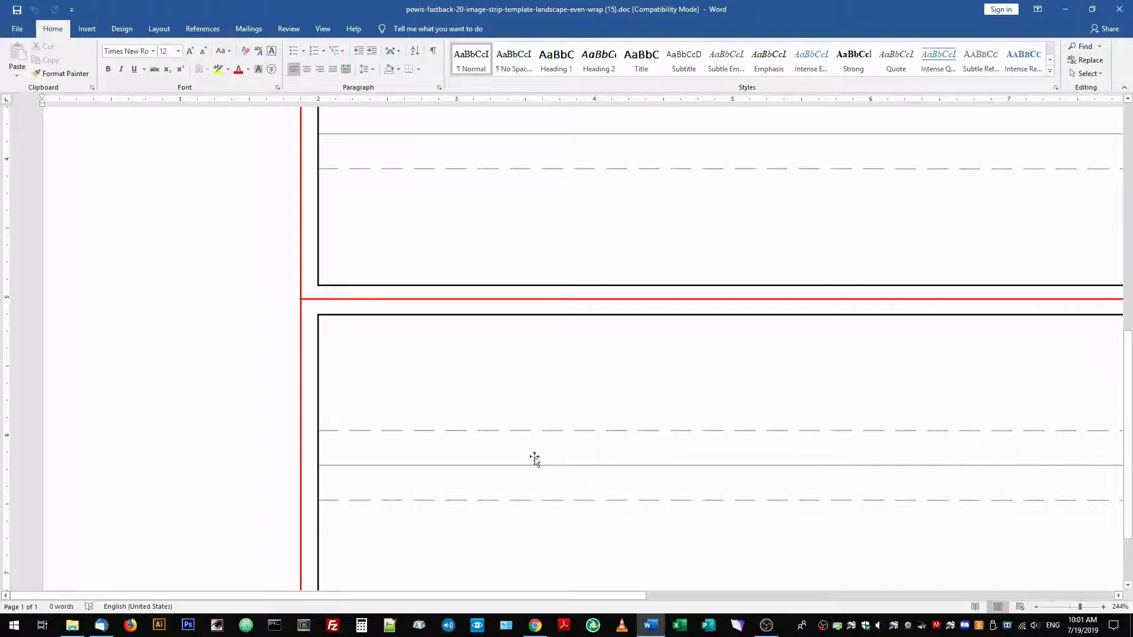
{"action": "left_click_drag", "start_coordinate": [599, 593], "coordinate": [1009, 597]}
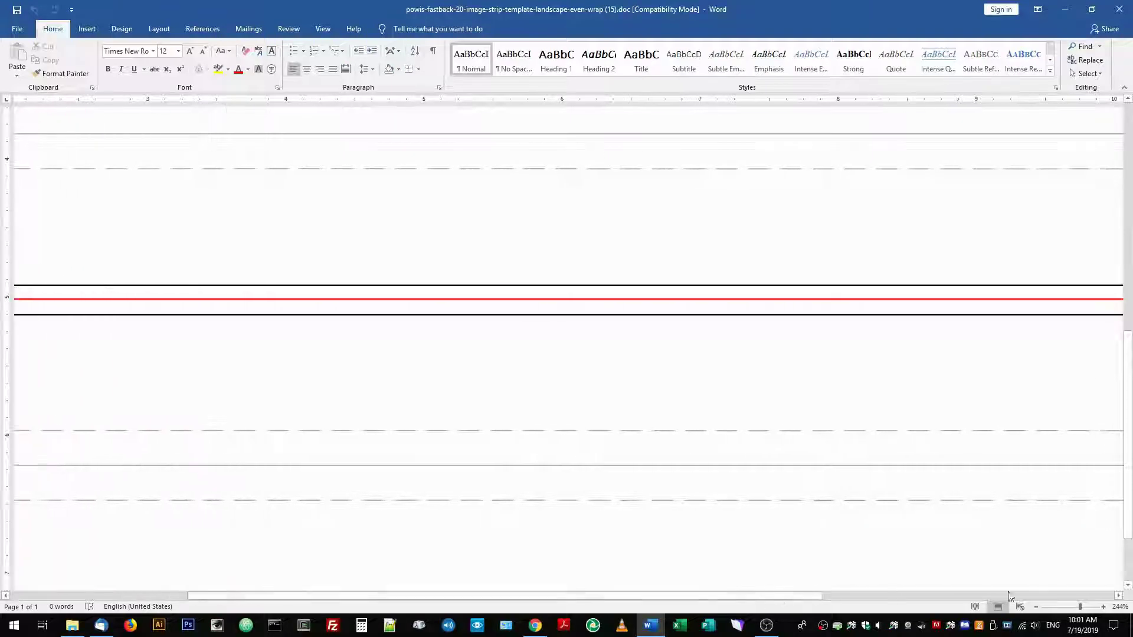
{"action": "left_click_drag", "start_coordinate": [1079, 607], "coordinate": [1069, 606]}
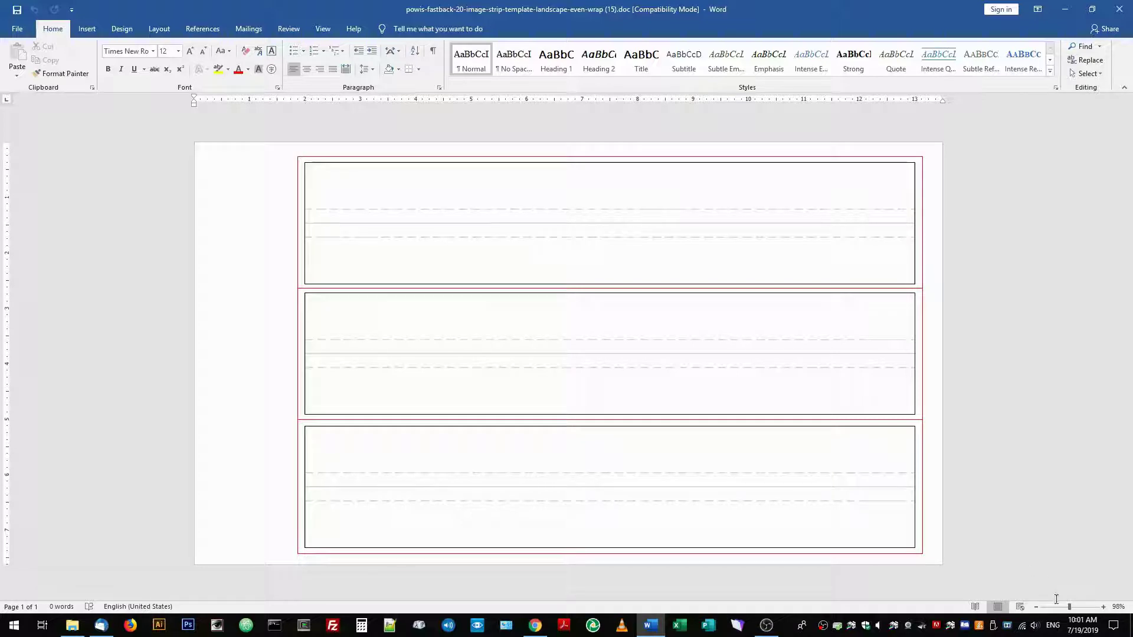
{"action": "left_click_drag", "start_coordinate": [1069, 608], "coordinate": [1071, 607]}
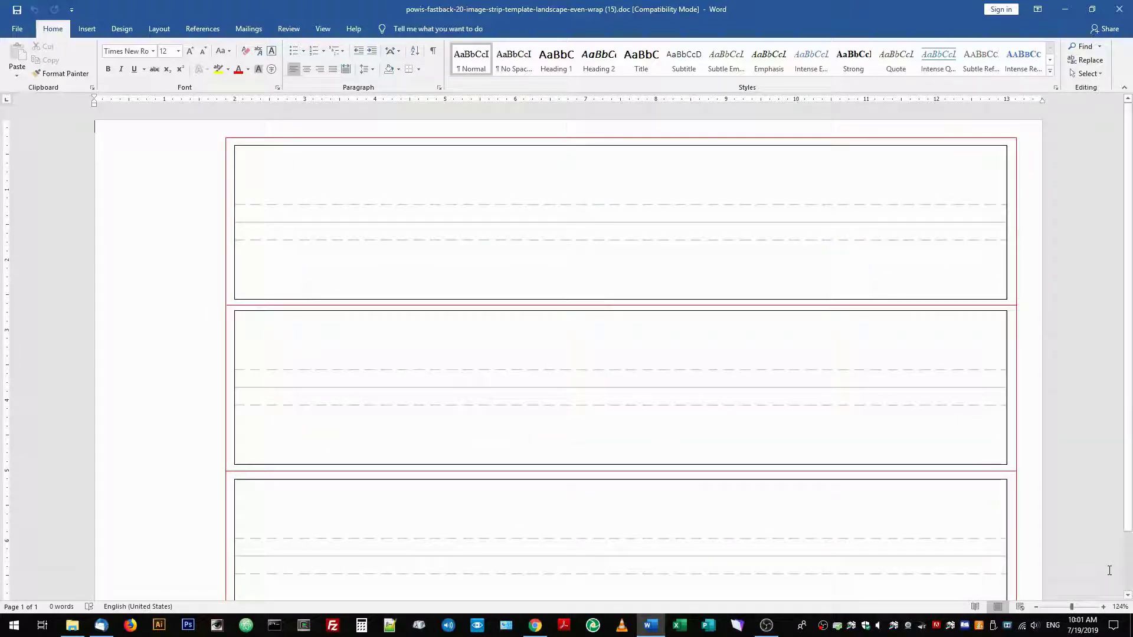
{"action": "scroll", "coordinate": [1128, 510], "scroll_direction": "down", "scroll_amount": 1}
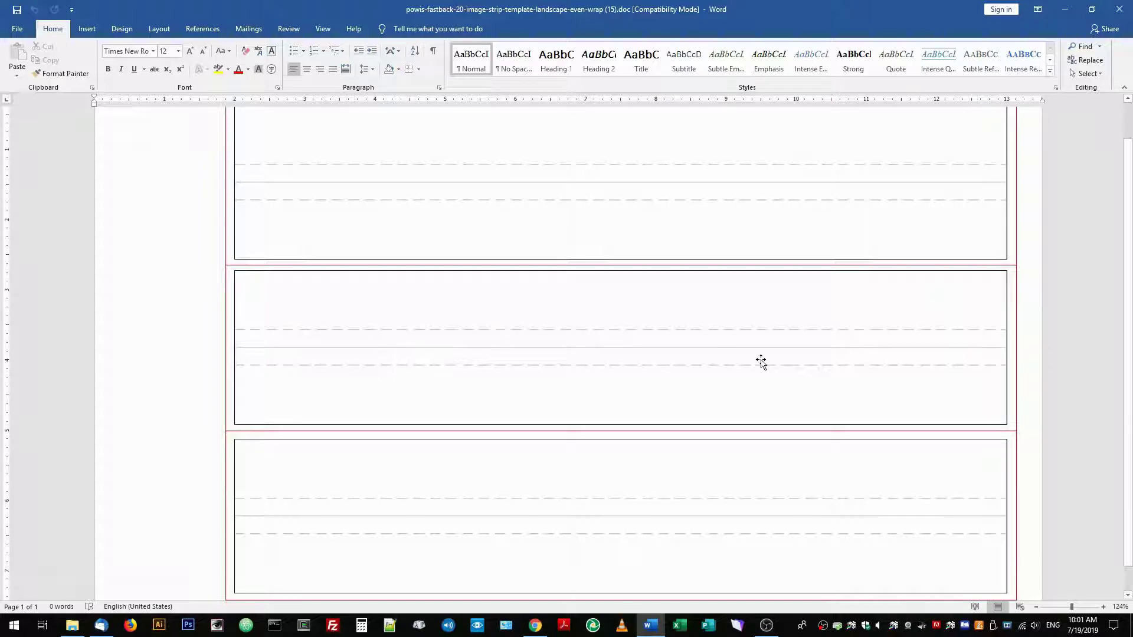
{"action": "scroll", "coordinate": [157, 195], "scroll_direction": "down", "scroll_amount": 1}
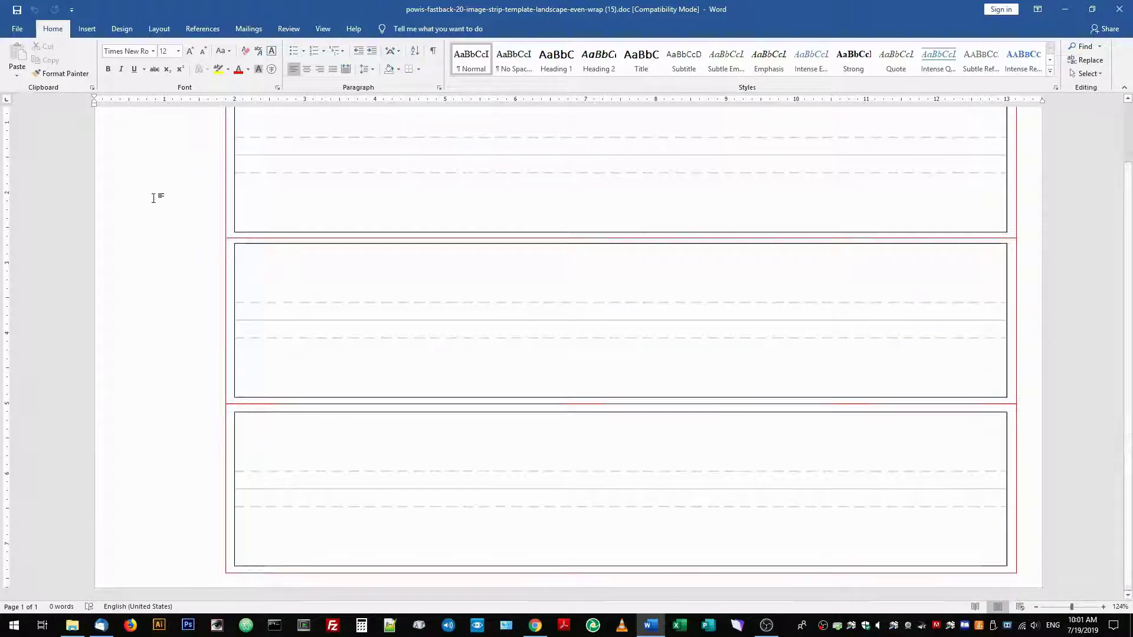
Draw a 2.41" by 11.26" rectangle from the bottom strip's lower-left to upper-right corner
{"action": "left_click", "coordinate": [89, 32]}
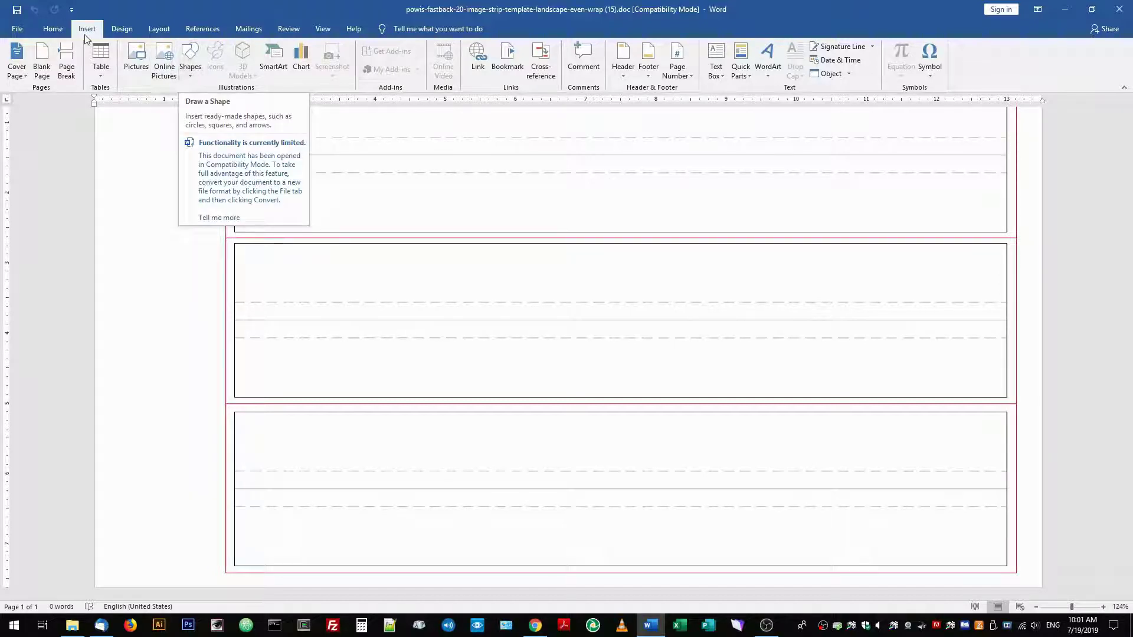
{"action": "left_click", "coordinate": [191, 74]}
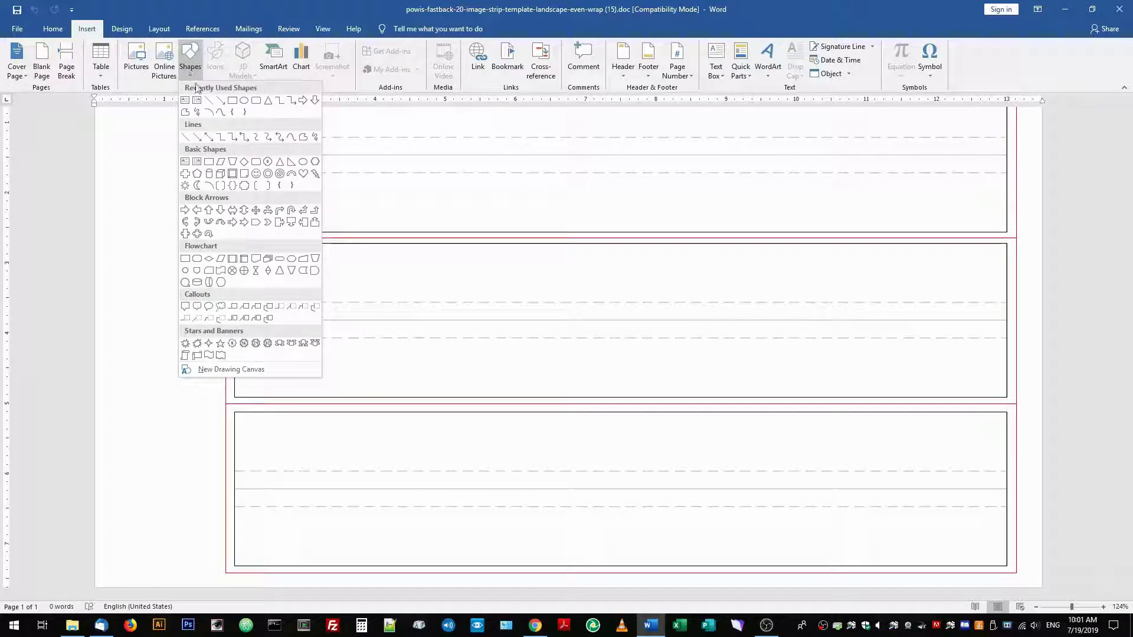
{"action": "left_click", "coordinate": [232, 101]}
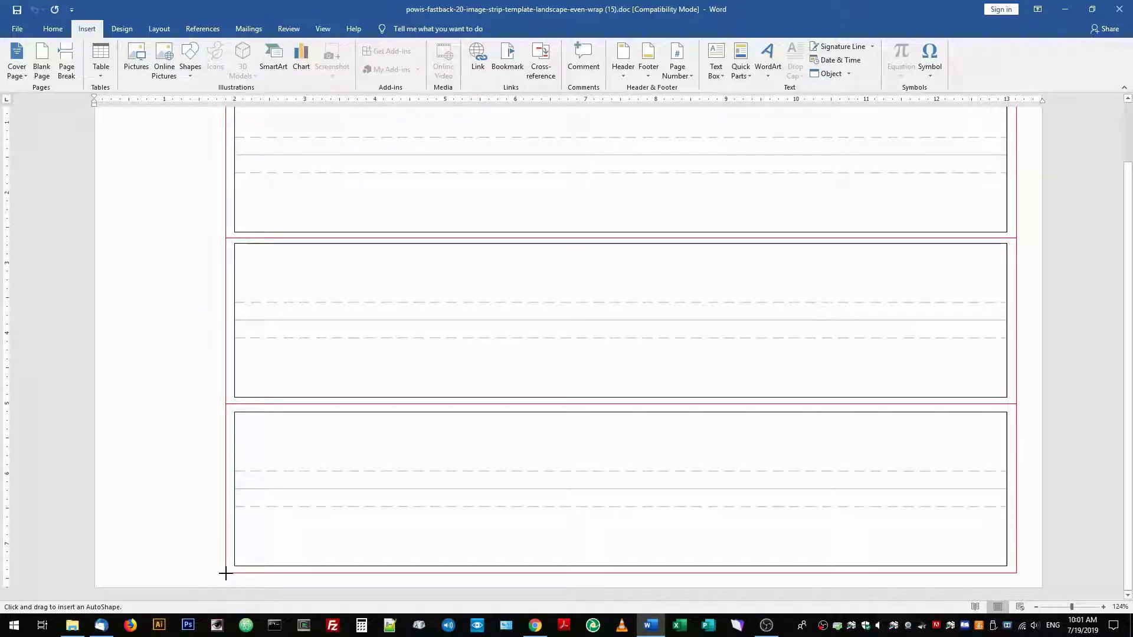
{"action": "left_click_drag", "start_coordinate": [225, 573], "coordinate": [1015, 404]}
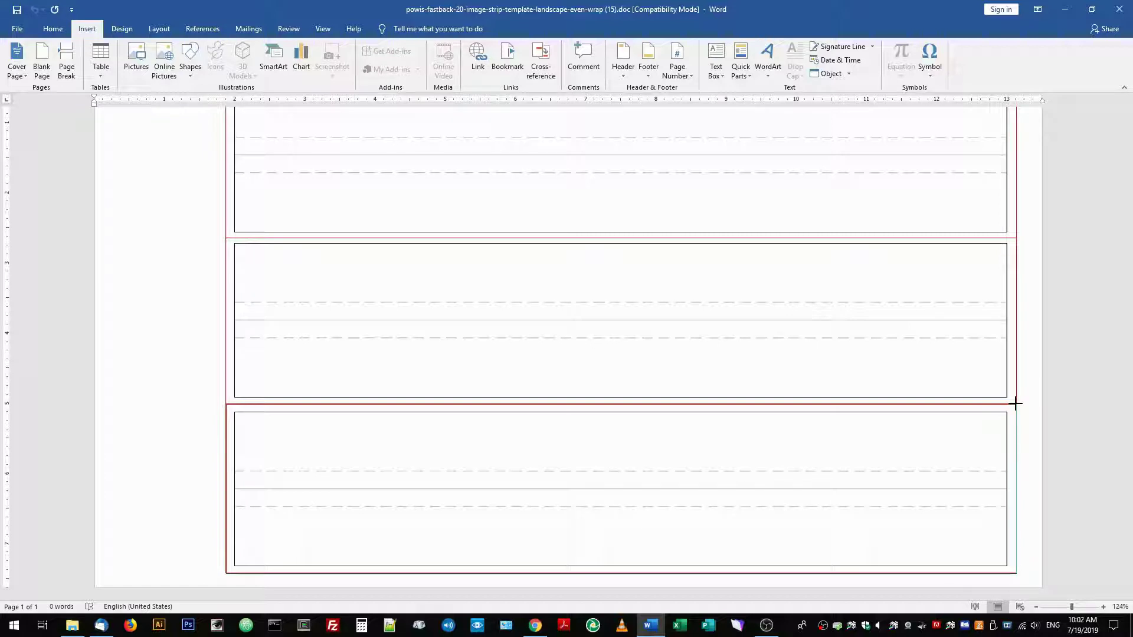
{"action": "left_click_drag", "start_coordinate": [1016, 404], "coordinate": [1016, 404]}
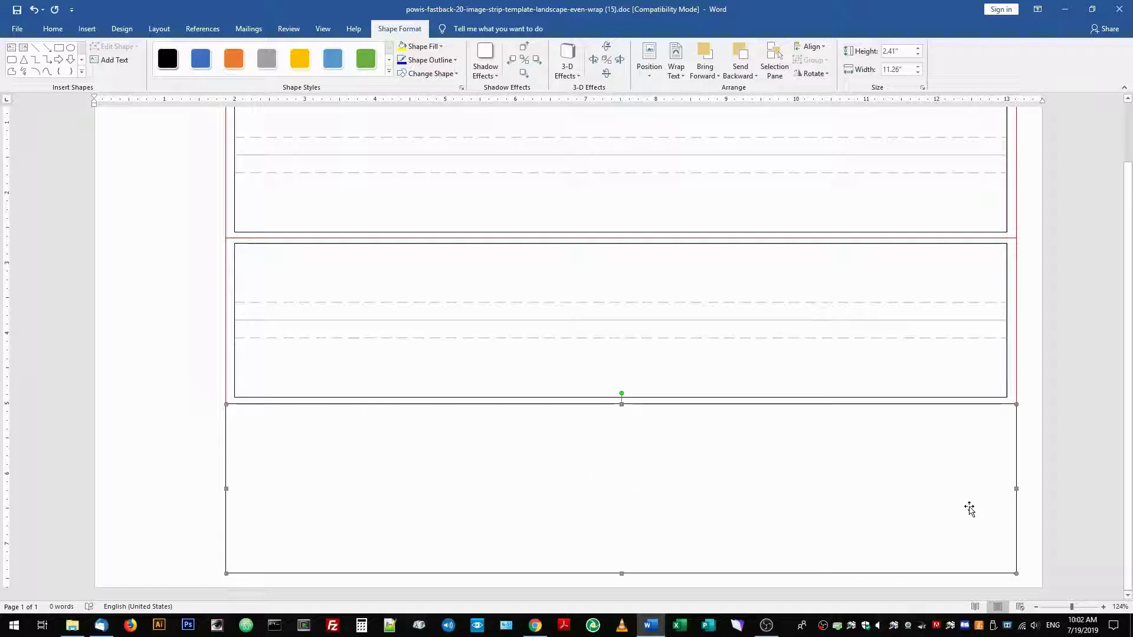
Fill the bottom-strip rectangle with the custom dark purple RGB 68, 59, 133
{"action": "left_click_drag", "start_coordinate": [1071, 607], "coordinate": [1074, 606]}
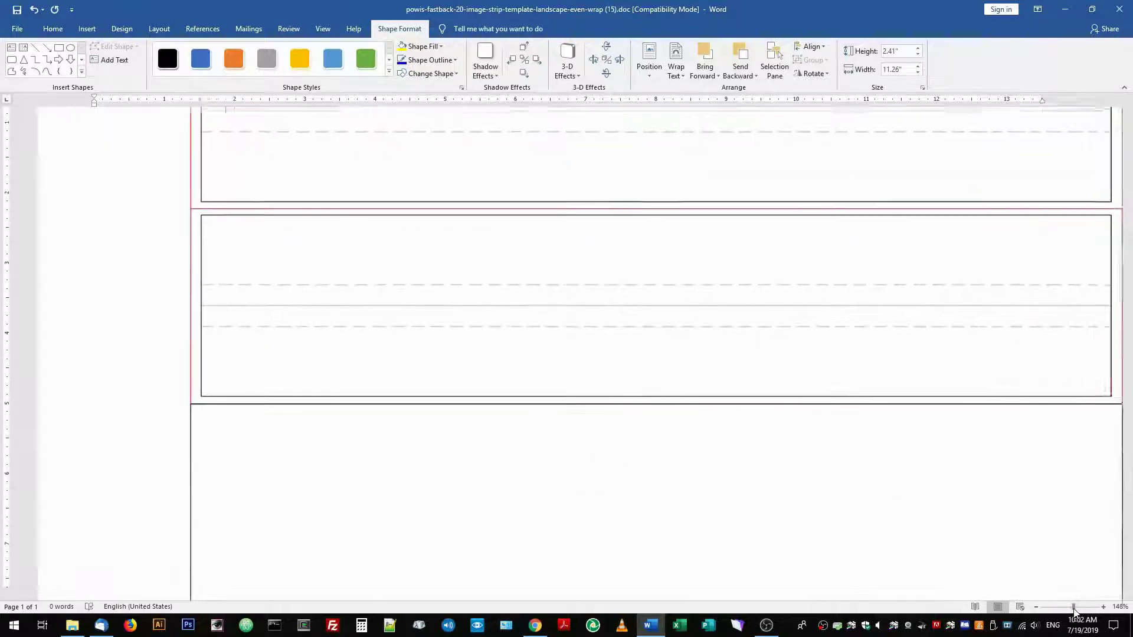
{"action": "scroll", "coordinate": [1120, 336], "scroll_direction": "down", "scroll_amount": 2}
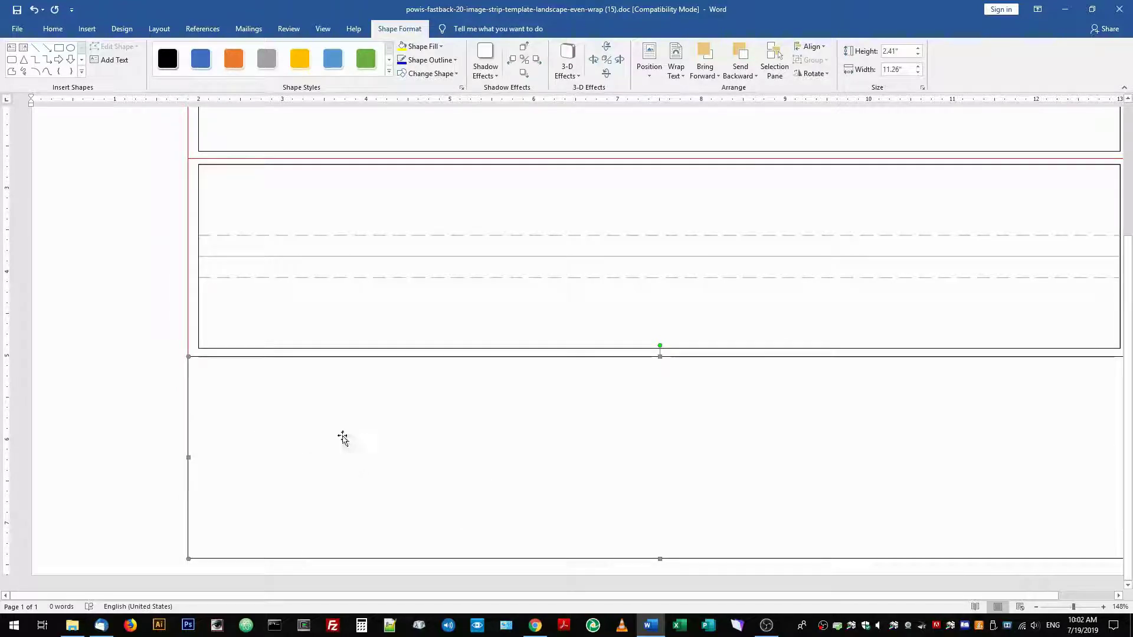
{"action": "right_click", "coordinate": [370, 425]}
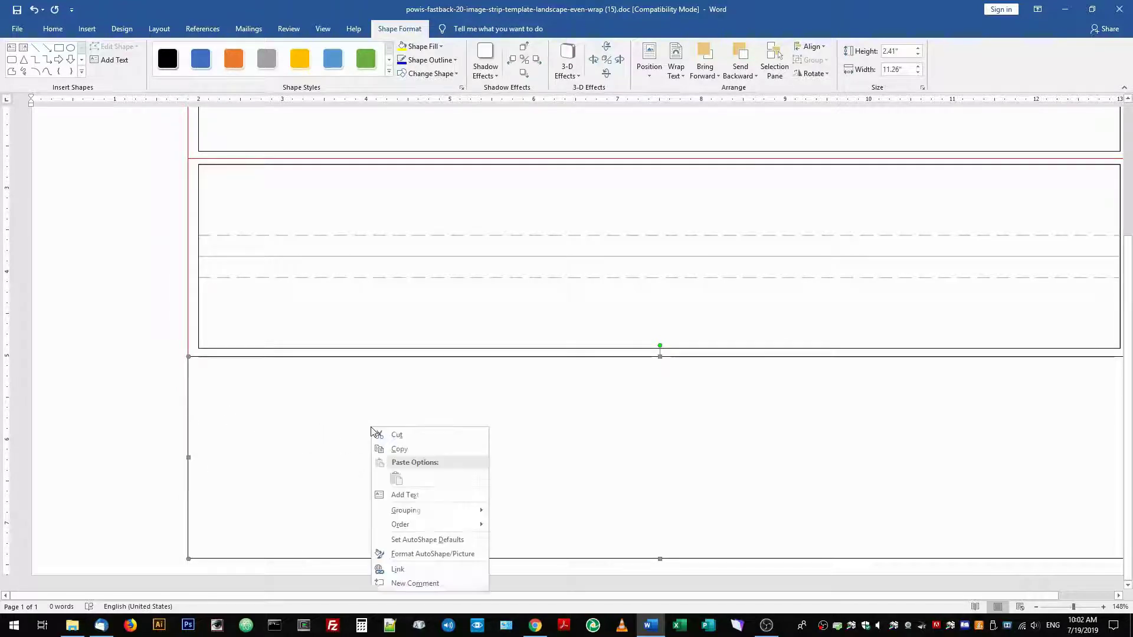
{"action": "left_click", "coordinate": [411, 555]}
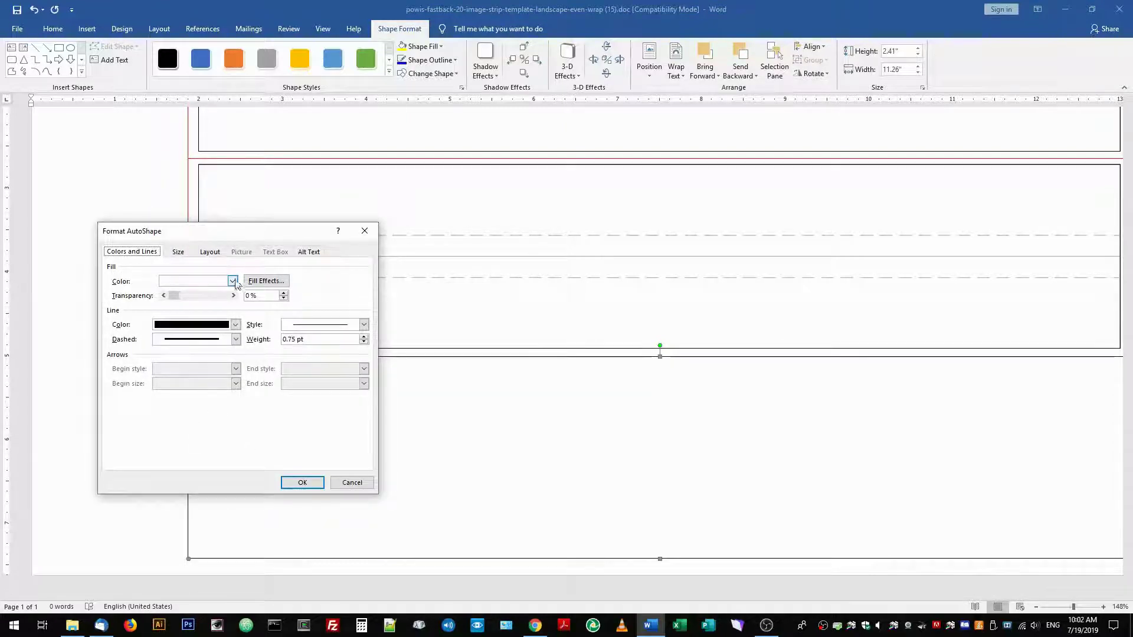
{"action": "left_click", "coordinate": [233, 281]}
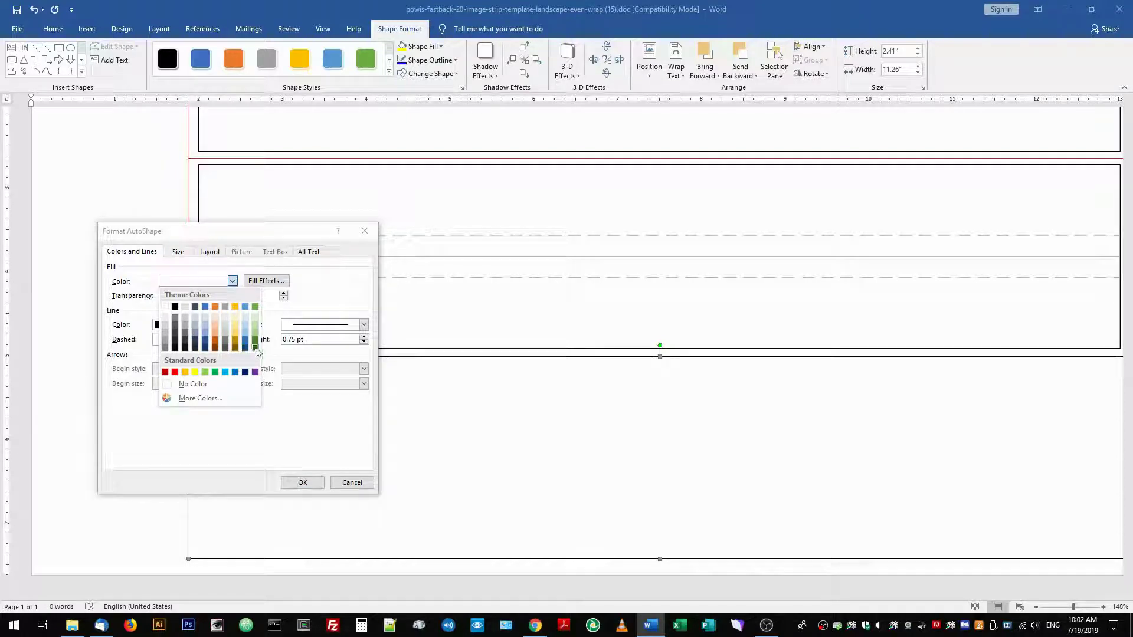
{"action": "left_click", "coordinate": [196, 398]}
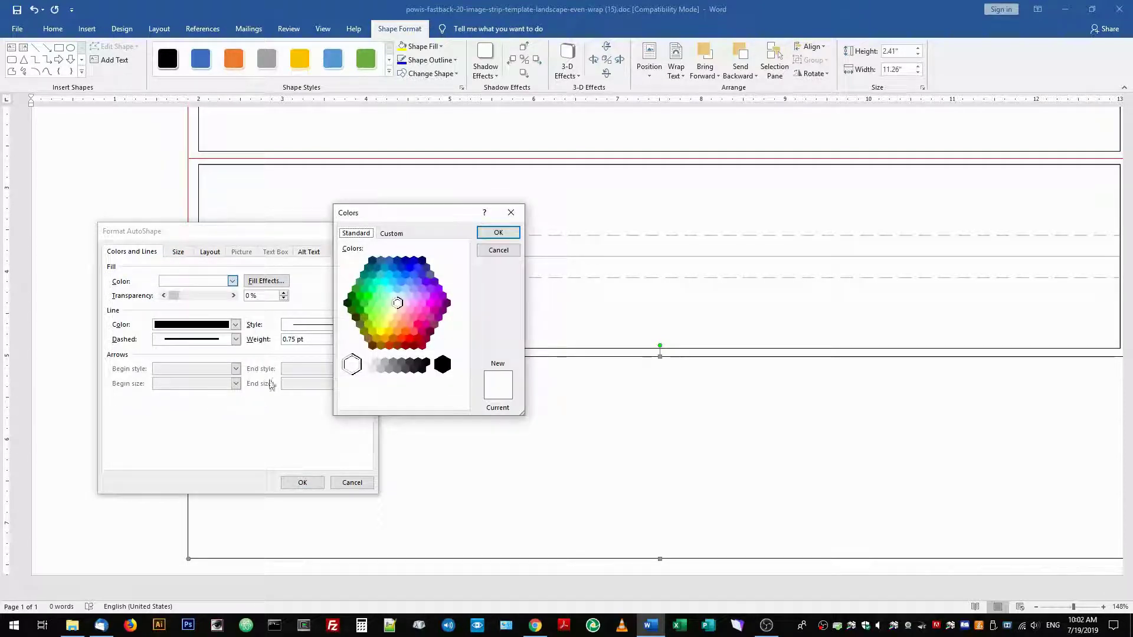
{"action": "left_click", "coordinate": [387, 234]}
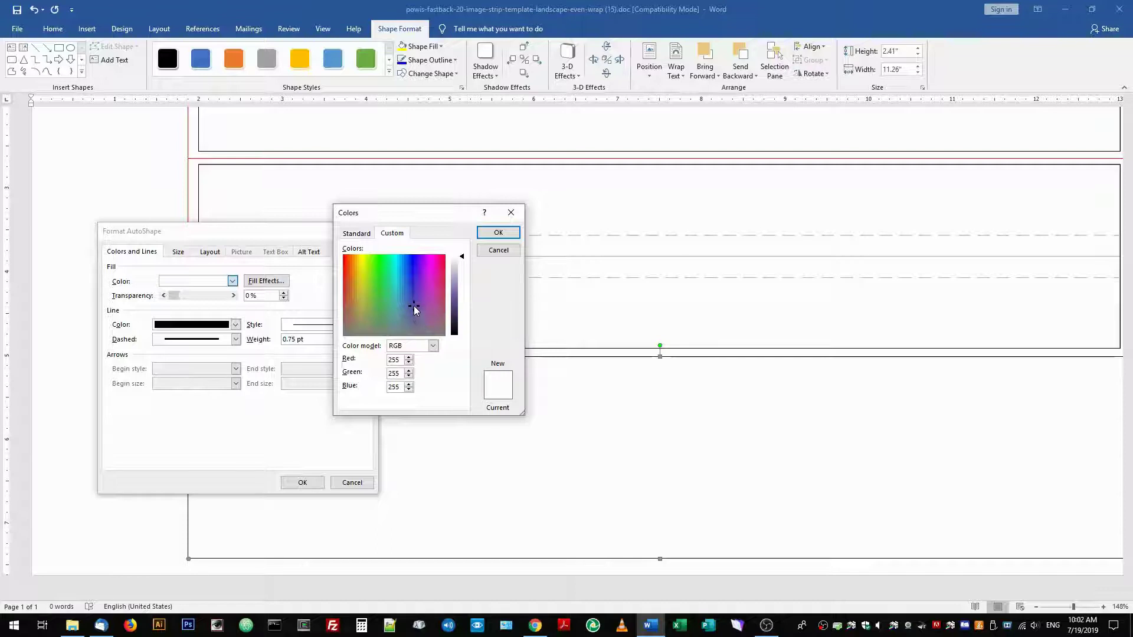
{"action": "left_click", "coordinate": [461, 274]}
{"action": "left_click_drag", "start_coordinate": [462, 274], "coordinate": [462, 308]}
{"action": "left_click_drag", "start_coordinate": [416, 304], "coordinate": [413, 304]}
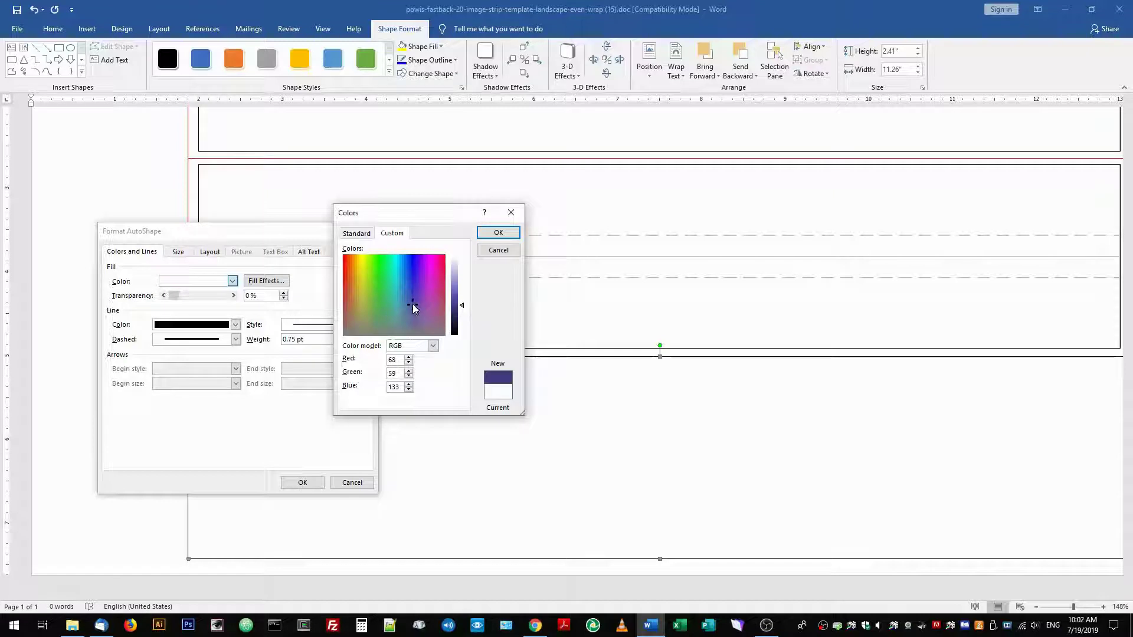
{"action": "left_click", "coordinate": [499, 234]}
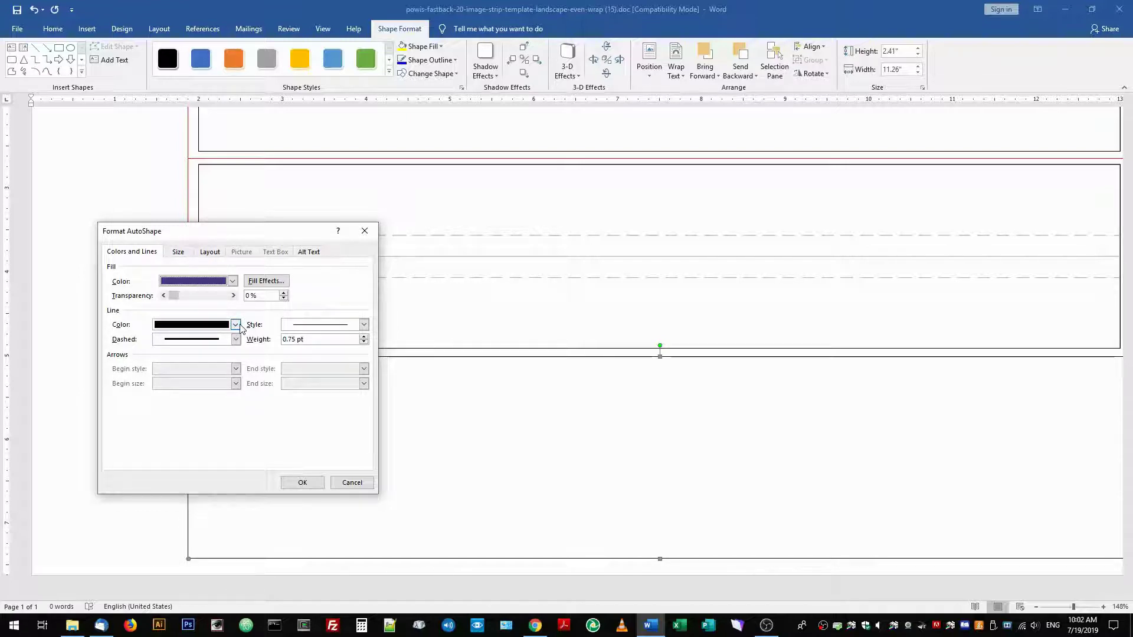
Set the rectangle's line colour to No Color and apply the formatting
{"action": "left_click", "coordinate": [235, 325]}
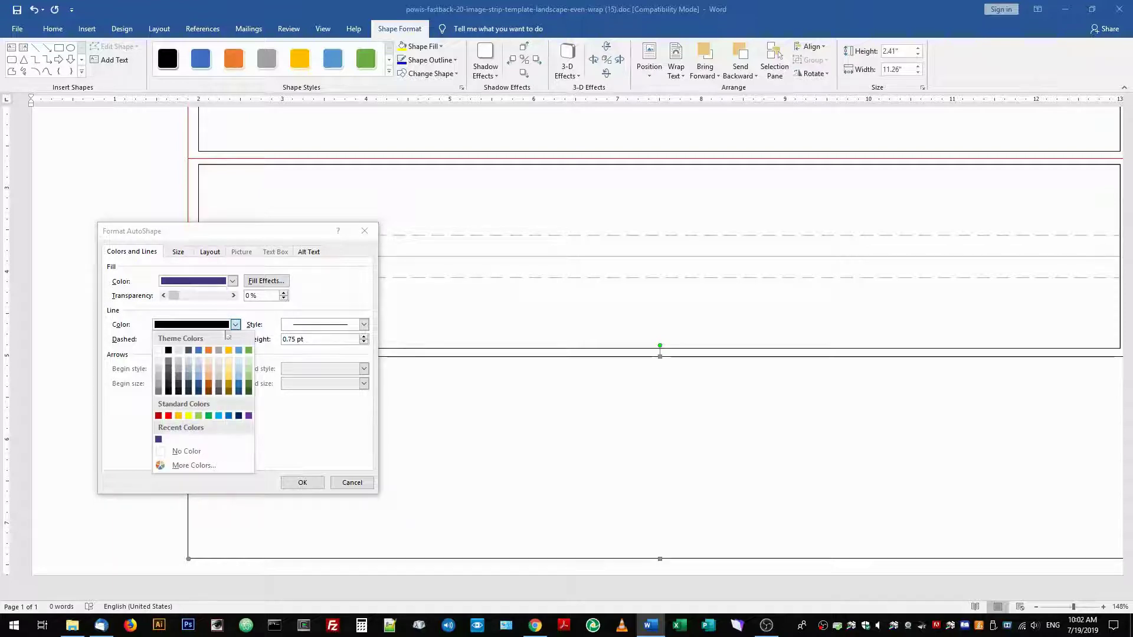
{"action": "left_click", "coordinate": [182, 452]}
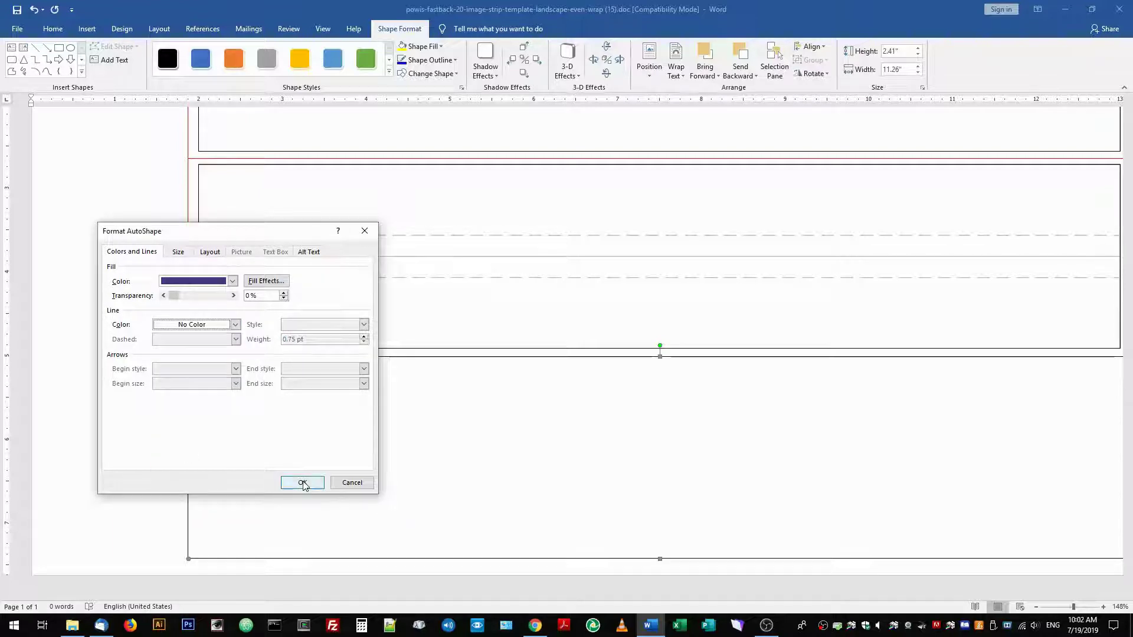
{"action": "left_click", "coordinate": [303, 483]}
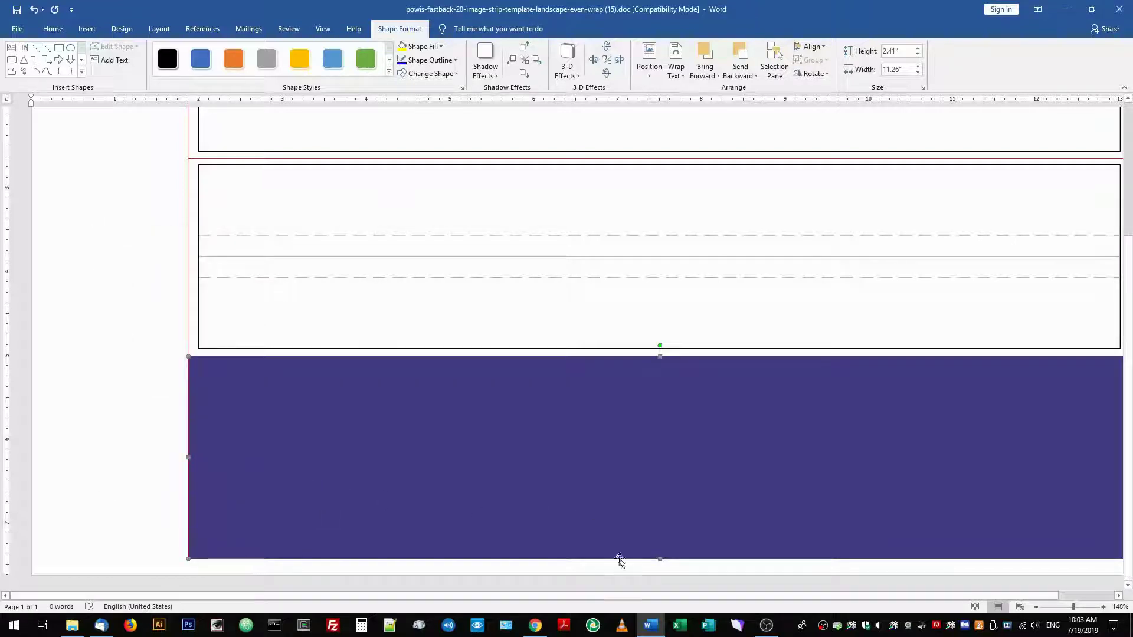
Insert sps-landscape-logo-white-transparent-background.png from Desktop > SPS Image Strip Files
{"action": "left_click_drag", "start_coordinate": [685, 596], "coordinate": [740, 596]}
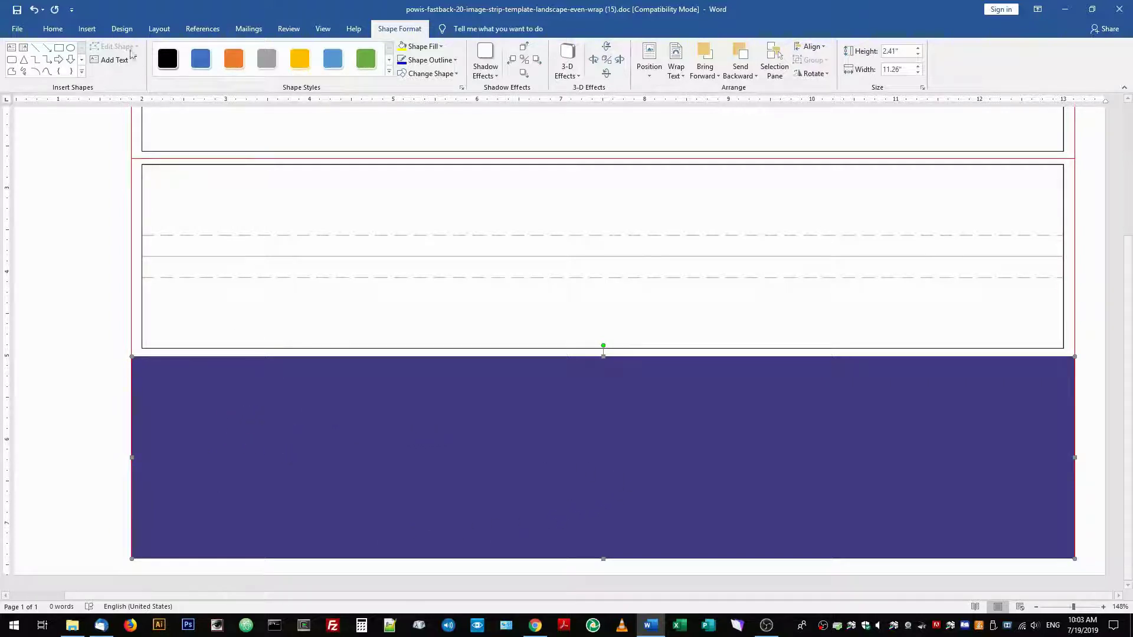
{"action": "left_click", "coordinate": [87, 29]}
{"action": "left_click", "coordinate": [136, 59]}
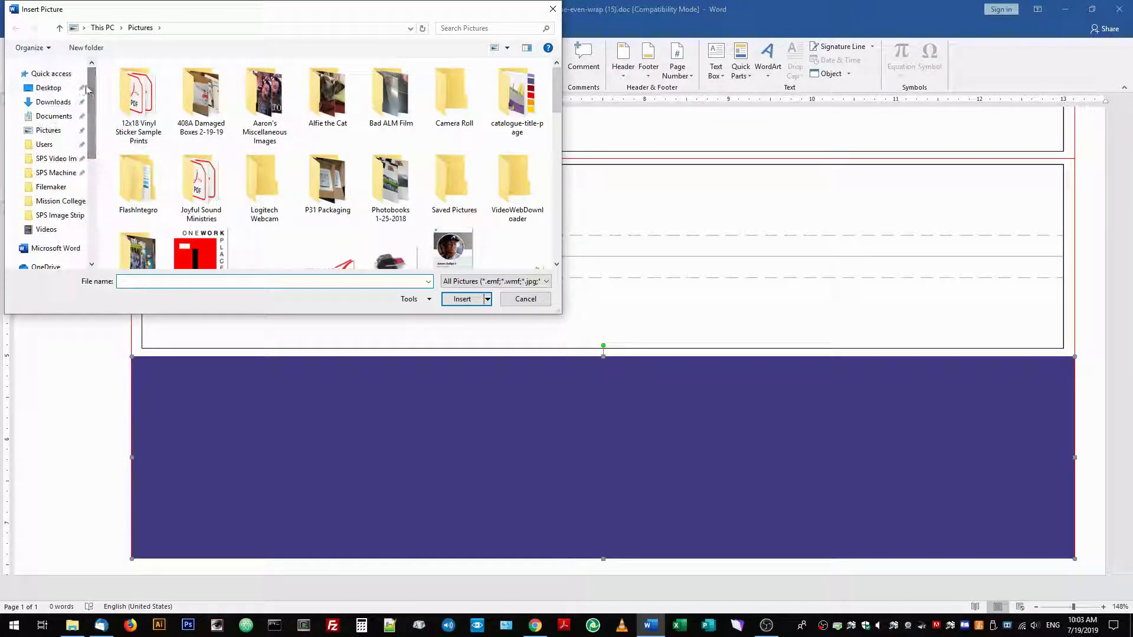
{"action": "left_click", "coordinate": [43, 89]}
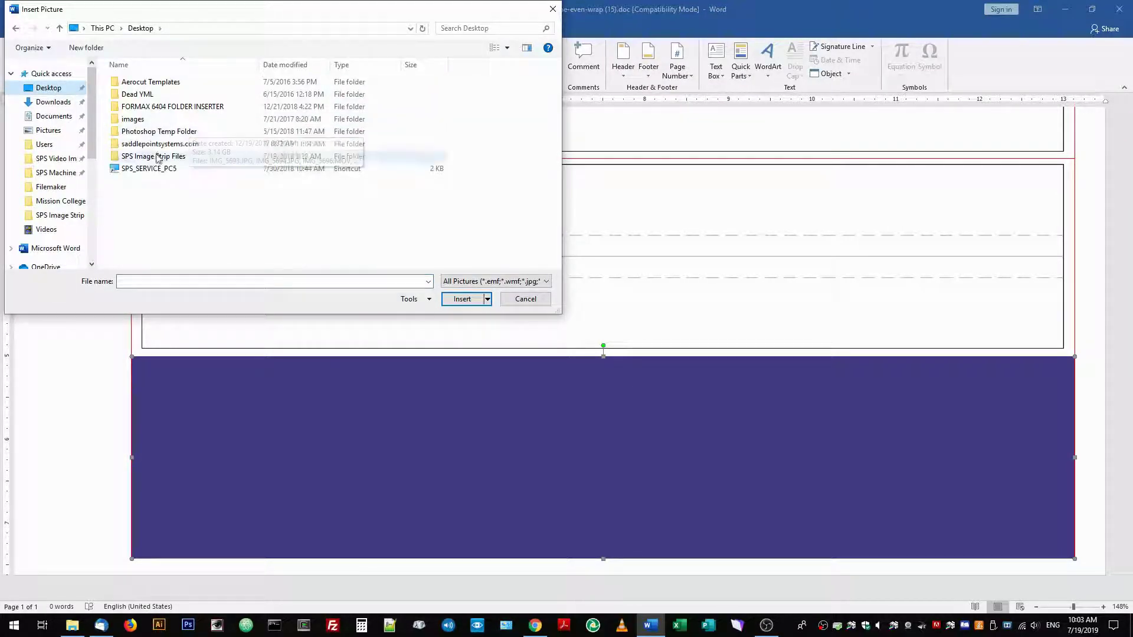
{"action": "double_click", "coordinate": [157, 156]}
{"action": "scroll", "coordinate": [236, 207], "scroll_direction": "down", "scroll_amount": 1}
{"action": "left_click", "coordinate": [136, 236]}
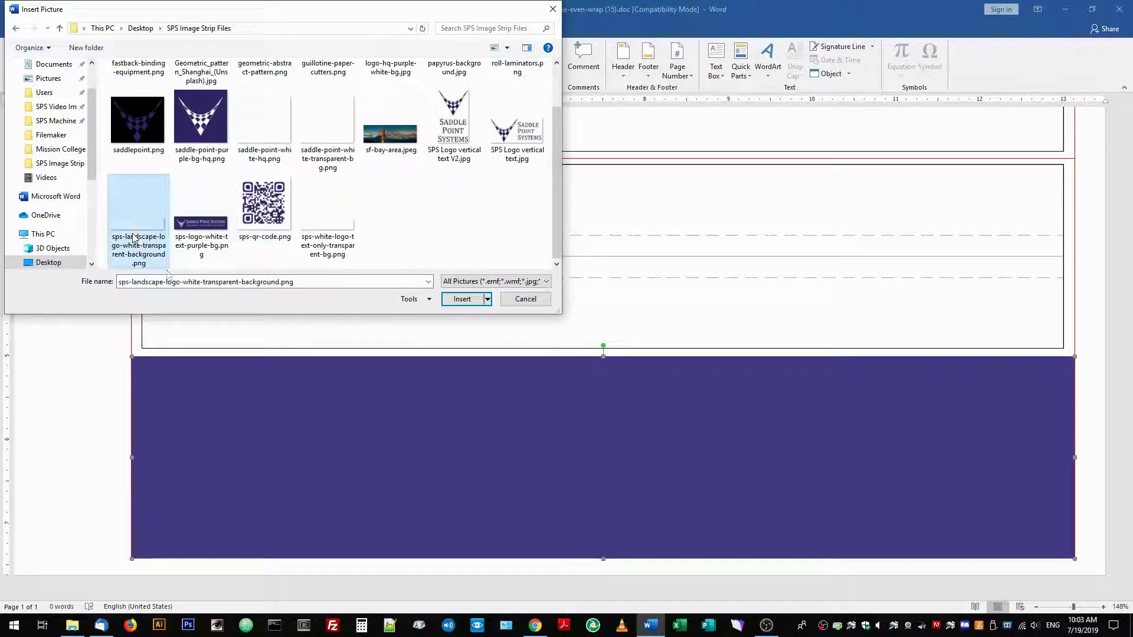
{"action": "left_click", "coordinate": [475, 299]}
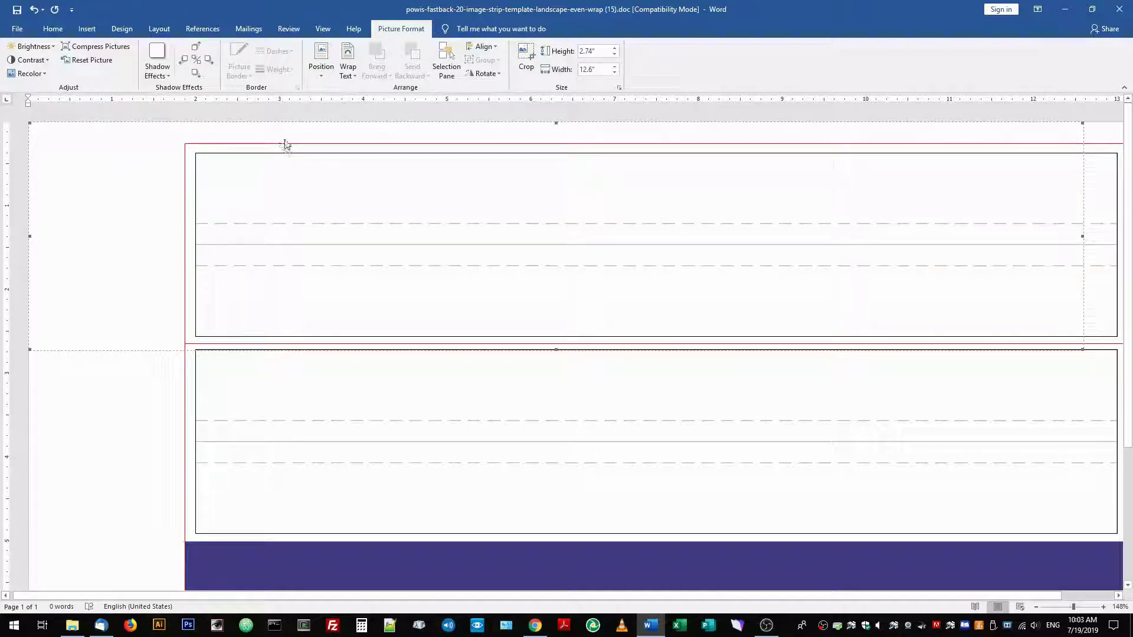
Position the logo at Bottom Center with Square Wrapping
{"action": "left_click", "coordinate": [324, 77]}
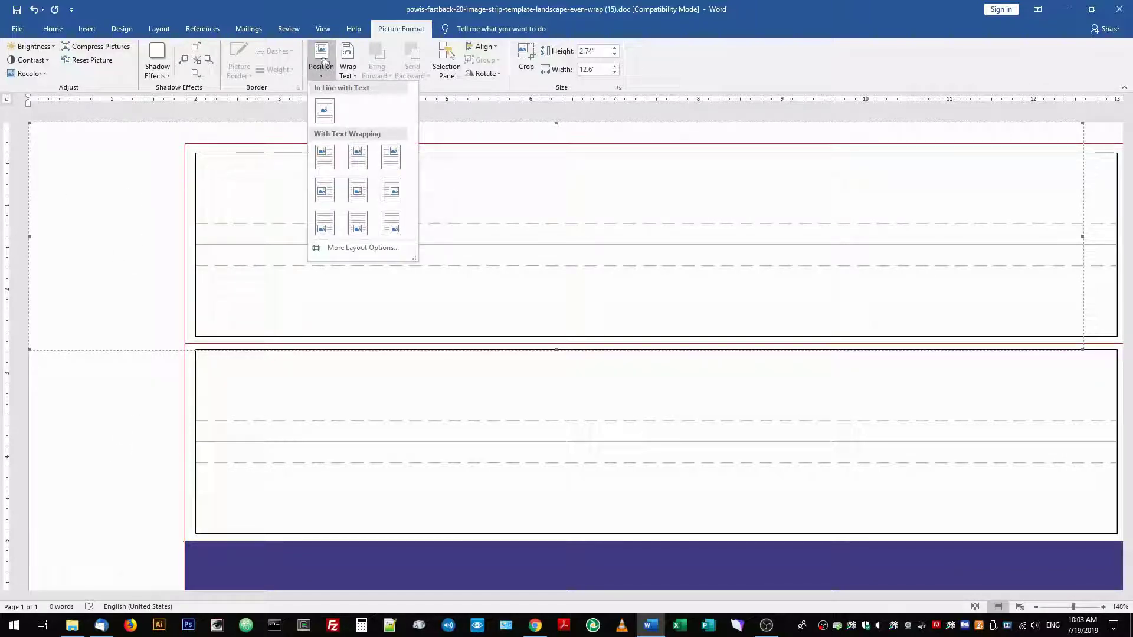
{"action": "left_click", "coordinate": [358, 224]}
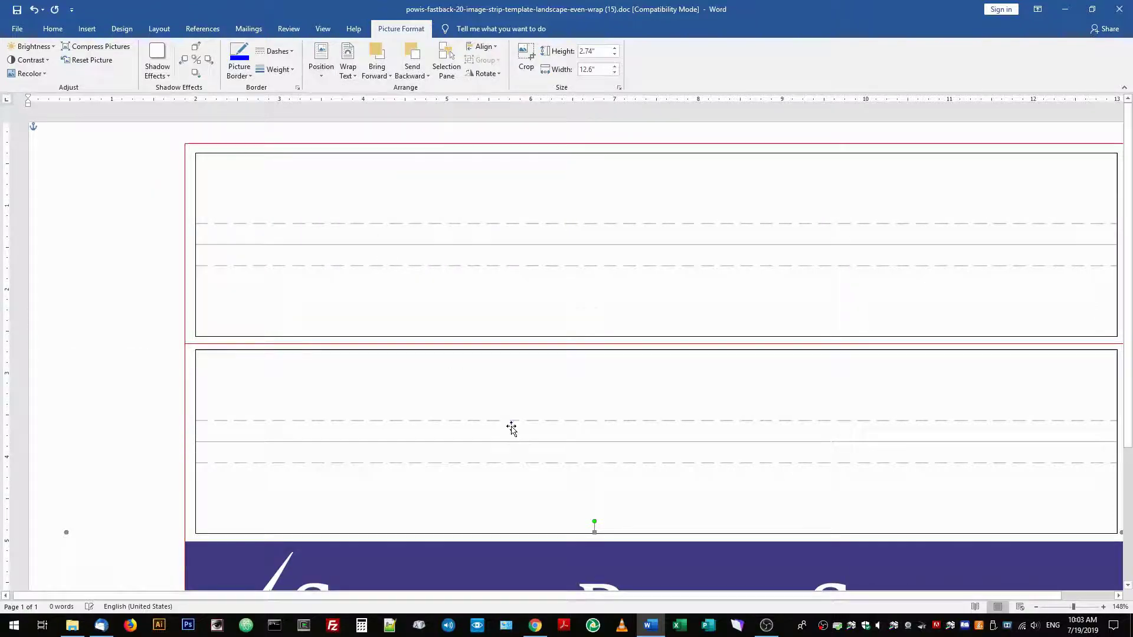
{"action": "scroll", "coordinate": [511, 429], "scroll_direction": "down", "scroll_amount": 3}
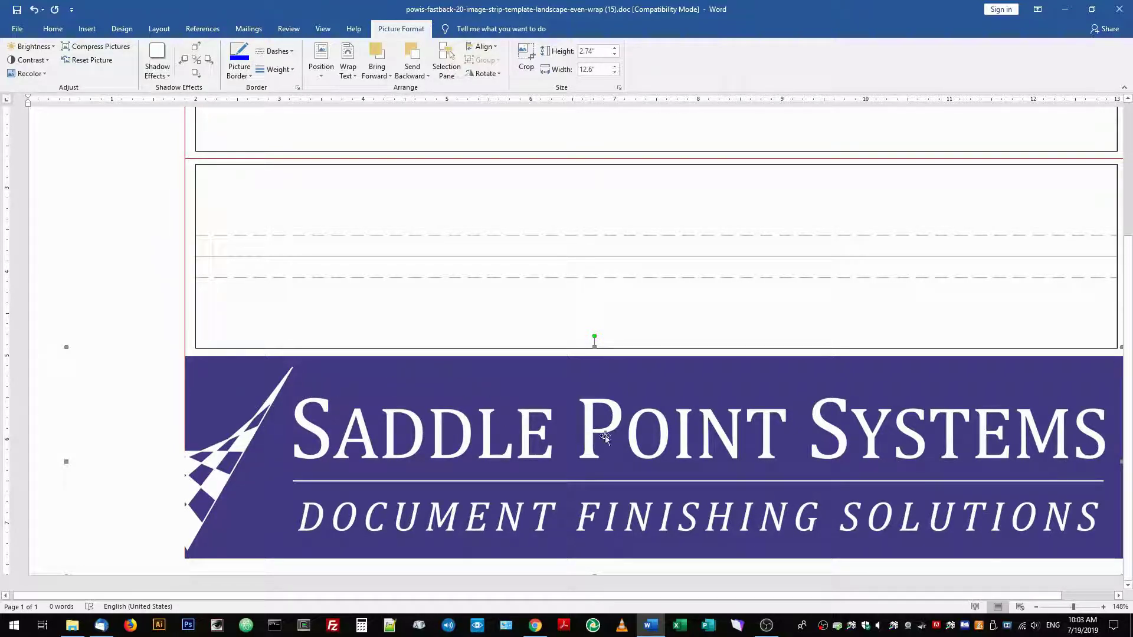
In the logo's Format Picture Size settings, set the absolute height to 0.4"
{"action": "left_click_drag", "start_coordinate": [843, 595], "coordinate": [895, 584]}
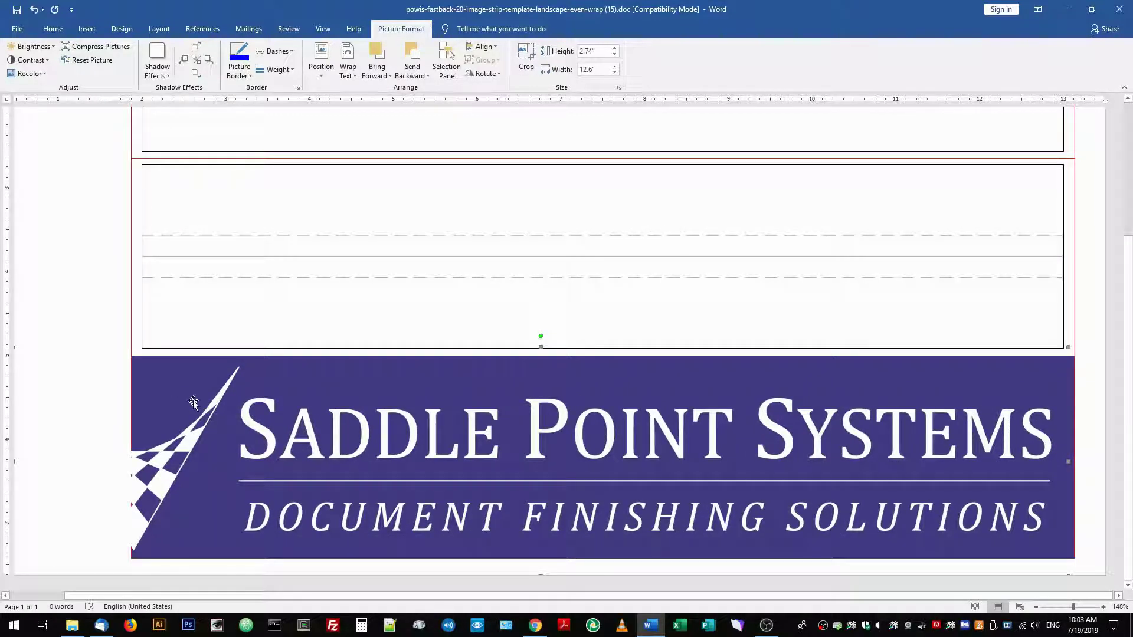
{"action": "right_click", "coordinate": [219, 399]}
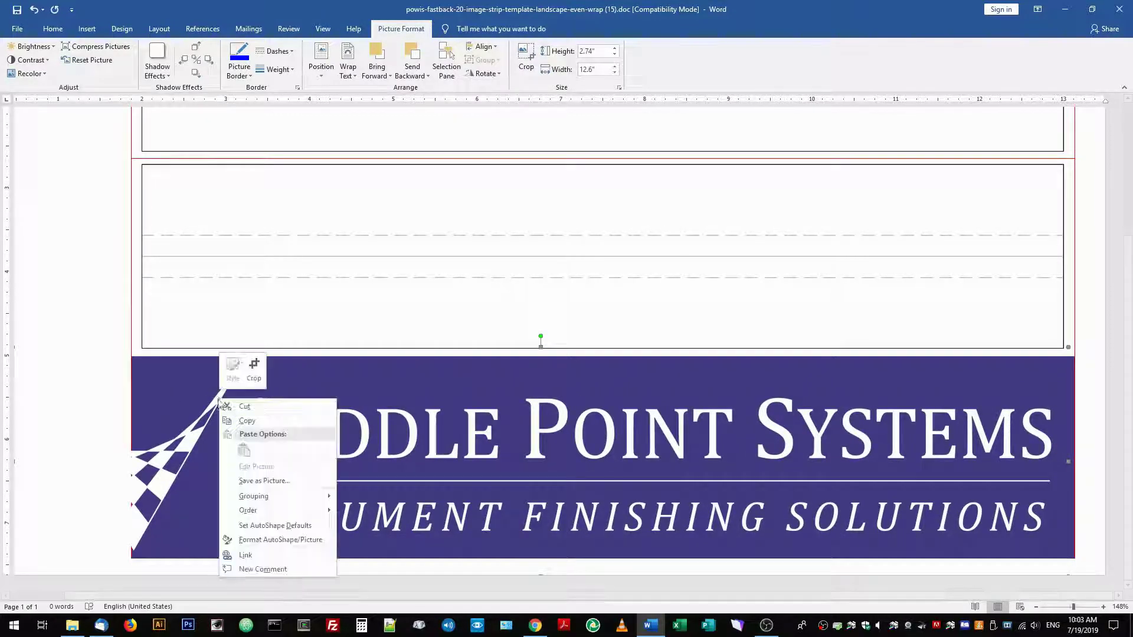
{"action": "left_click", "coordinate": [252, 539]}
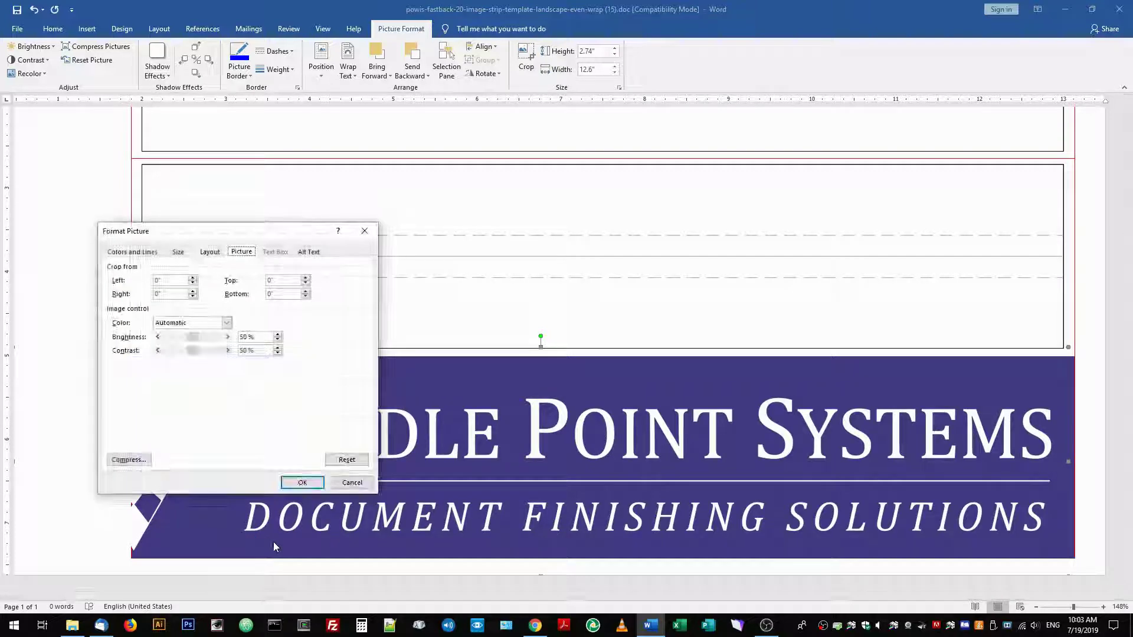
{"action": "left_click", "coordinate": [179, 253]}
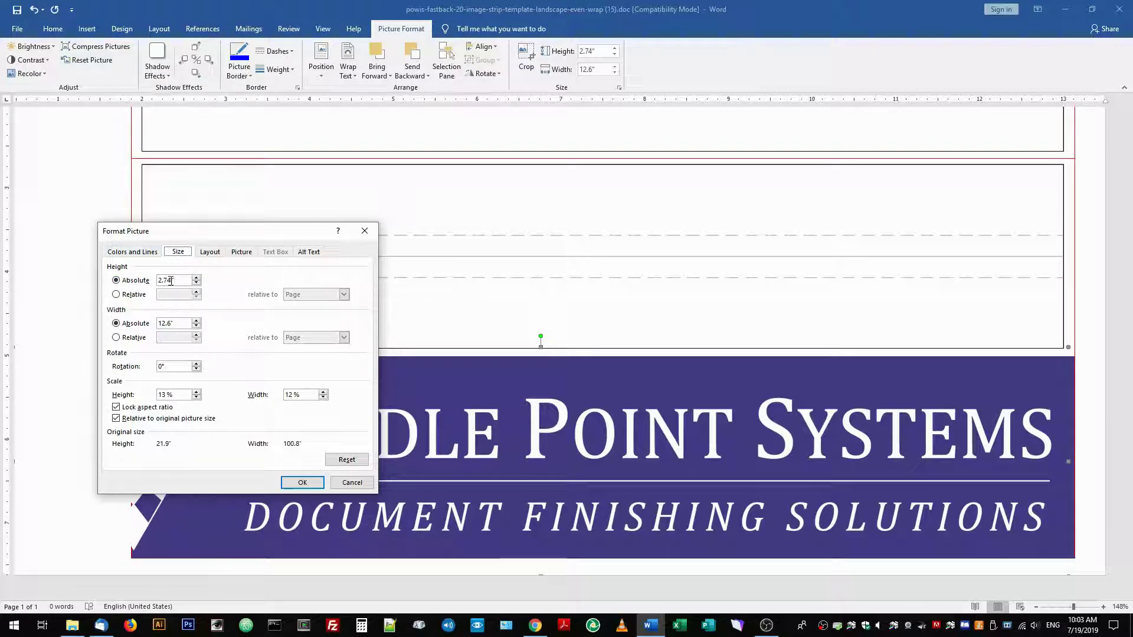
{"action": "left_click_drag", "start_coordinate": [172, 280], "coordinate": [152, 283]}
Apply the 0.4" height and move the logo into the left part of the purple strip
{"action": "left_click", "coordinate": [302, 482]}
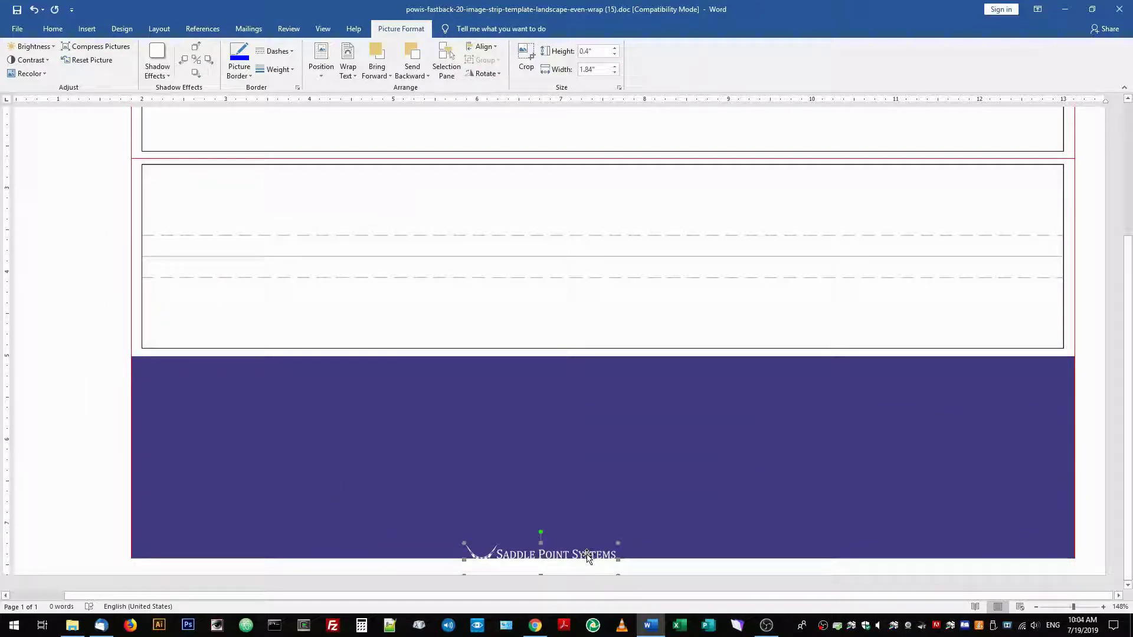
{"action": "left_click_drag", "start_coordinate": [588, 555], "coordinate": [634, 453]}
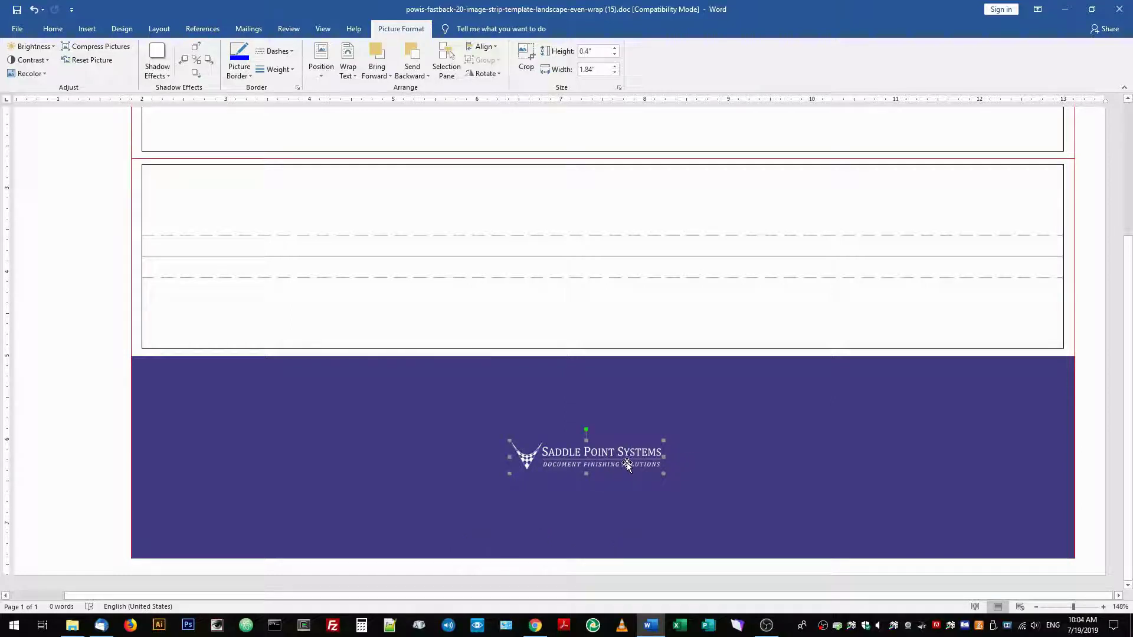
{"action": "left_click_drag", "start_coordinate": [615, 458], "coordinate": [379, 458]}
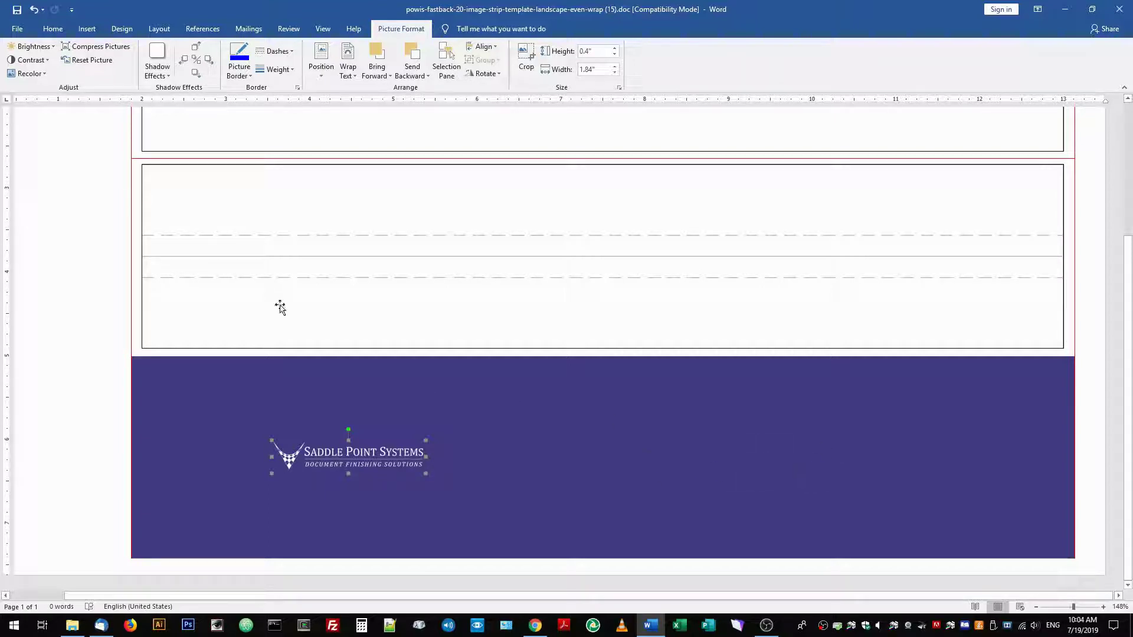
Add a simple text box reading 'SUPPLIES CATALOG 2019' and narrow it to fit
{"action": "left_click", "coordinate": [87, 31]}
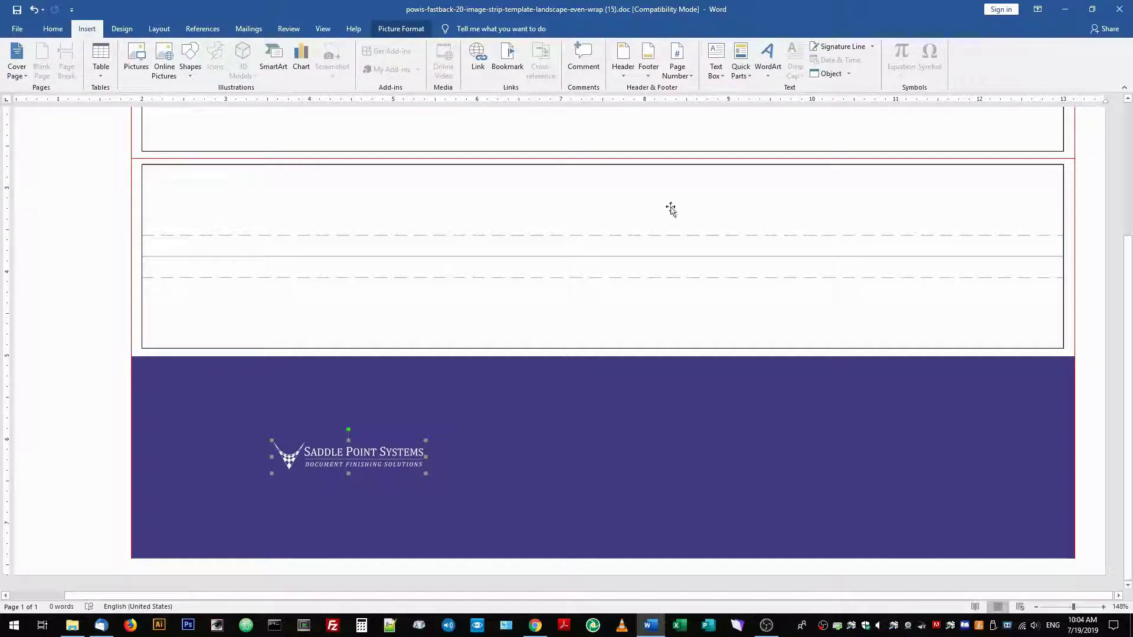
{"action": "left_click", "coordinate": [716, 75]}
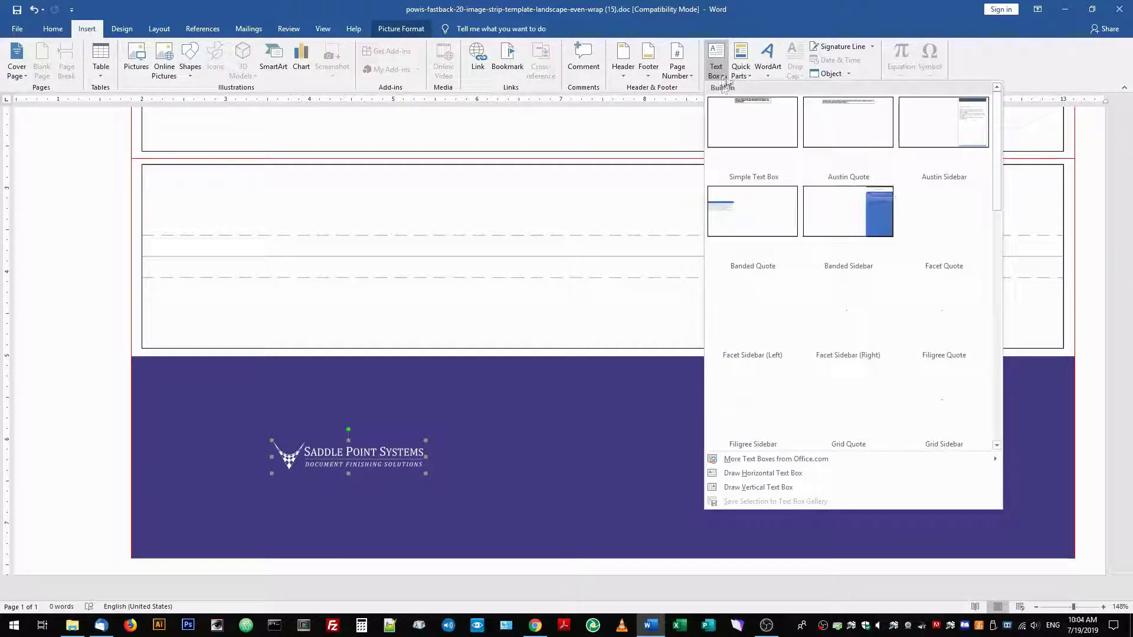
{"action": "left_click", "coordinate": [753, 123]}
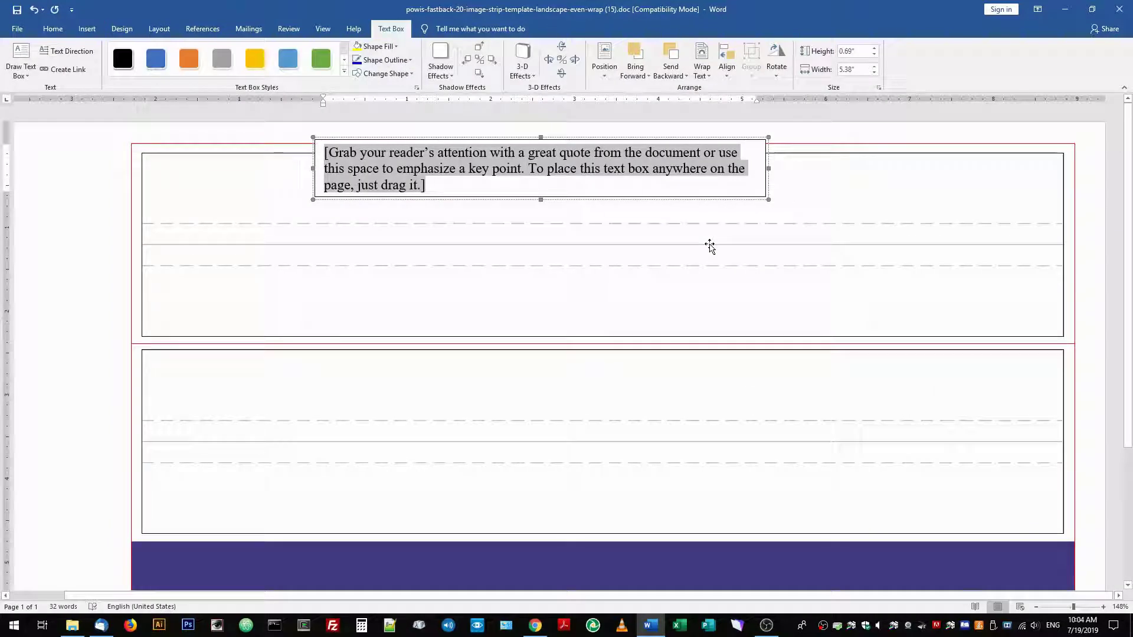
{"action": "type", "text": "SUP"}
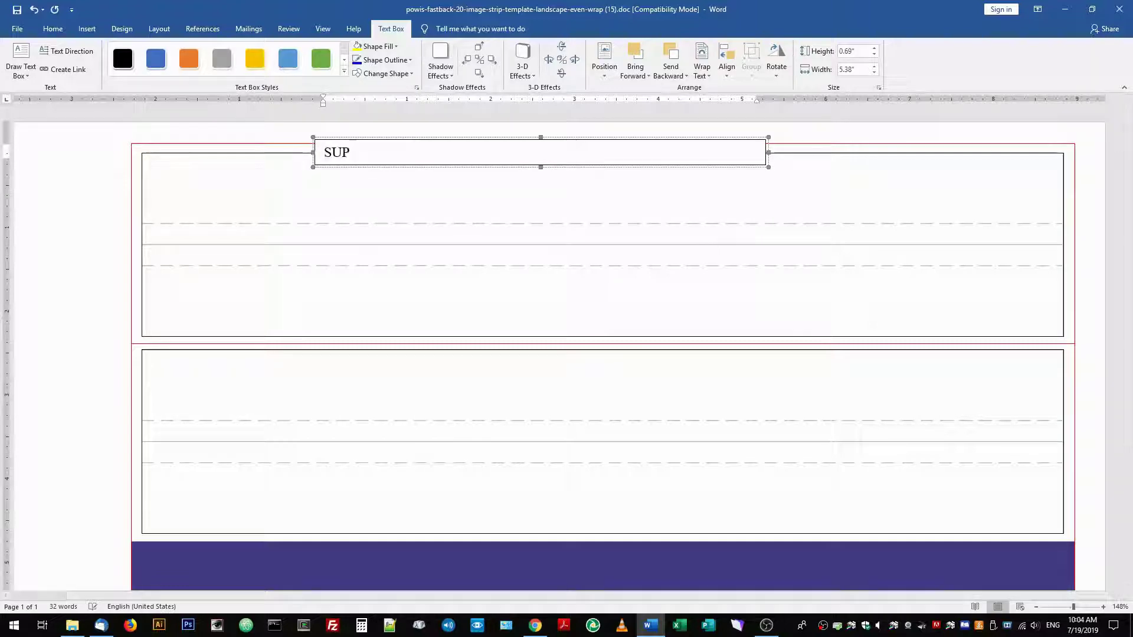
{"action": "type", "text": "PLIES CATALOG "}
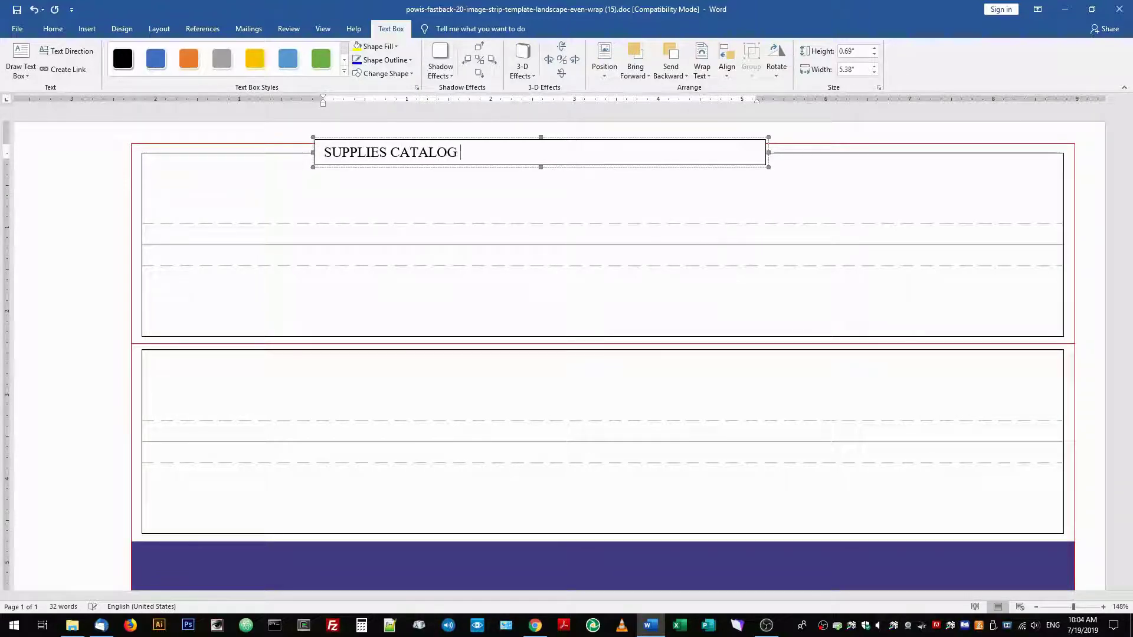
{"action": "type", "text": "2019"}
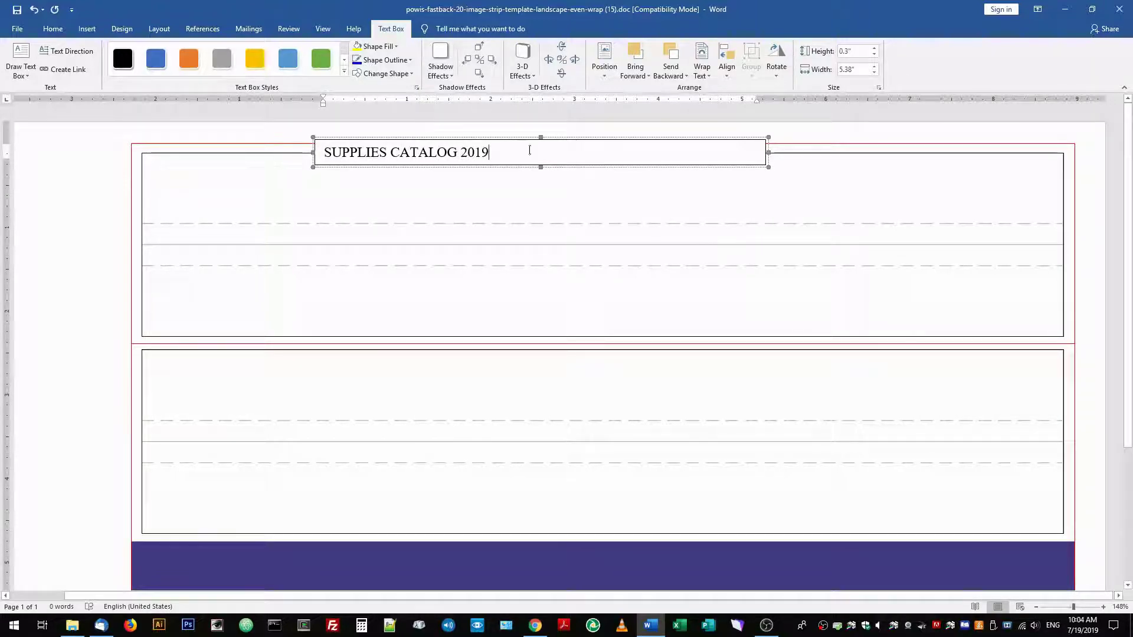
{"action": "left_click_drag", "start_coordinate": [767, 154], "coordinate": [518, 154]}
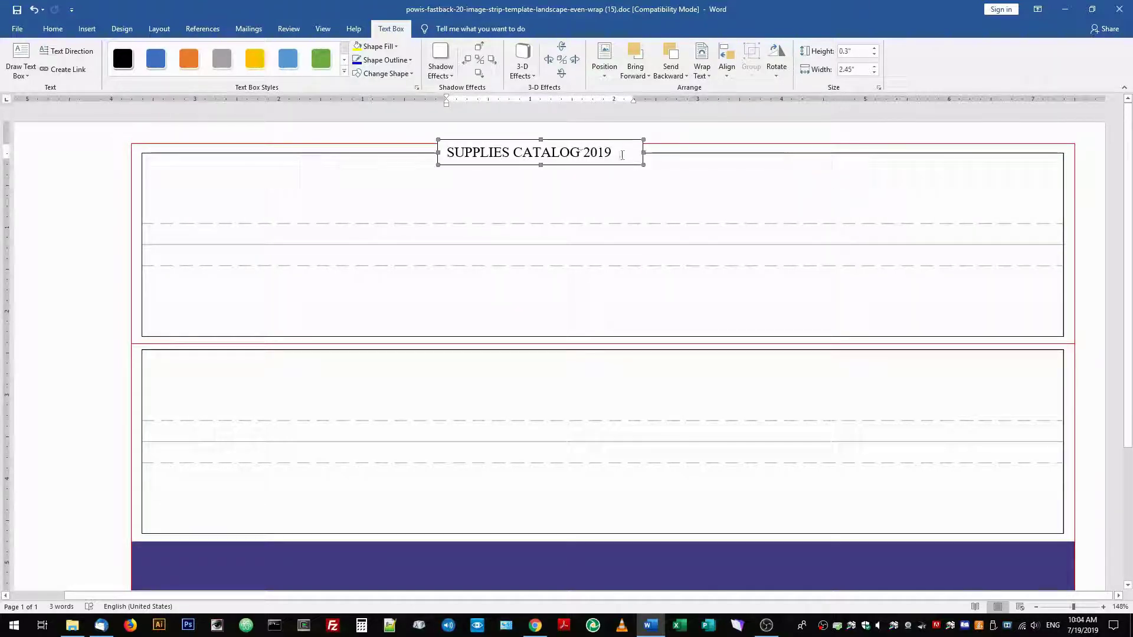
Centre the 'SUPPLIES CATALOG 2019' text within its text box
{"action": "left_click_drag", "start_coordinate": [622, 152], "coordinate": [401, 150]}
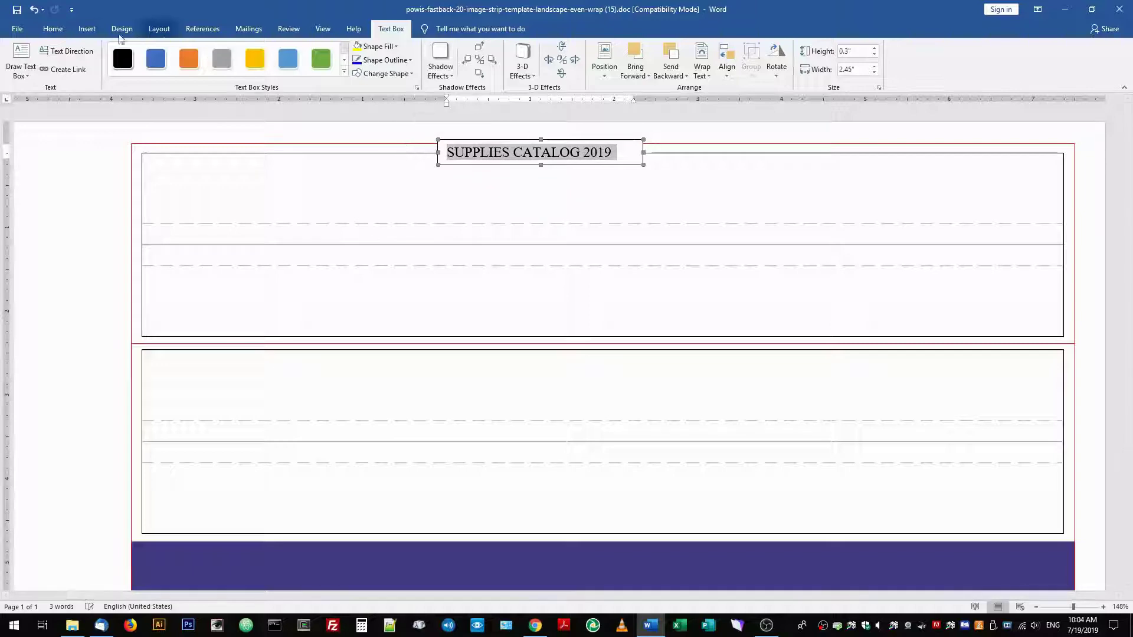
{"action": "left_click", "coordinate": [52, 29]}
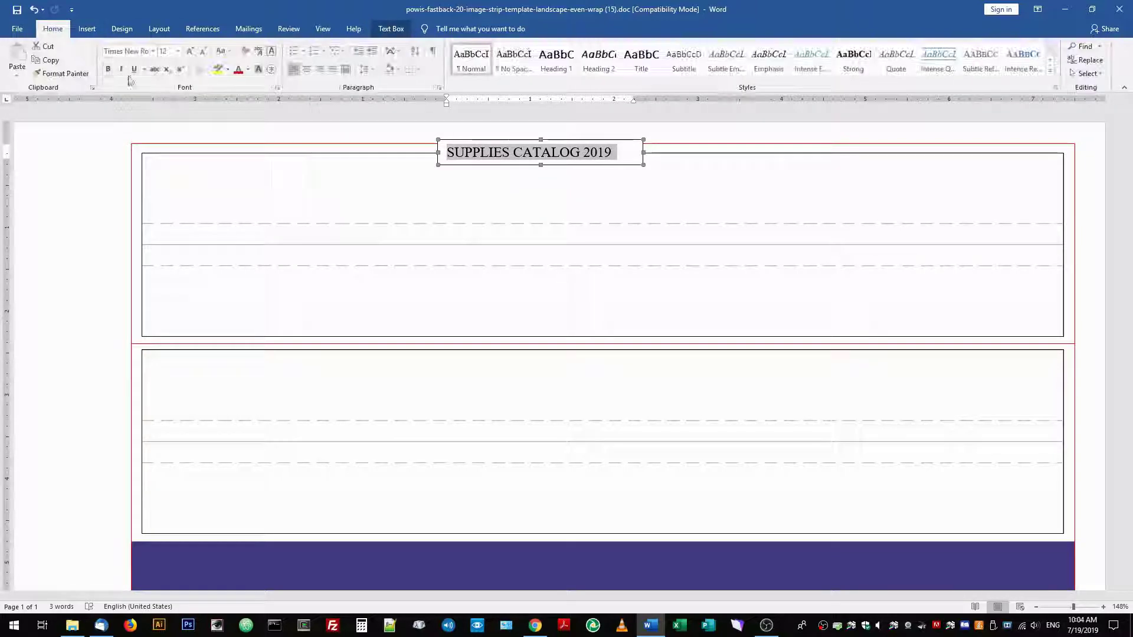
{"action": "left_click", "coordinate": [307, 70]}
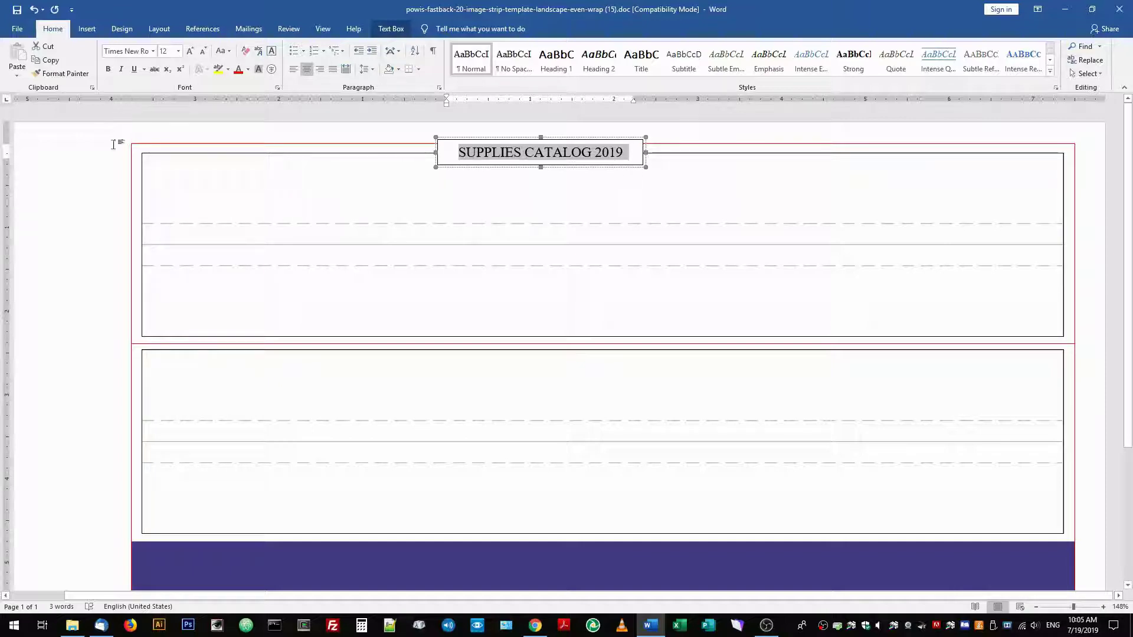
{"action": "left_click", "coordinate": [104, 194]}
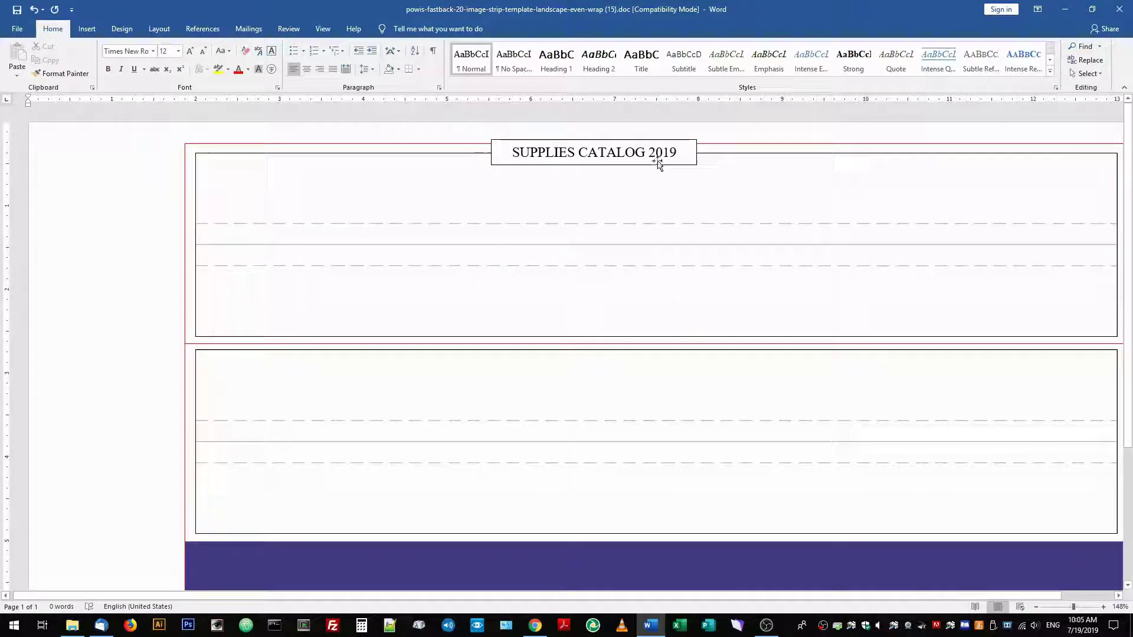
Drag the title box onto the purple strip, then undo with Ctrl+Z until only the logo remains
{"action": "left_click", "coordinate": [696, 163]}
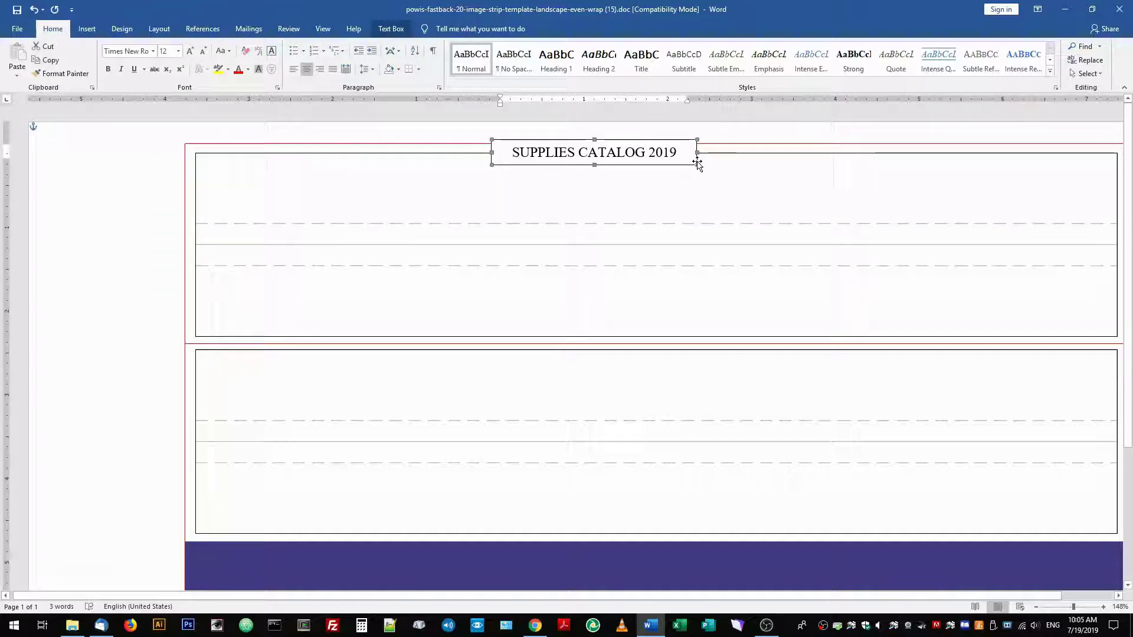
{"action": "left_click_drag", "start_coordinate": [697, 162], "coordinate": [910, 410]}
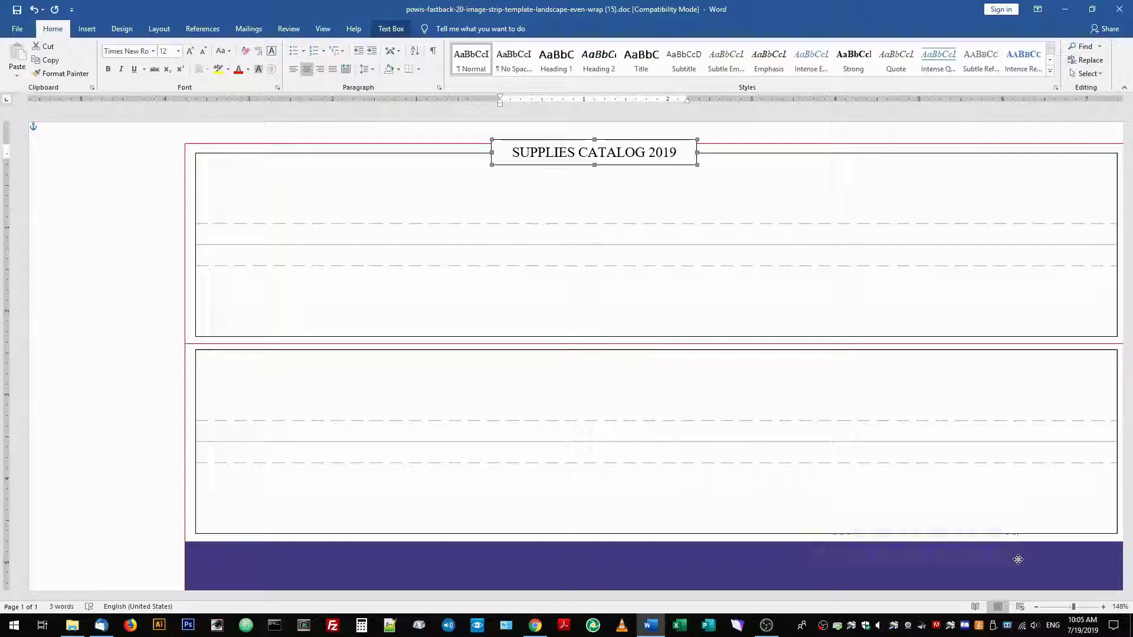
{"action": "left_click_drag", "start_coordinate": [1017, 559], "coordinate": [931, 461]}
{"action": "left_click", "coordinate": [258, 435]}
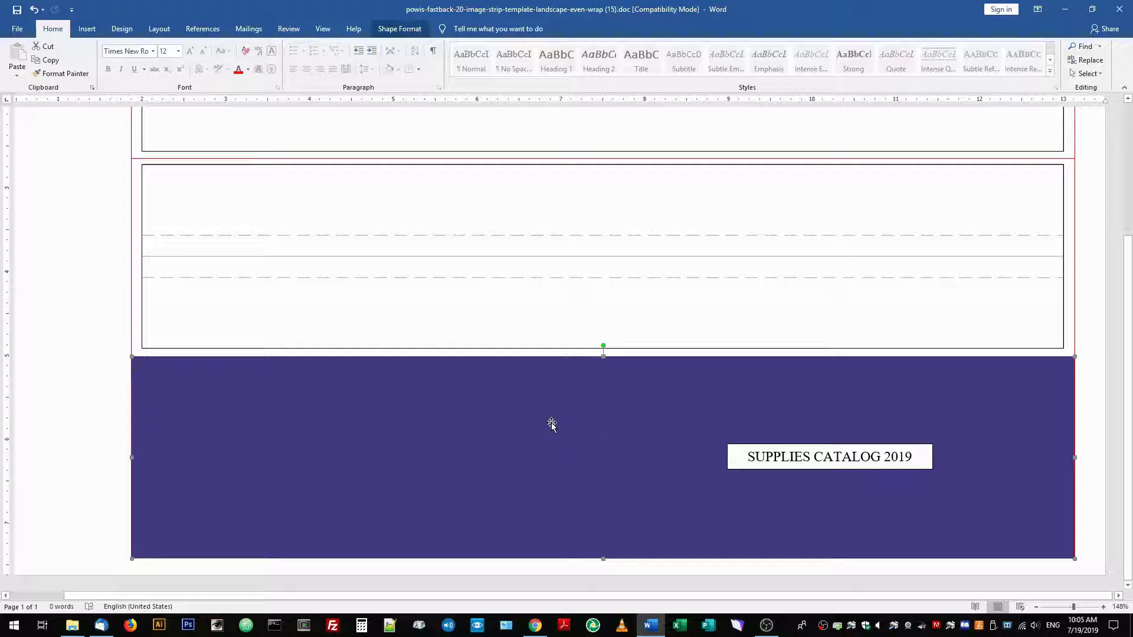
{"action": "key", "text": "ctrl+z"}
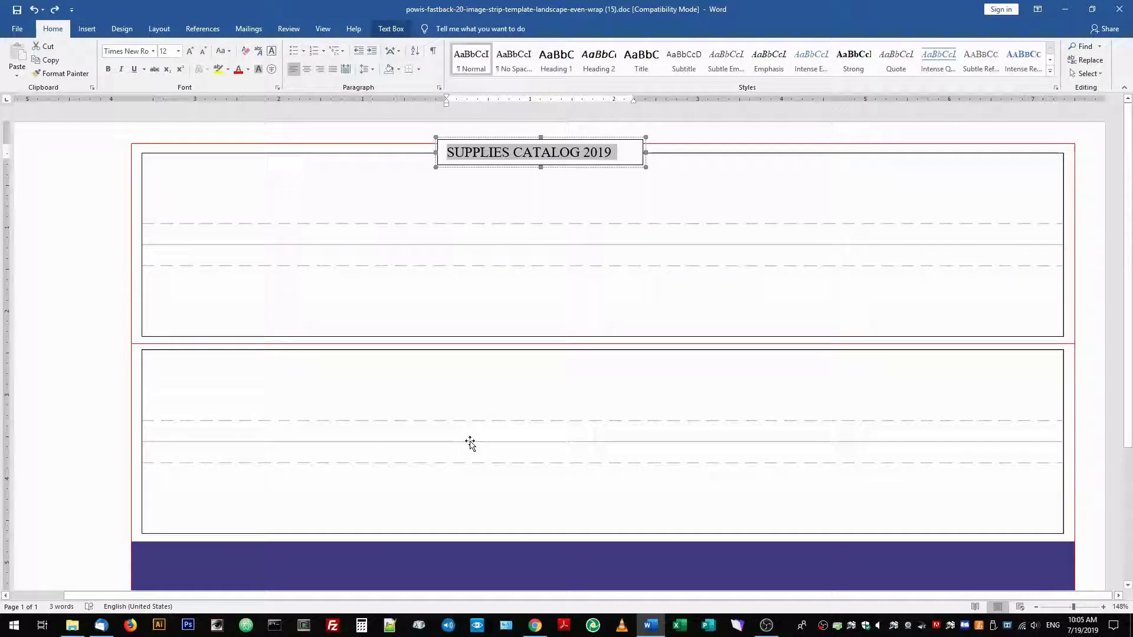
{"action": "scroll", "coordinate": [470, 444], "scroll_direction": "down", "scroll_amount": 3}
{"action": "scroll", "coordinate": [469, 443], "scroll_direction": "up", "scroll_amount": 2}
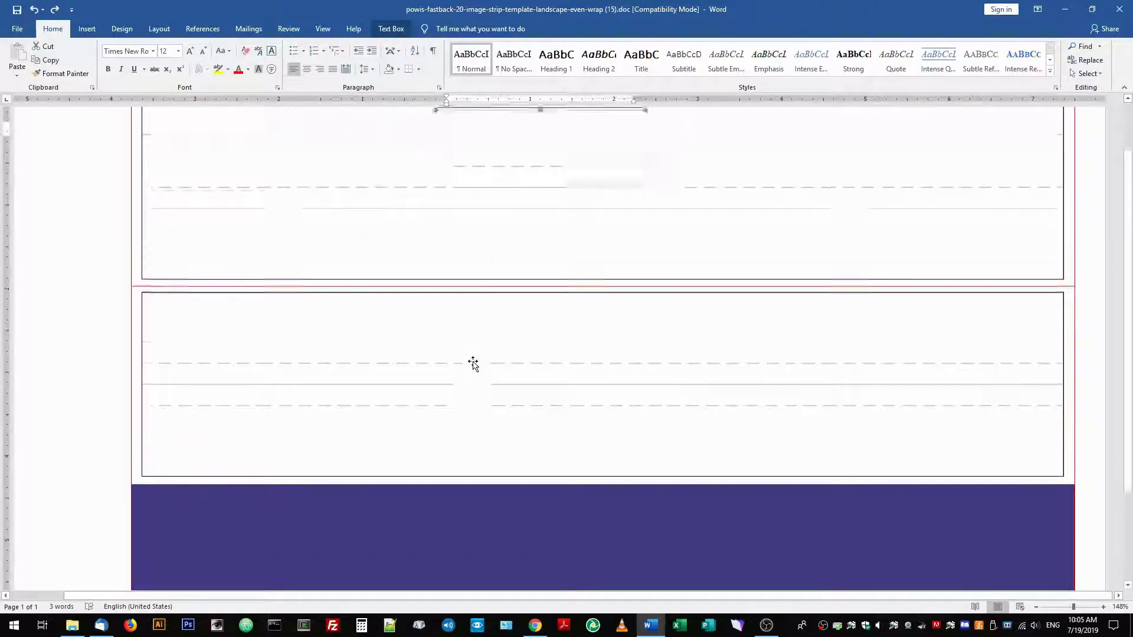
{"action": "key", "text": "ctrl+z"}
{"action": "key", "text": "ctrl+z"}
{"action": "key", "text": "ctrl+z"}
{"action": "key", "text": "ctrl+z"}
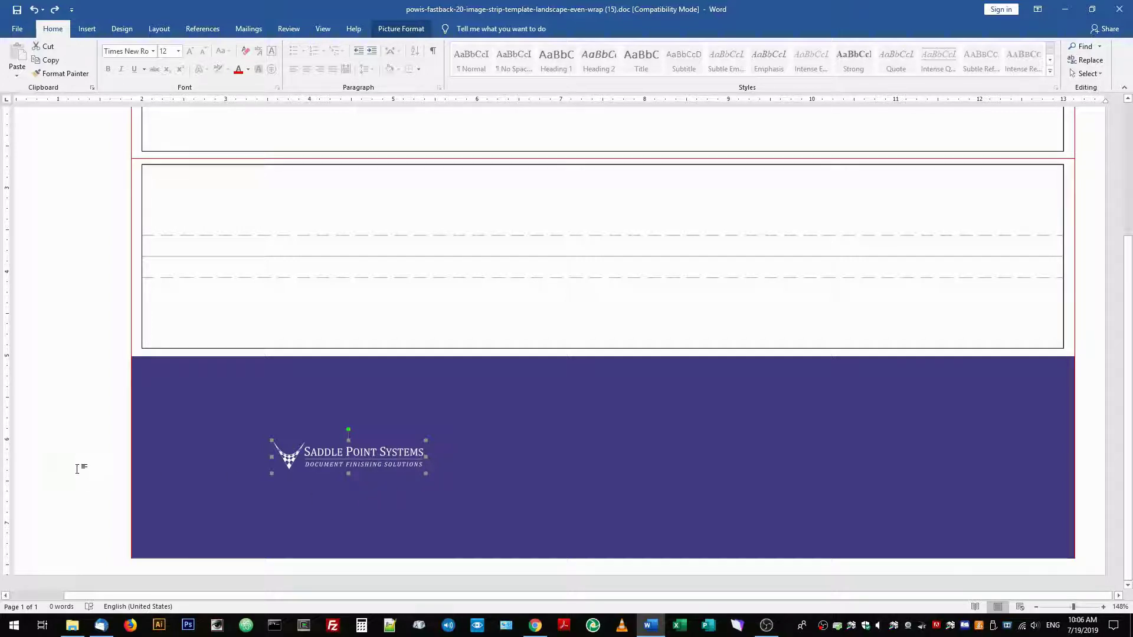
Insert a simple text box reading 'SUPPLIES CATALOG 2019' and narrow it to 2.21" wide
{"action": "left_click", "coordinate": [107, 447]}
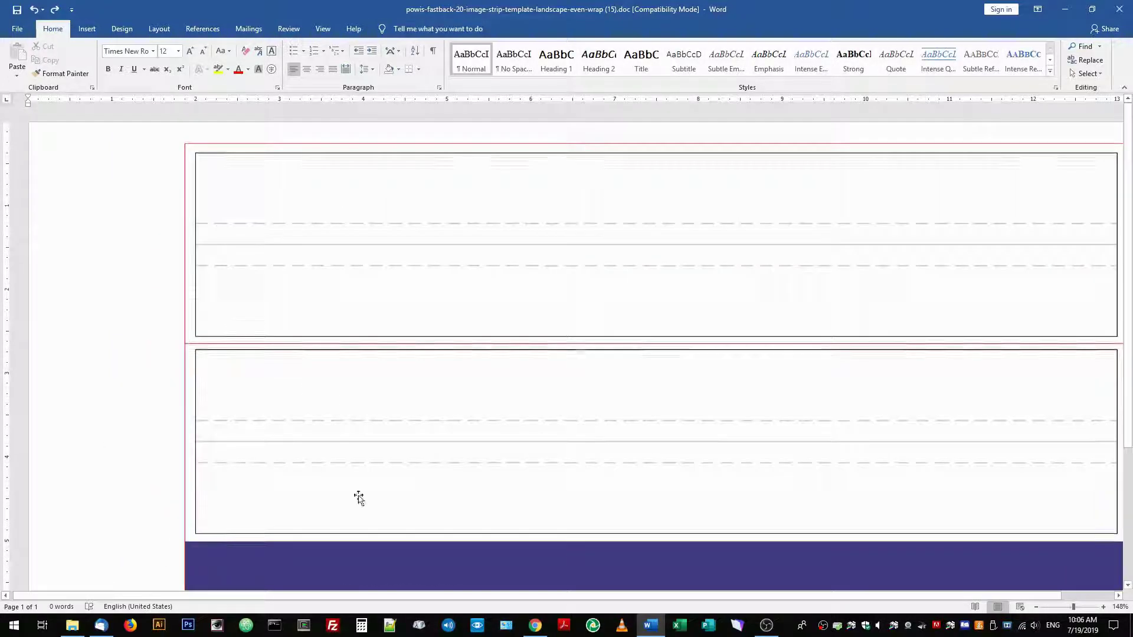
{"action": "scroll", "coordinate": [468, 513], "scroll_direction": "down", "scroll_amount": 3}
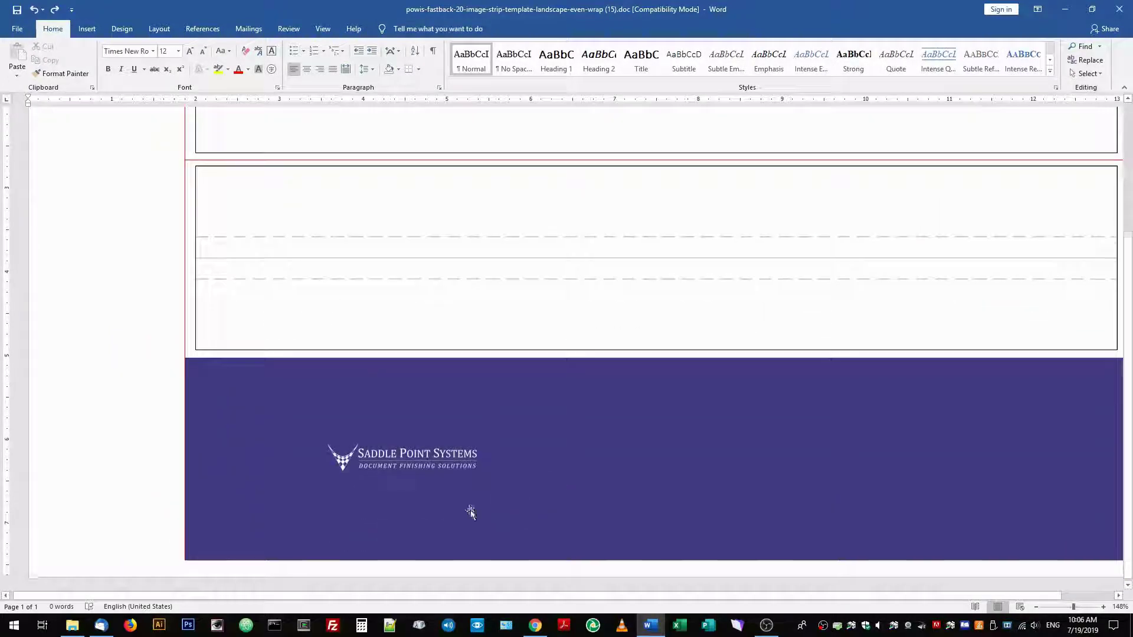
{"action": "left_click", "coordinate": [87, 29]}
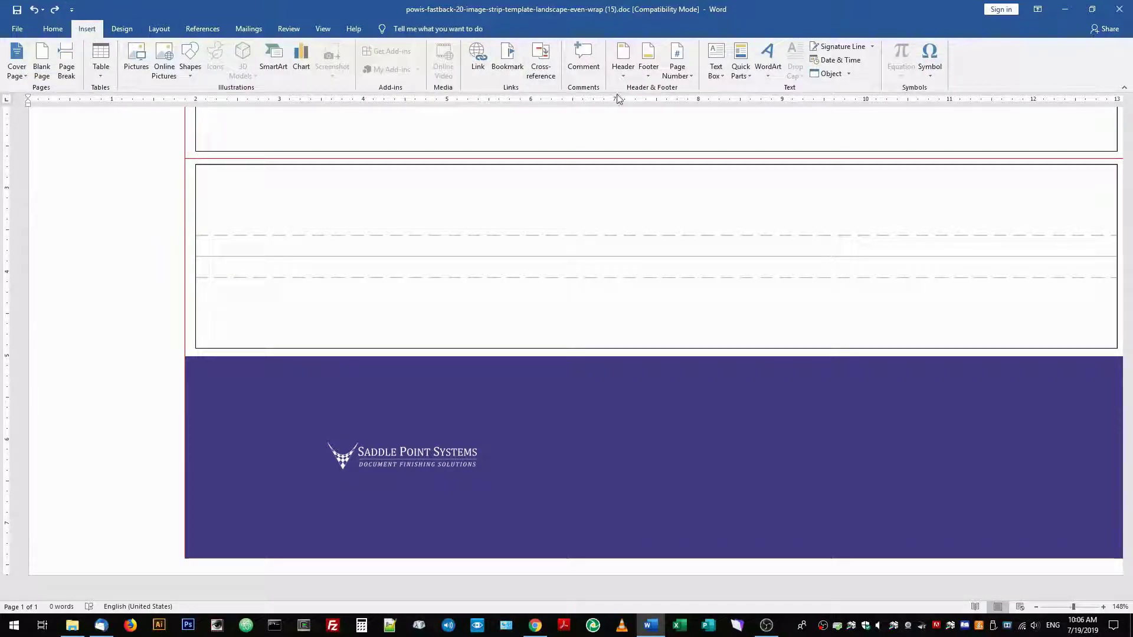
{"action": "left_click", "coordinate": [715, 75]}
{"action": "left_click", "coordinate": [761, 119]}
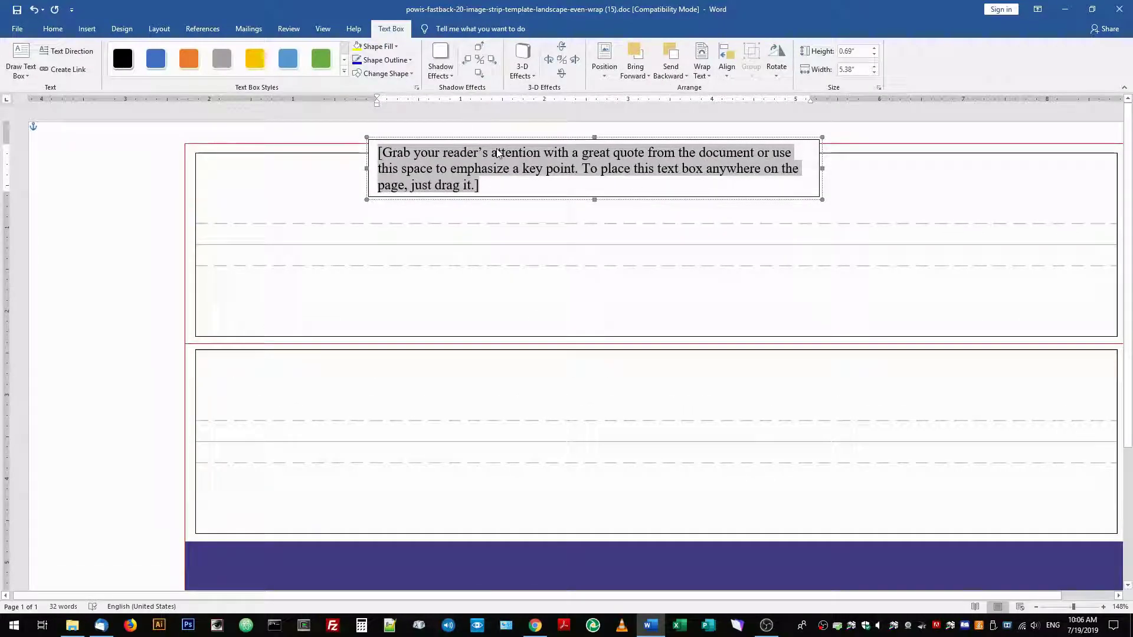
{"action": "type", "text": "SUPPLIES CATA"}
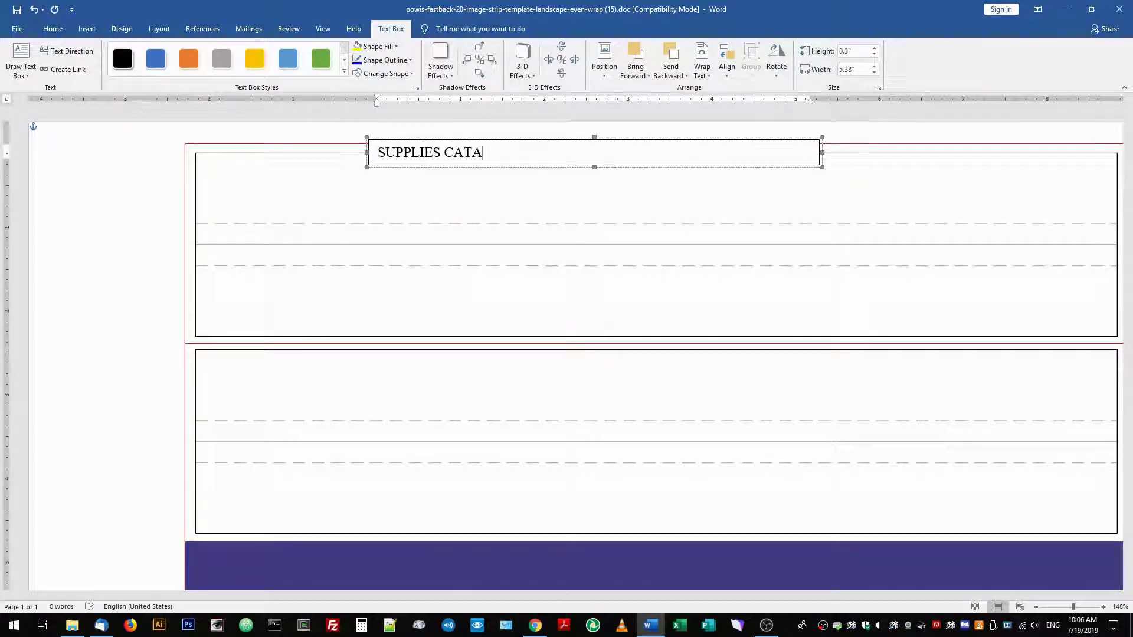
{"action": "type", "text": "LOG 2019"}
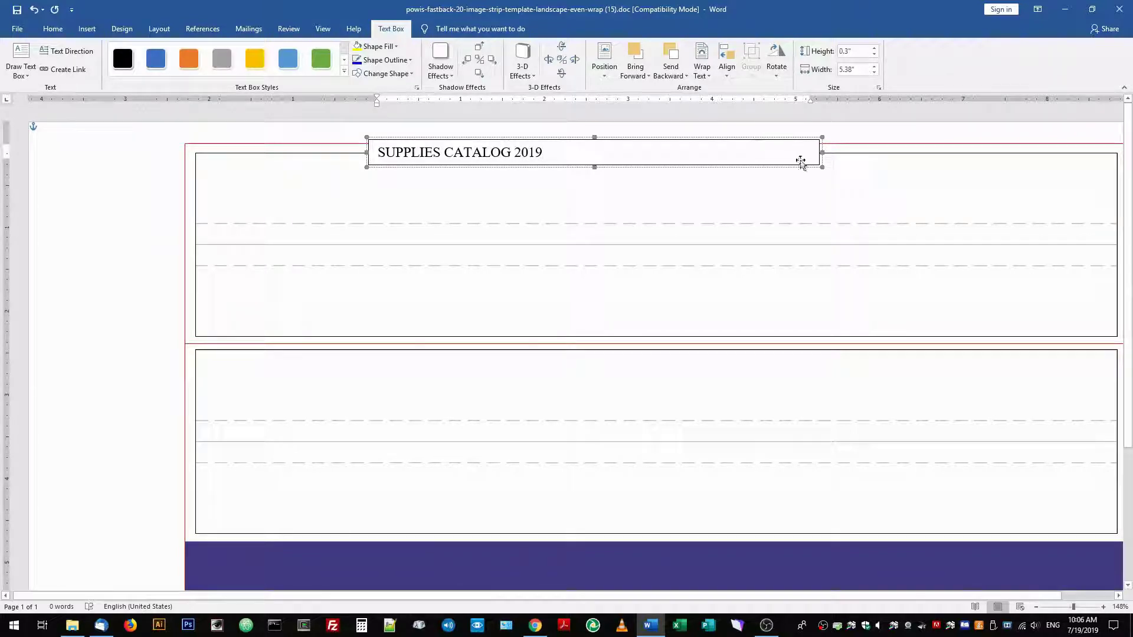
{"action": "left_click_drag", "start_coordinate": [825, 158], "coordinate": [554, 164]}
Centre the title text inside the new text box
{"action": "triple_click", "coordinate": [679, 155]}
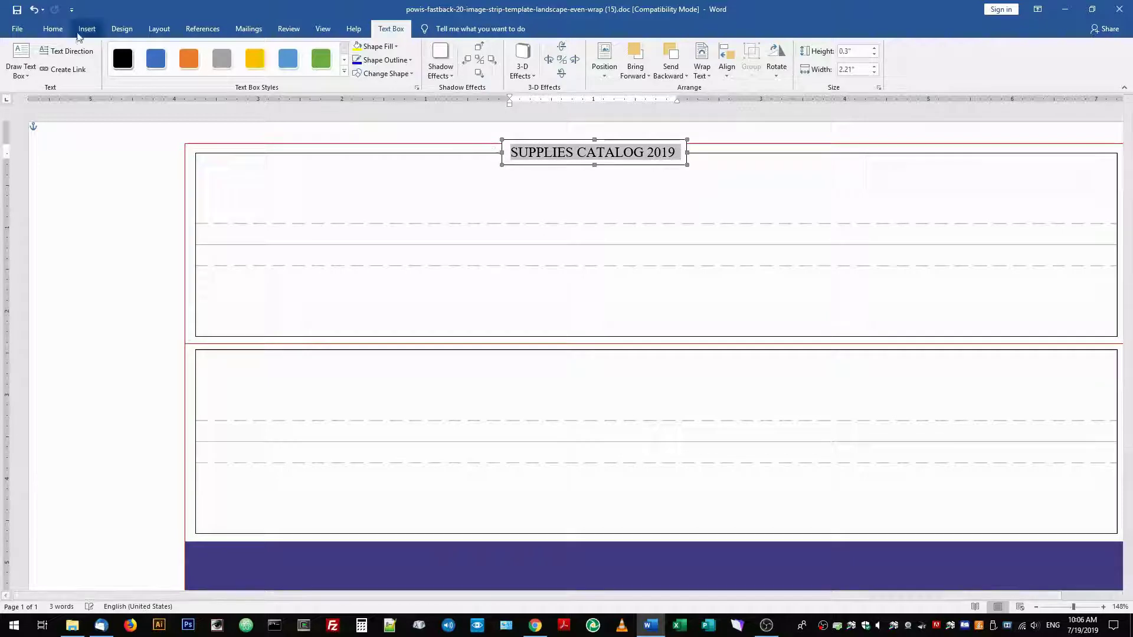
{"action": "left_click", "coordinate": [53, 29]}
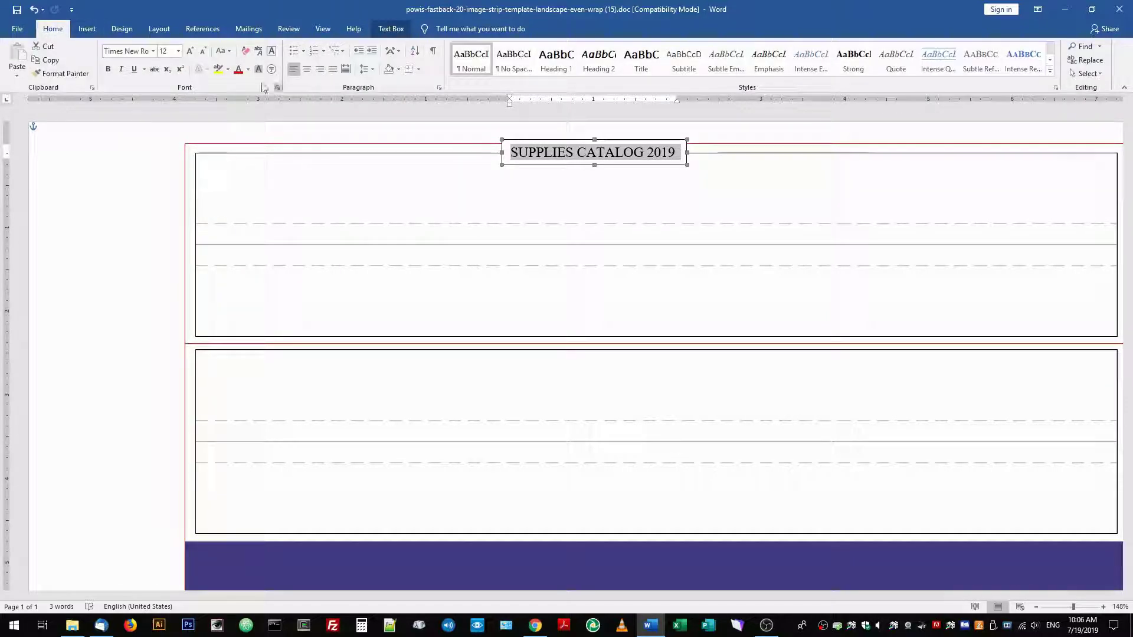
{"action": "left_click", "coordinate": [307, 70]}
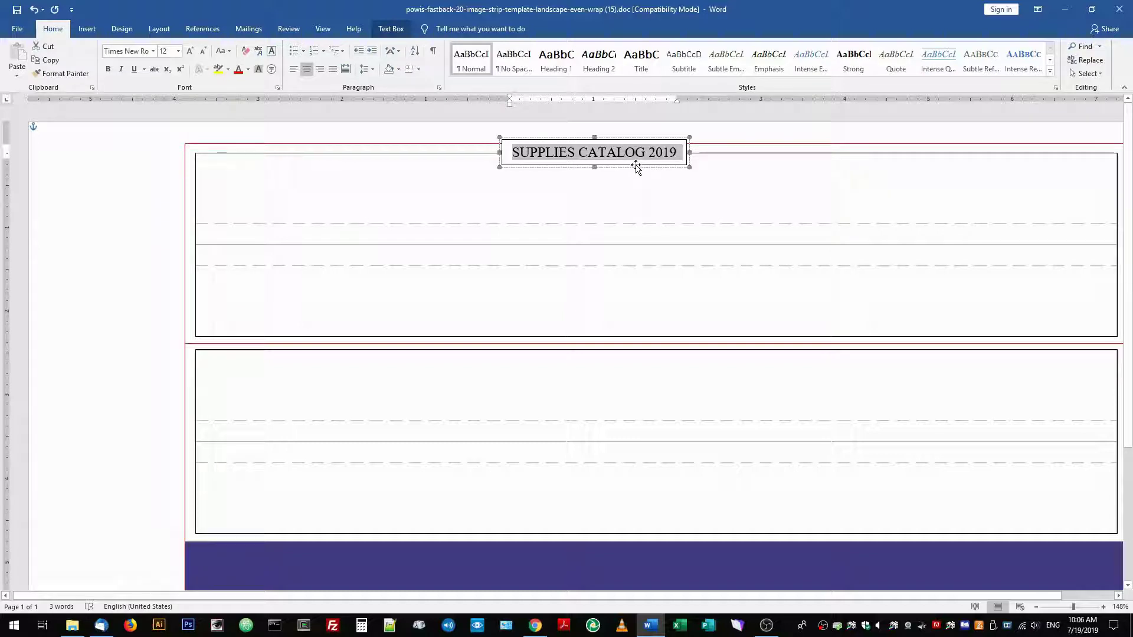
Move the SUPPLIES CATALOG 2019 box onto the purple strip, right of the logo, and reselect it
{"action": "left_click_drag", "start_coordinate": [636, 168], "coordinate": [707, 469]}
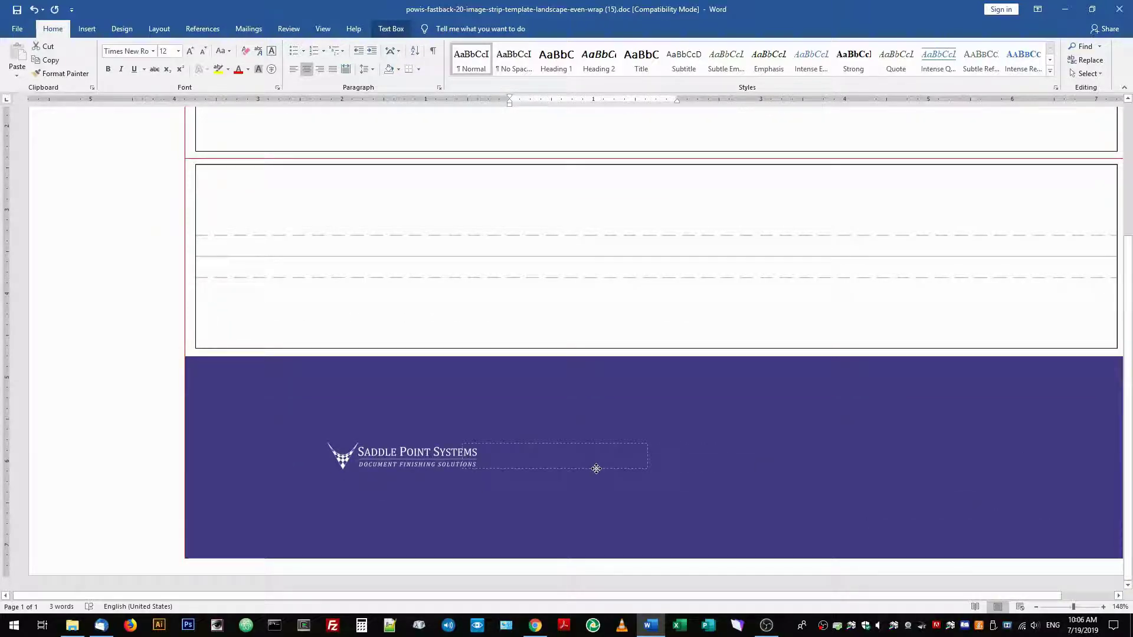
{"action": "left_click_drag", "start_coordinate": [609, 469], "coordinate": [615, 471]}
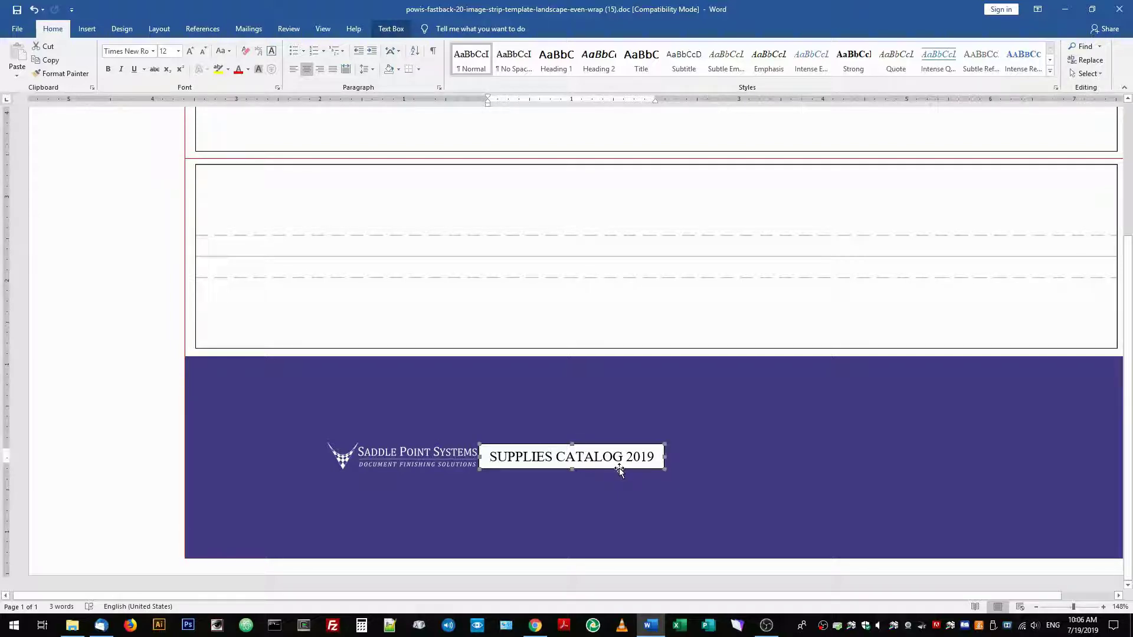
{"action": "left_click_drag", "start_coordinate": [618, 468], "coordinate": [968, 470]}
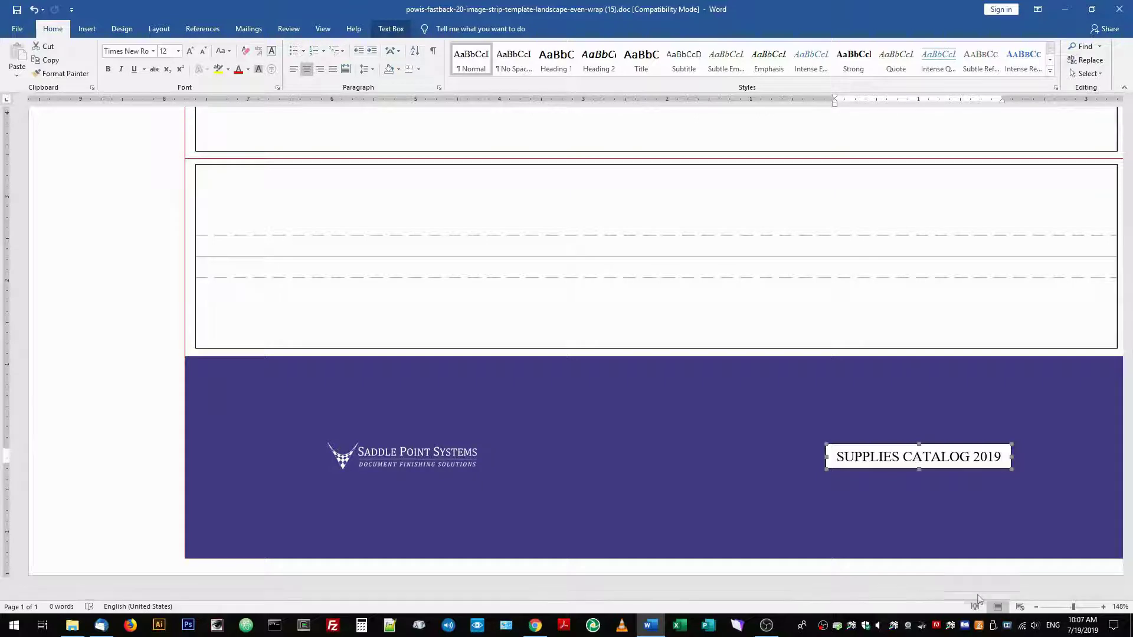
{"action": "scroll", "coordinate": [977, 599], "scroll_direction": "right", "scroll_amount": 2}
{"action": "left_click_drag", "start_coordinate": [949, 457], "coordinate": [783, 456]}
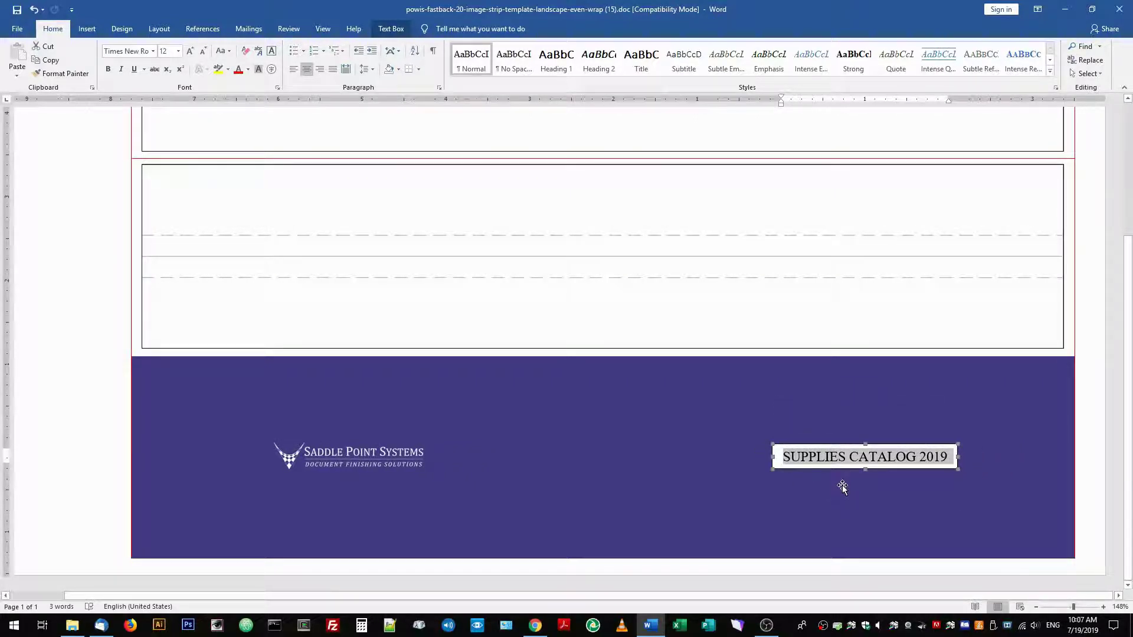
{"action": "left_click", "coordinate": [951, 523]}
{"action": "scroll", "coordinate": [1091, 543], "scroll_direction": "up", "scroll_amount": 3}
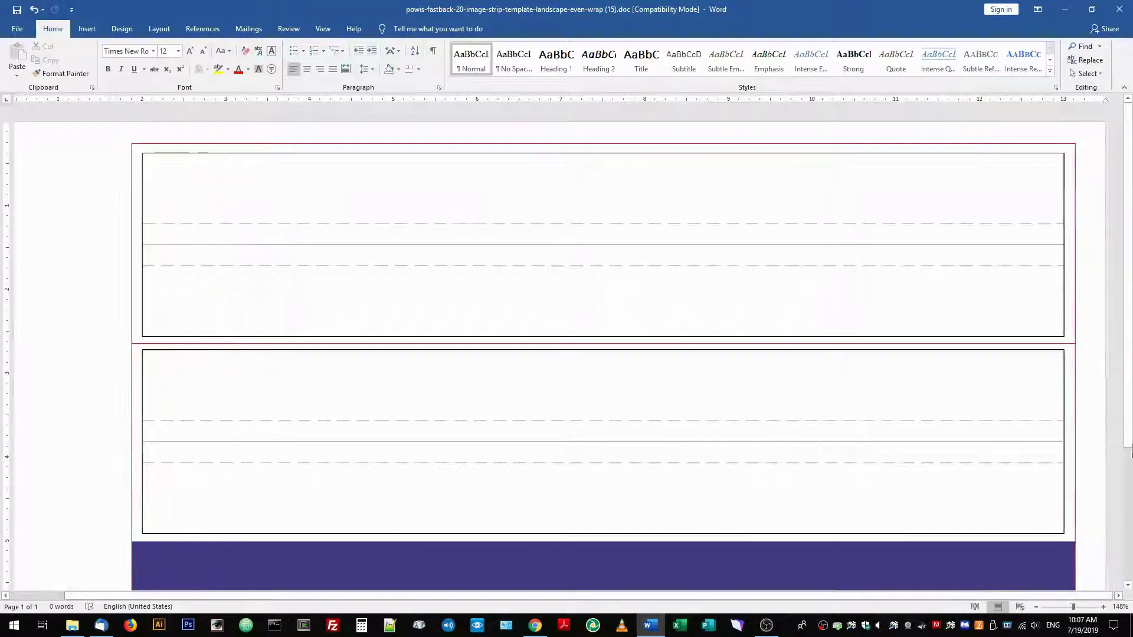
{"action": "scroll", "coordinate": [1092, 460], "scroll_direction": "down", "scroll_amount": 3}
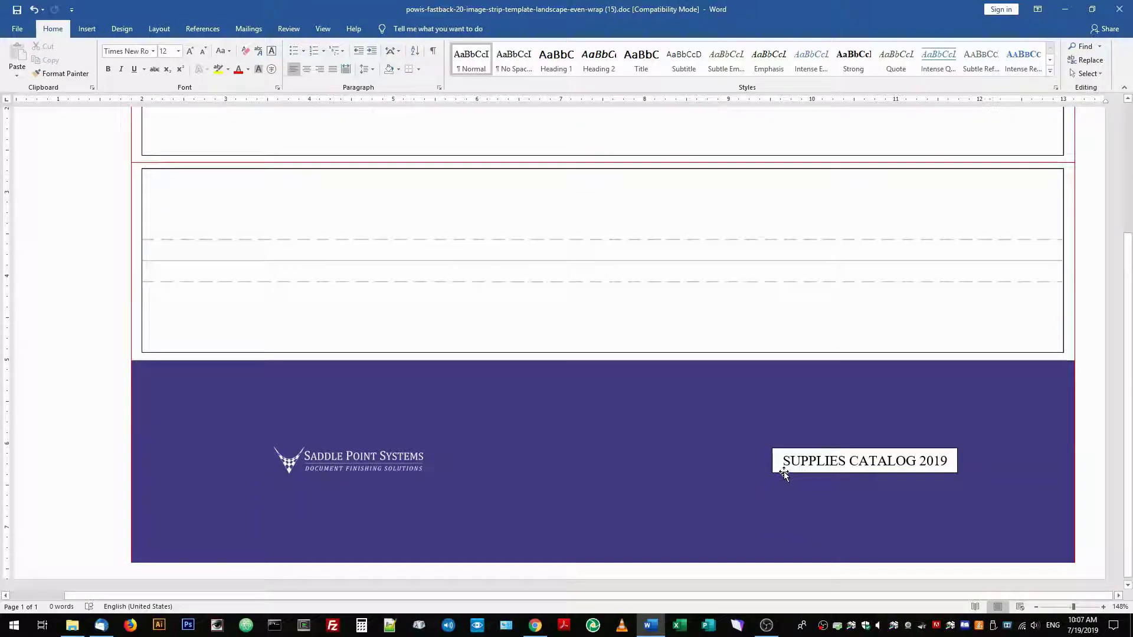
{"action": "left_click", "coordinate": [784, 473]}
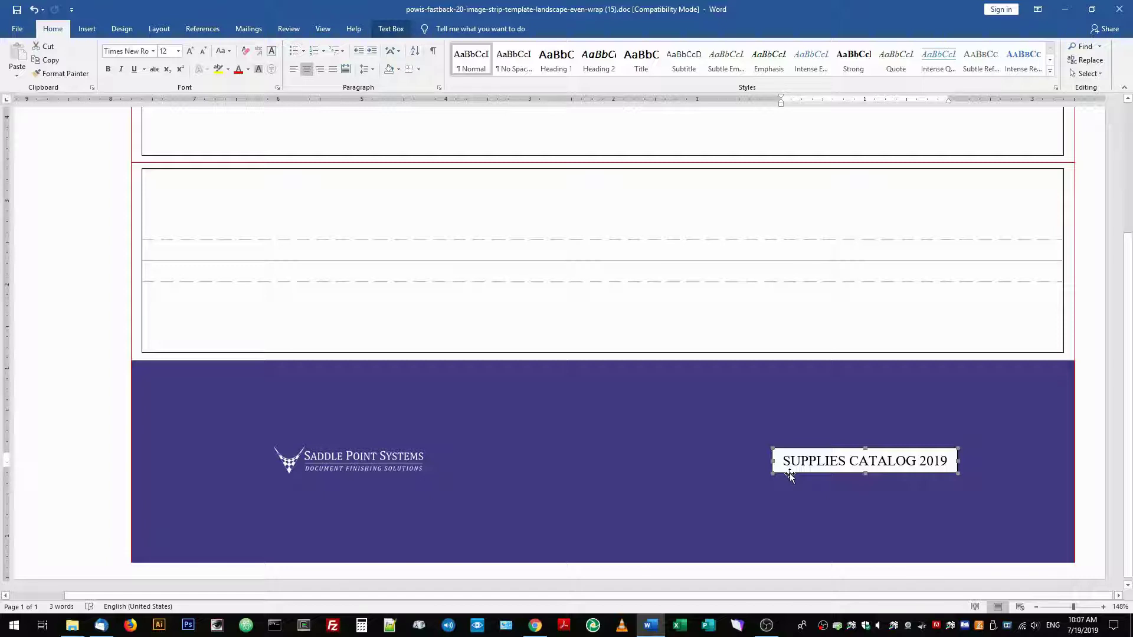
Set the title text box's Fill Color and Line Color to No Color
{"action": "right_click", "coordinate": [790, 473]}
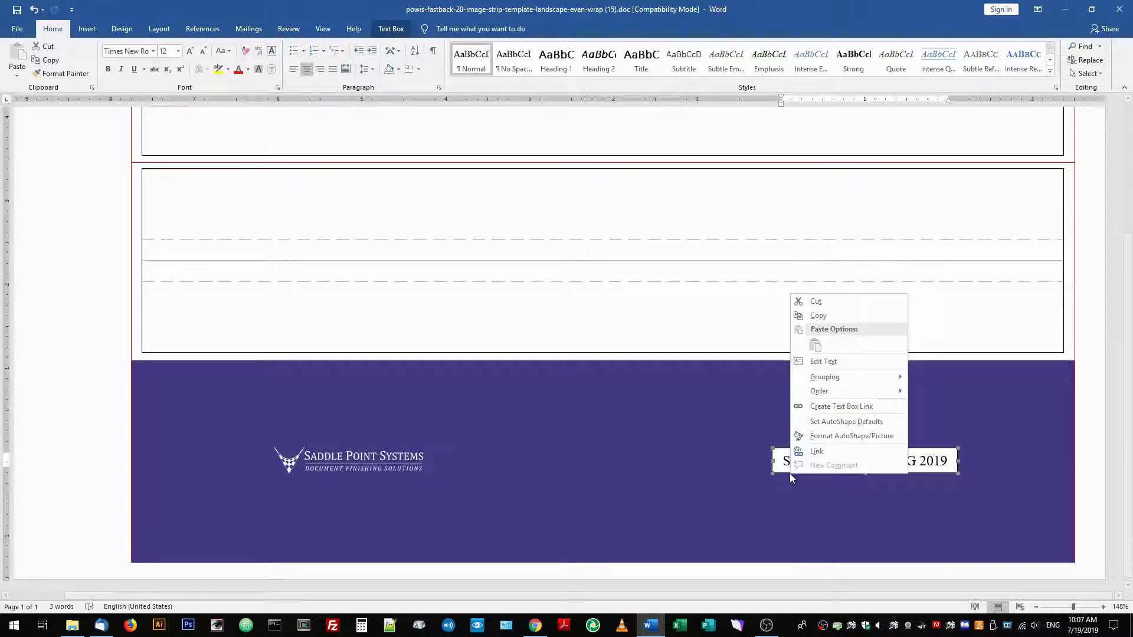
{"action": "left_click", "coordinate": [846, 437]}
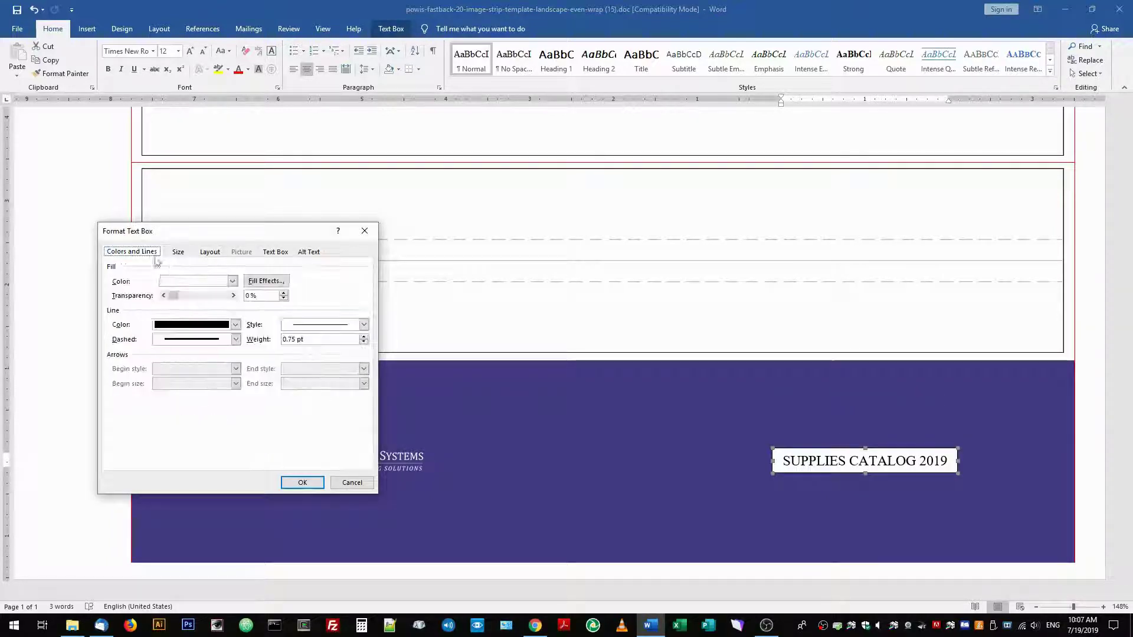
{"action": "left_click", "coordinate": [232, 282]}
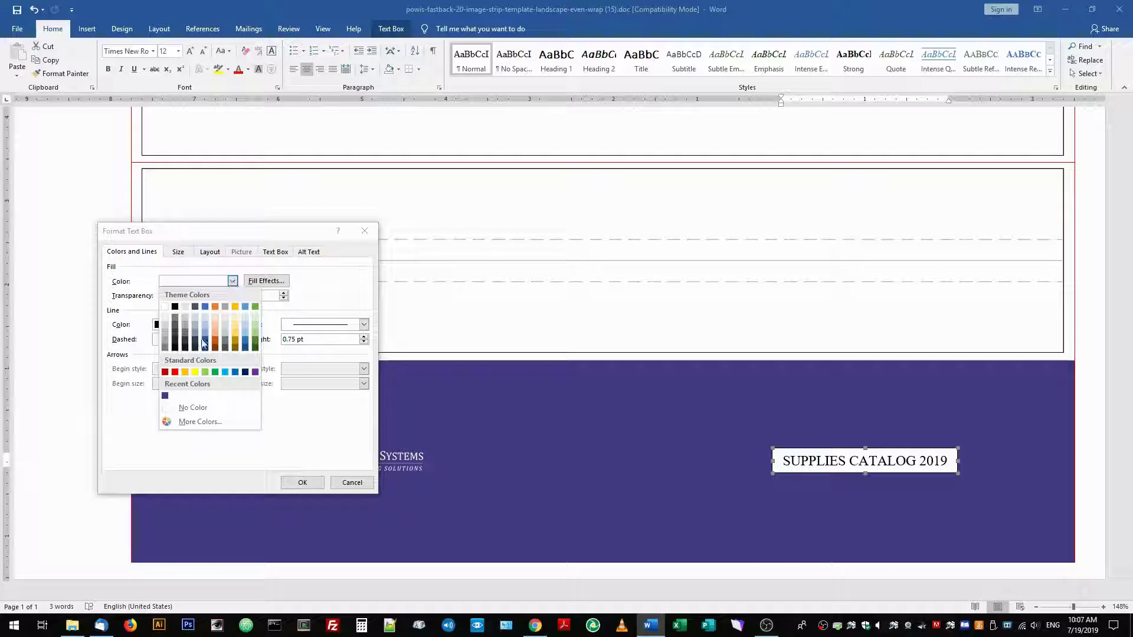
{"action": "left_click", "coordinate": [195, 408]}
{"action": "left_click", "coordinate": [235, 325]}
{"action": "left_click", "coordinate": [184, 452]}
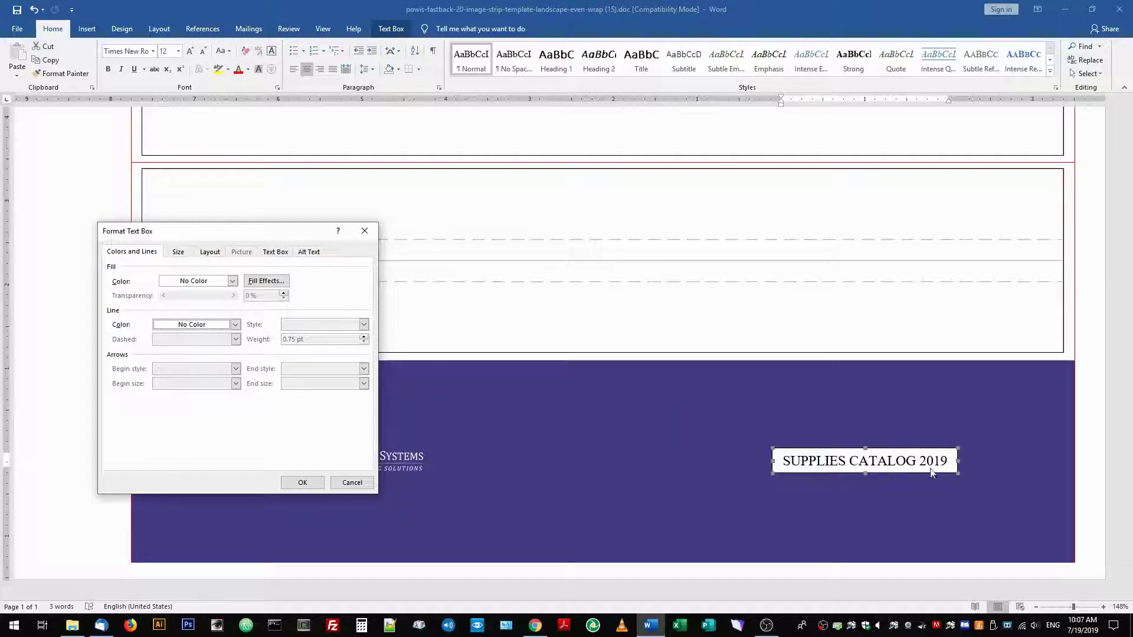
{"action": "left_click", "coordinate": [302, 482]}
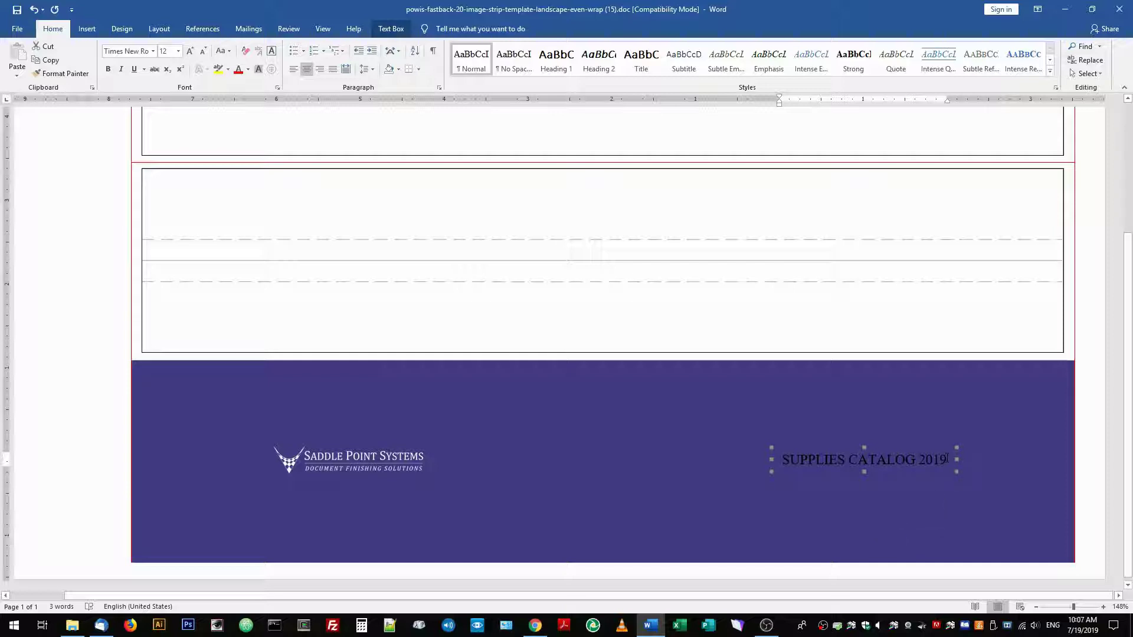
Select the SUPPLIES CATALOG 2019 text and make it white
{"action": "left_click_drag", "start_coordinate": [948, 459], "coordinate": [780, 460]}
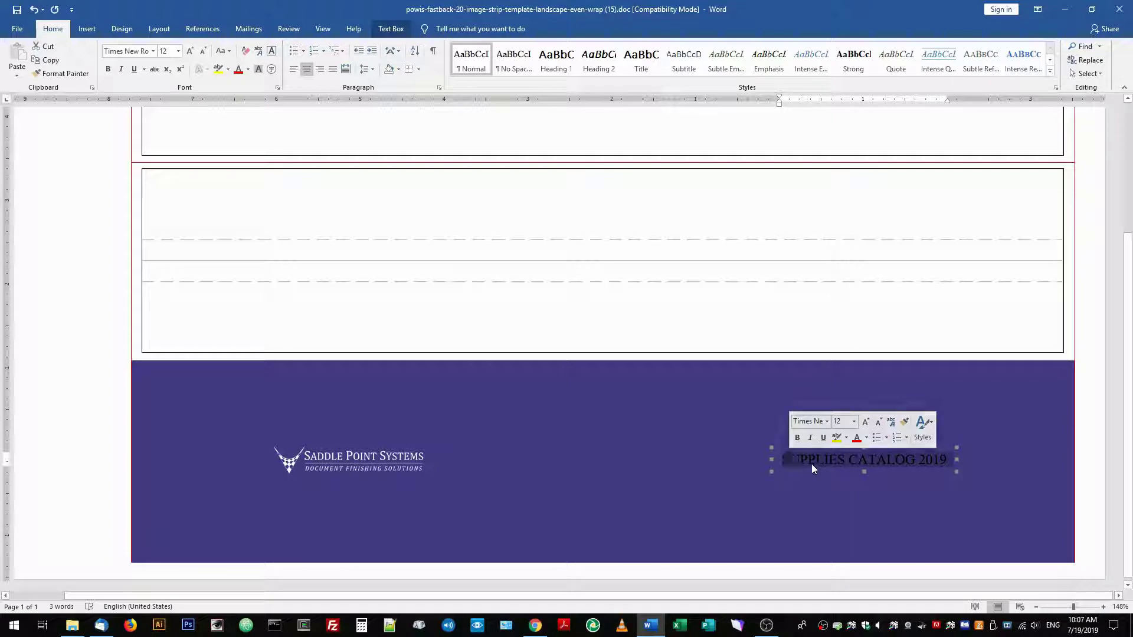
{"action": "left_click", "coordinate": [865, 437]}
{"action": "left_click", "coordinate": [857, 480]}
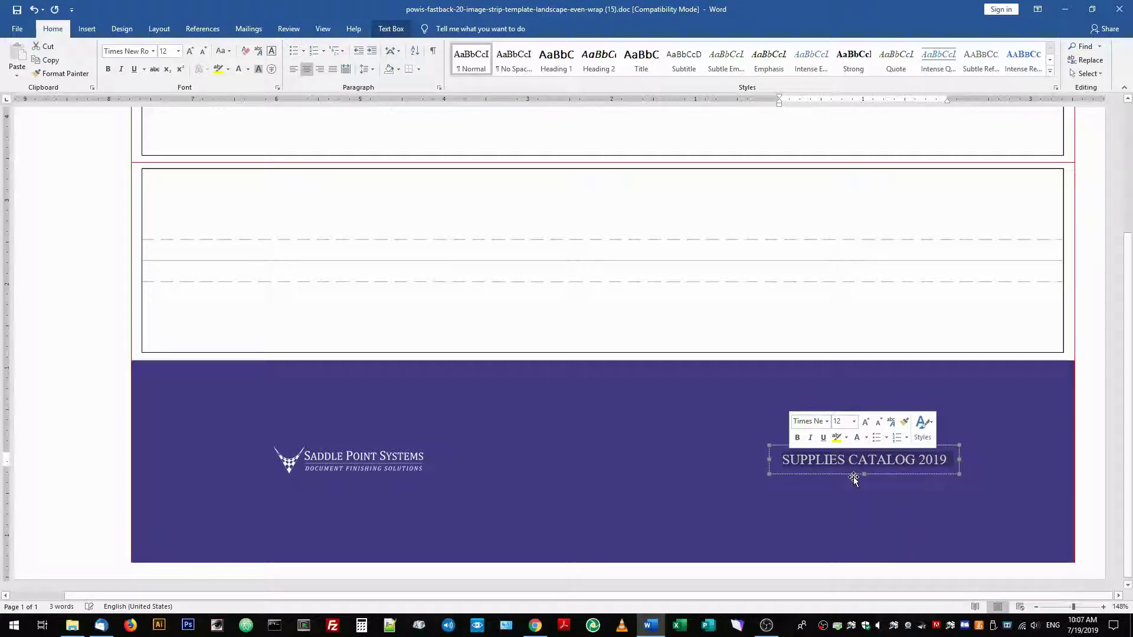
Change the title text's font to Montserrat
{"action": "left_click", "coordinate": [826, 422]}
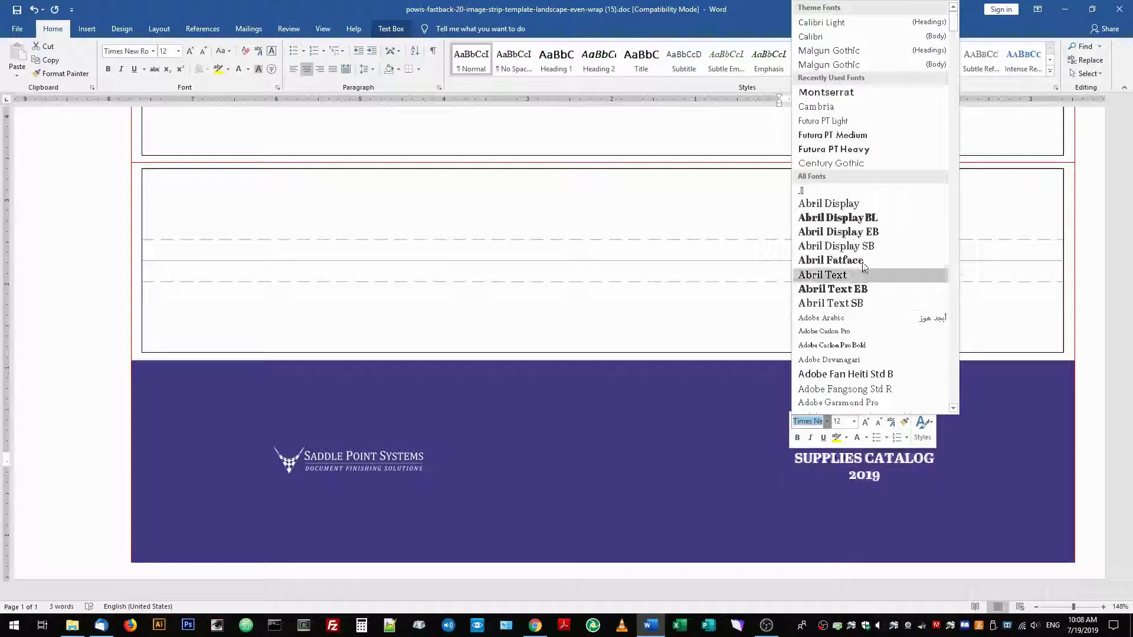
{"action": "scroll", "coordinate": [862, 261], "scroll_direction": "down", "scroll_amount": 20}
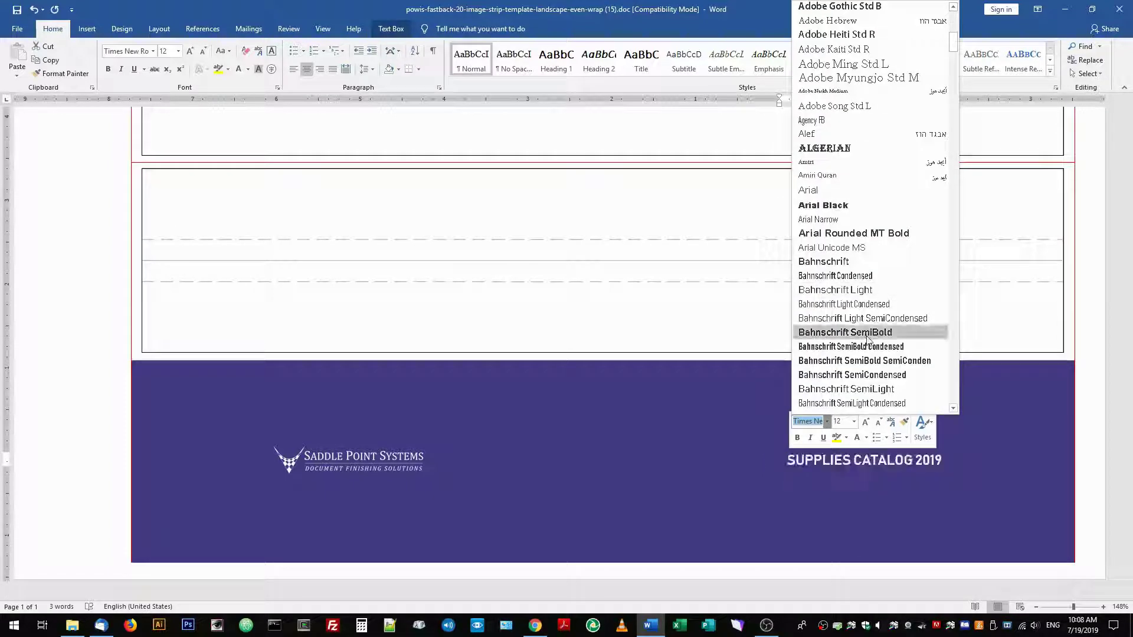
{"action": "left_click_drag", "start_coordinate": [948, 56], "coordinate": [957, 212]}
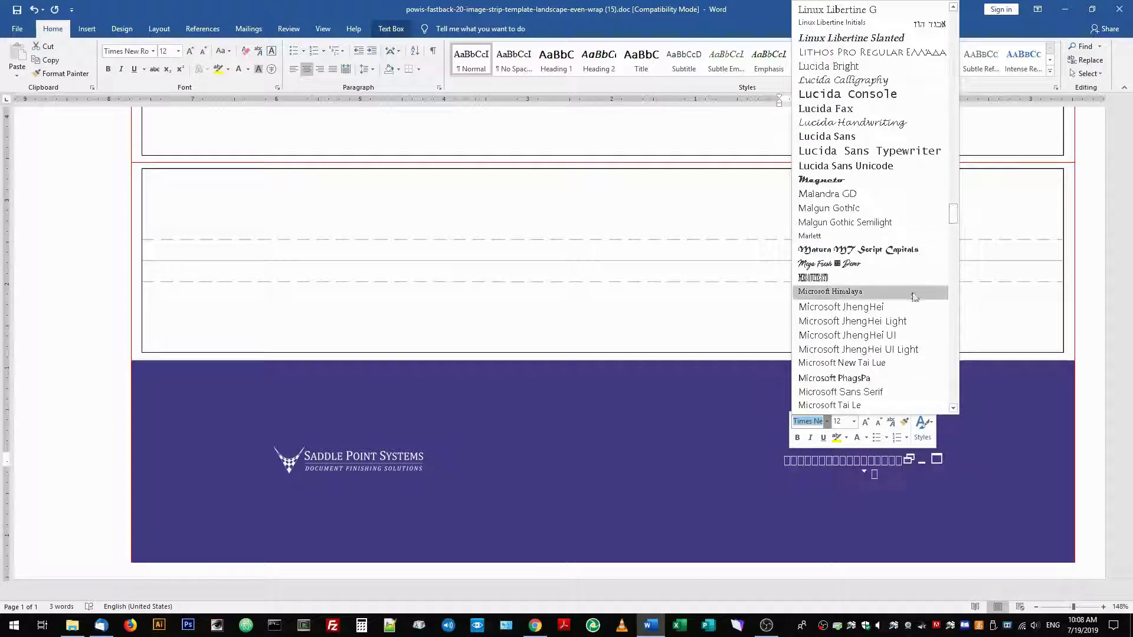
{"action": "scroll", "coordinate": [881, 373], "scroll_direction": "down", "scroll_amount": 2}
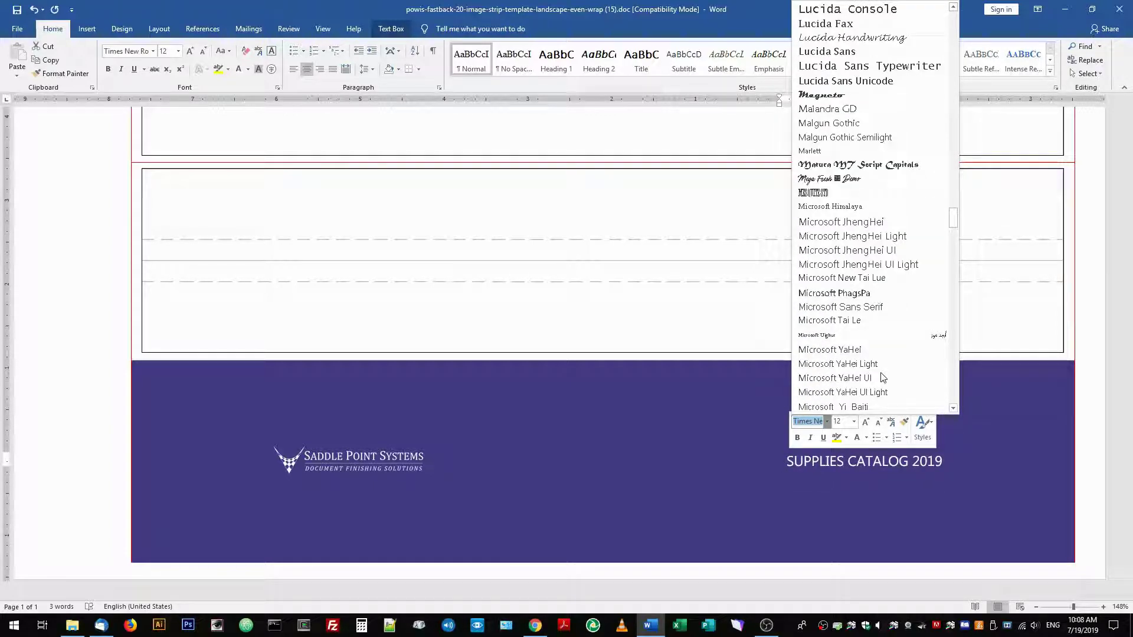
{"action": "scroll", "coordinate": [882, 378], "scroll_direction": "down", "scroll_amount": 5}
{"action": "scroll", "coordinate": [884, 378], "scroll_direction": "down", "scroll_amount": 2}
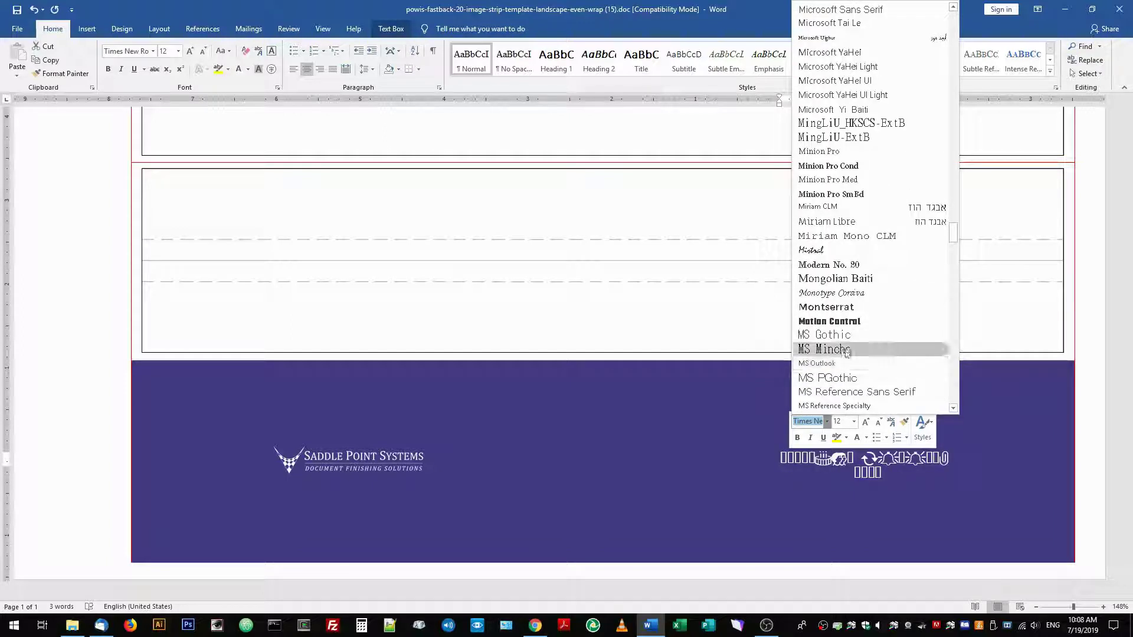
{"action": "left_click", "coordinate": [827, 310]}
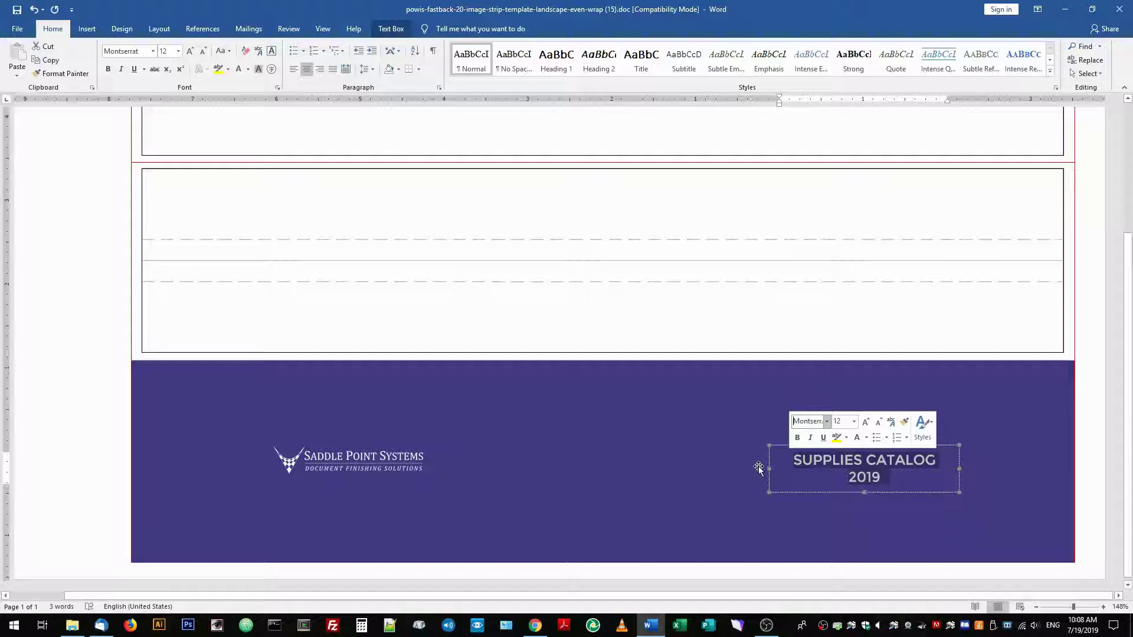
Widen the title box leftward so the text can fit on one line
{"action": "left_click_drag", "start_coordinate": [768, 468], "coordinate": [653, 464]}
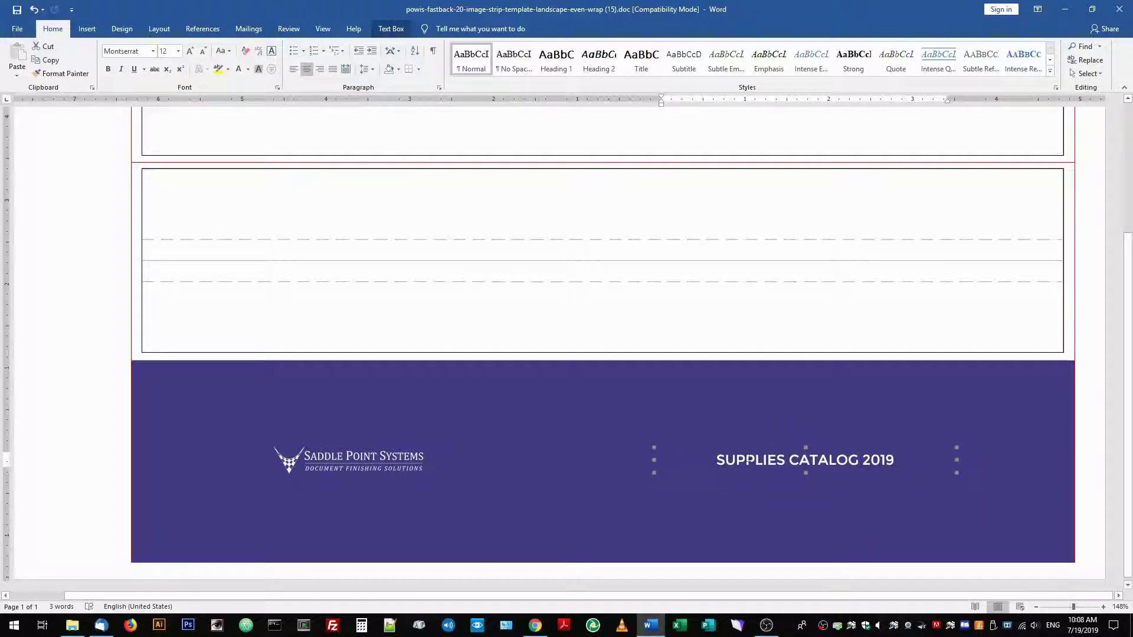
{"action": "left_click", "coordinate": [747, 459]}
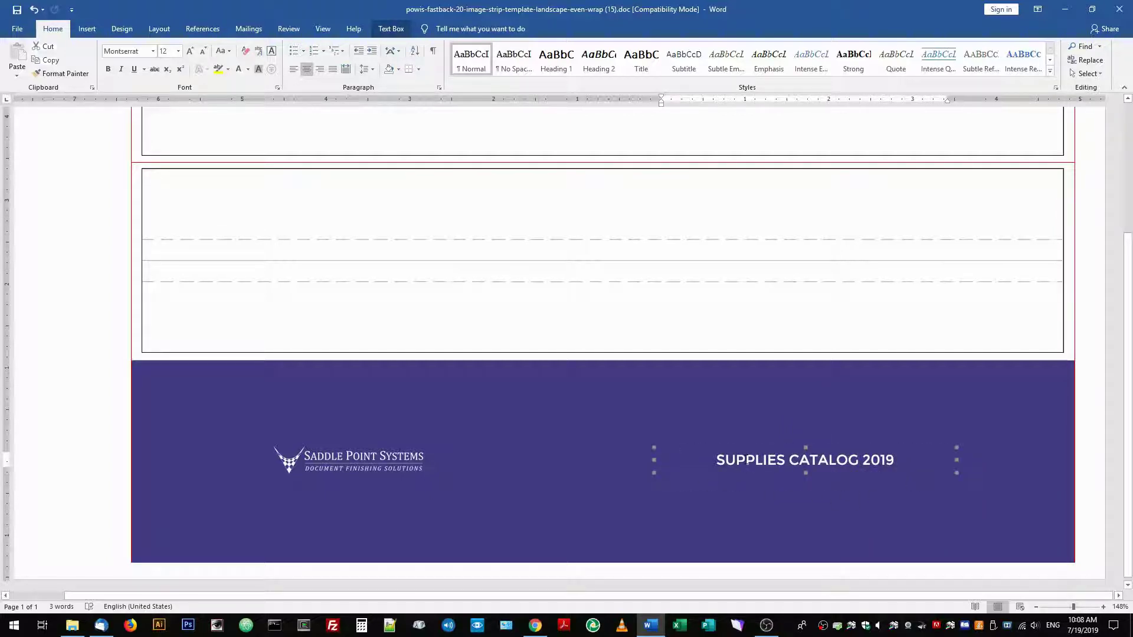
{"action": "left_click", "coordinate": [1099, 374]}
{"action": "left_click", "coordinate": [837, 456]}
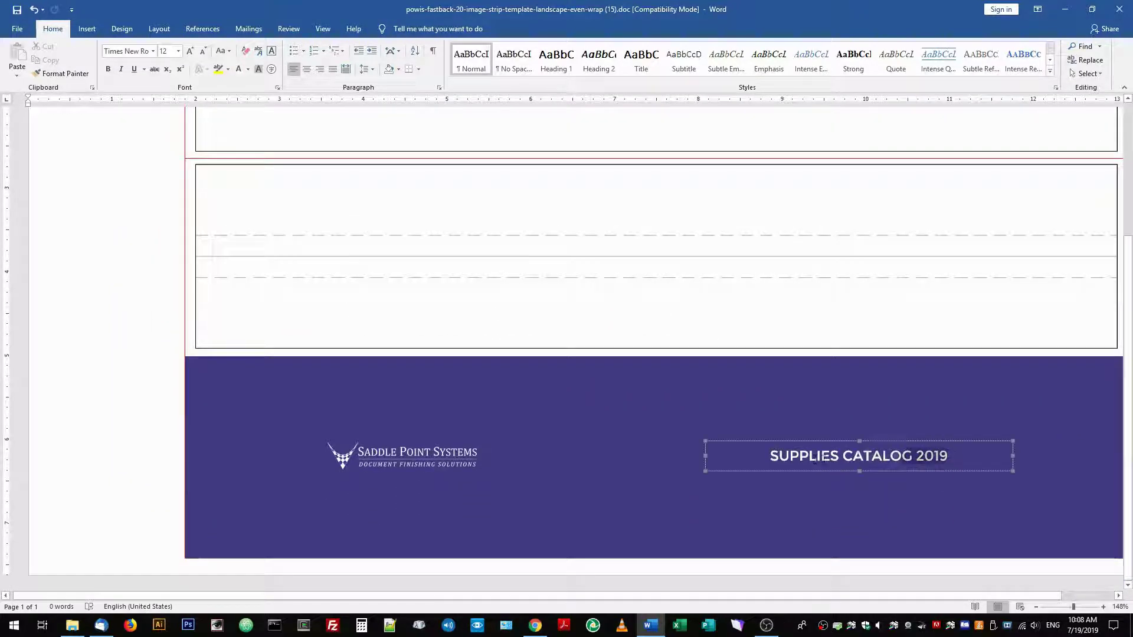
Set the title to font size 10 and nudge the box slightly down
{"action": "left_click", "coordinate": [179, 51]}
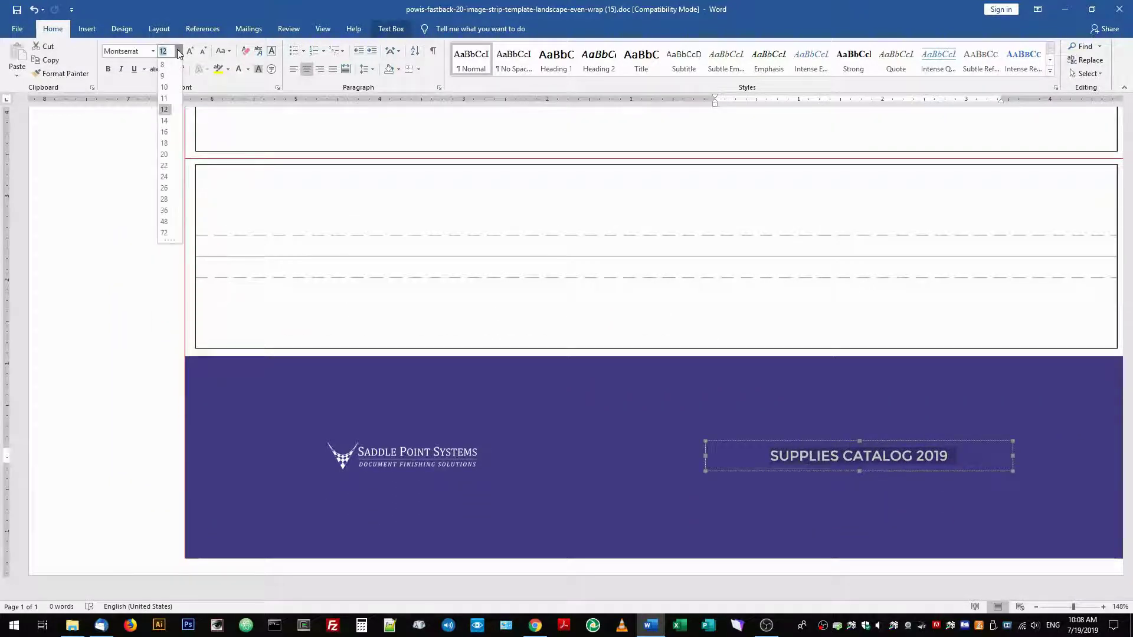
{"action": "left_click", "coordinate": [165, 87]}
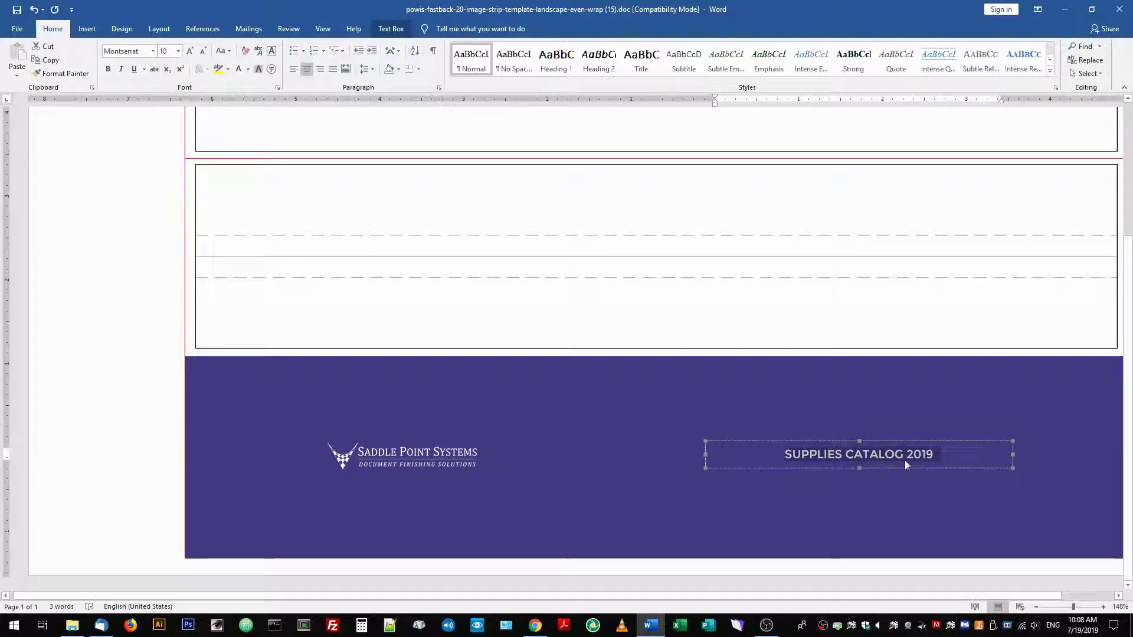
{"action": "left_click", "coordinate": [793, 469]}
{"action": "key", "text": "Down"}
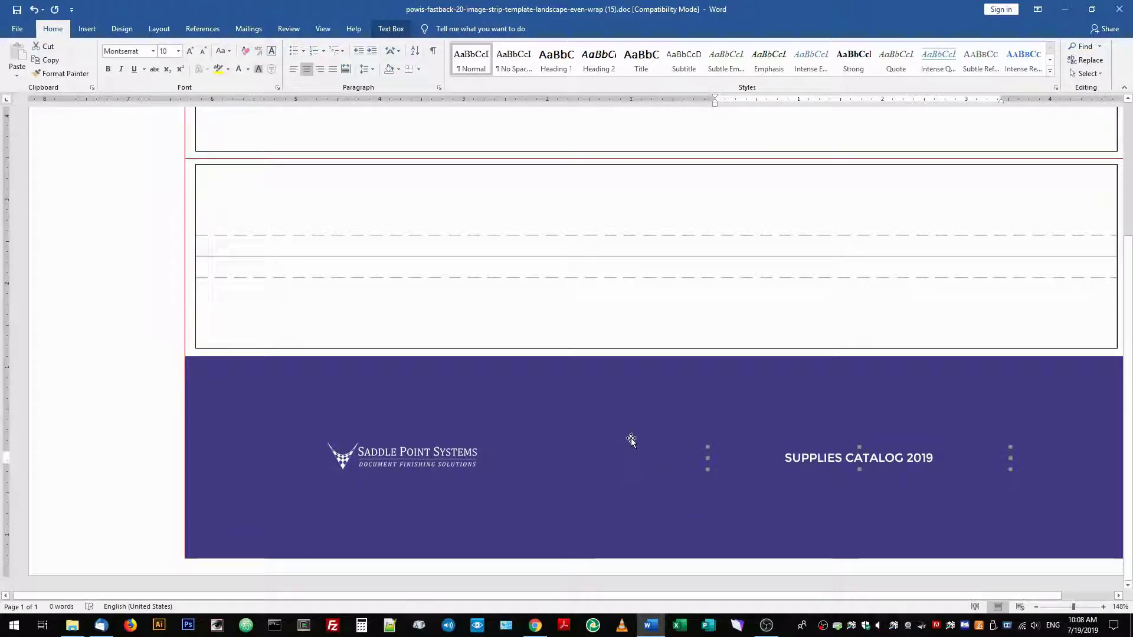
Give the purple background strip 26% fill transparency in Format AutoShape
{"action": "left_click", "coordinate": [274, 407]}
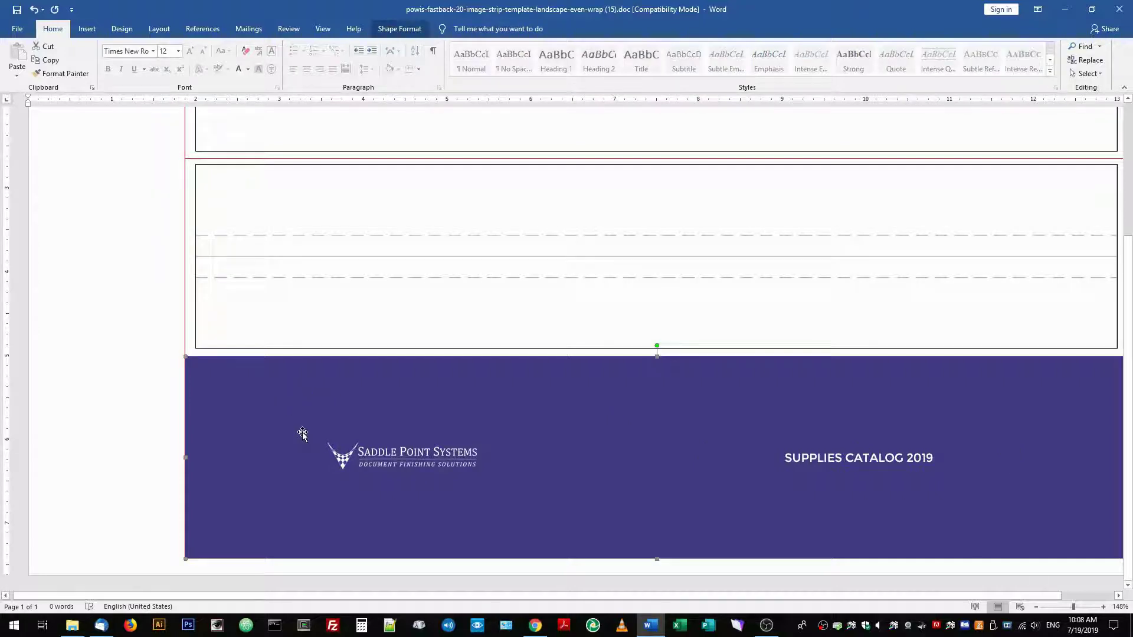
{"action": "right_click", "coordinate": [253, 400]}
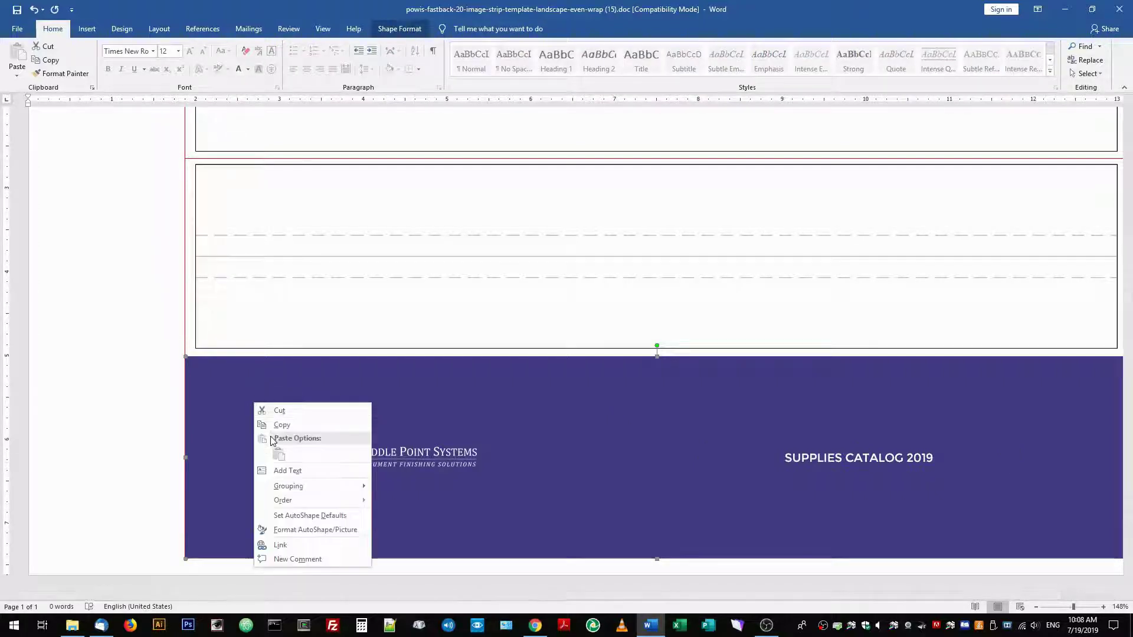
{"action": "left_click", "coordinate": [308, 530]}
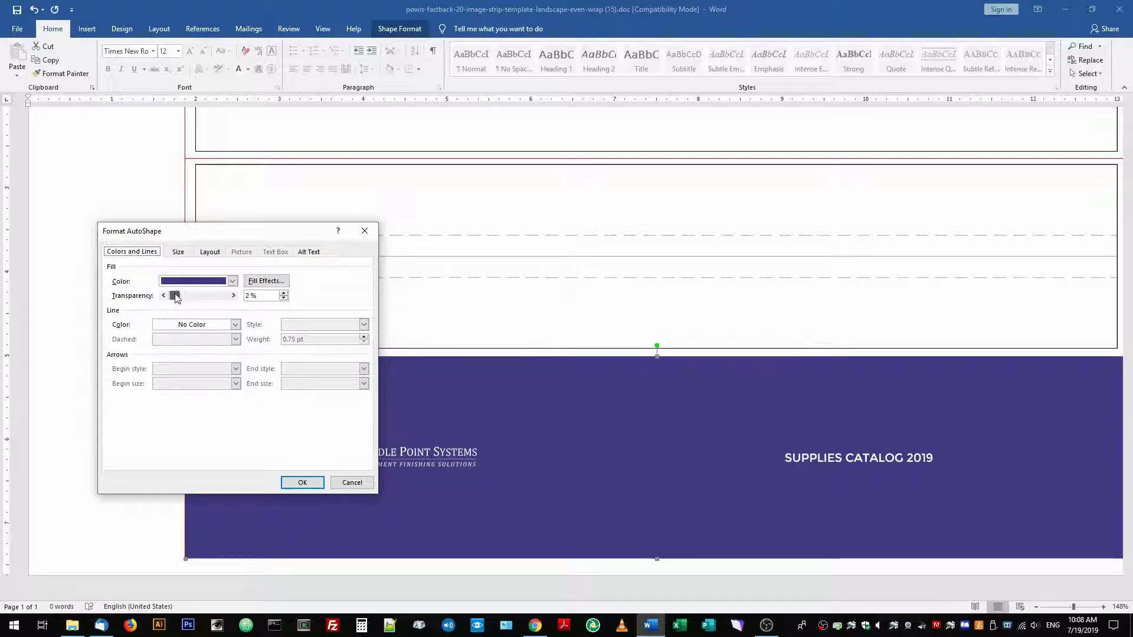
{"action": "left_click_drag", "start_coordinate": [176, 297], "coordinate": [182, 298]}
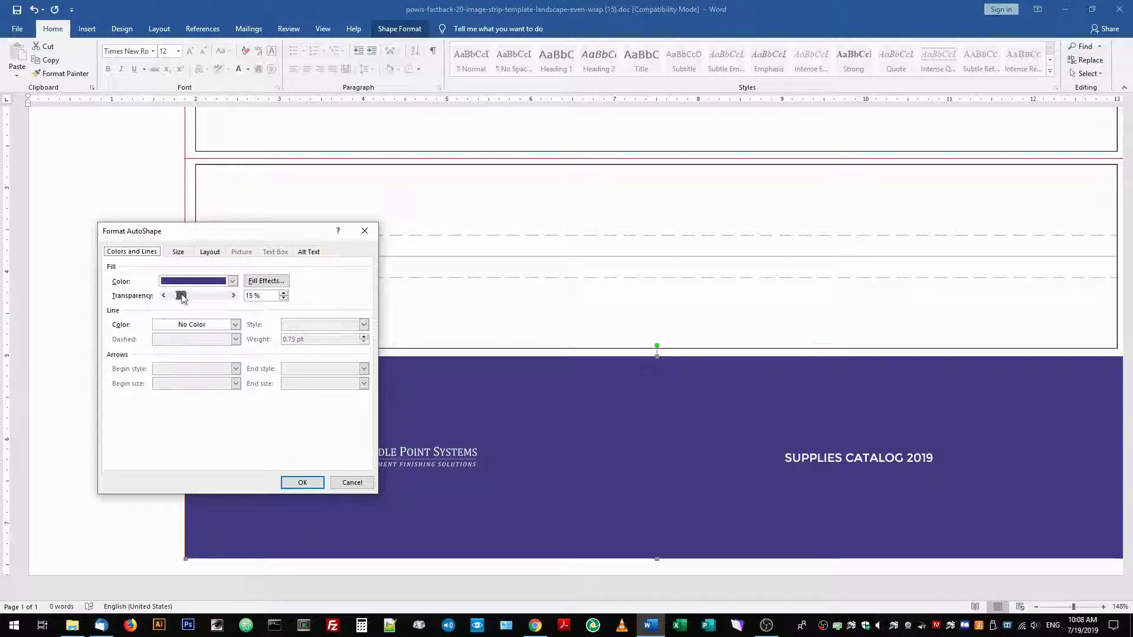
{"action": "left_click", "coordinate": [302, 483]}
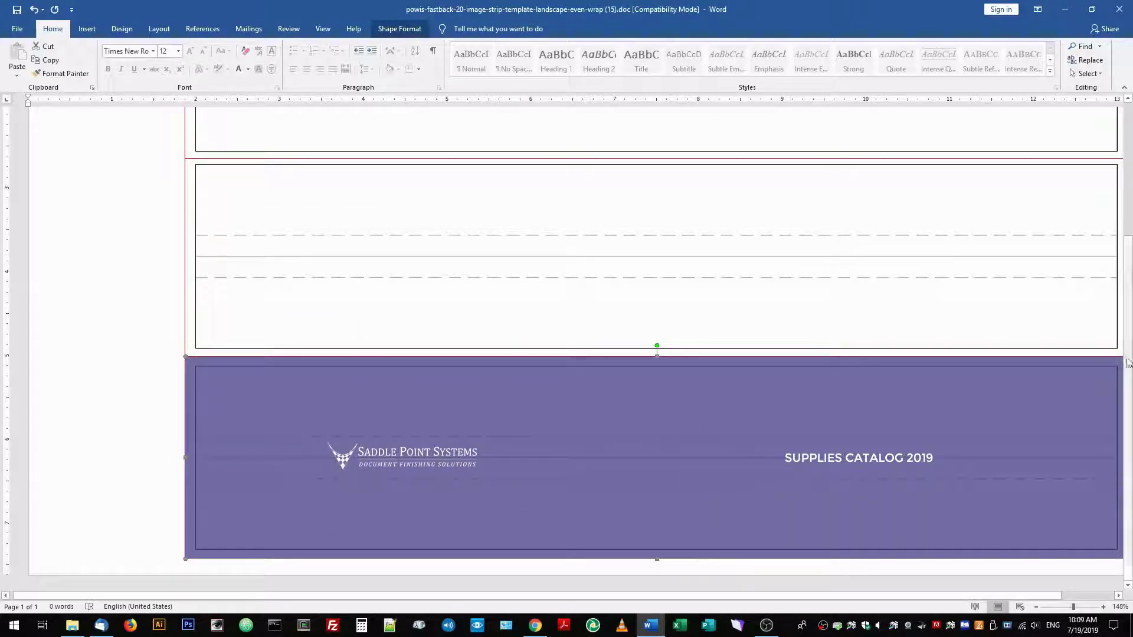
Zoom in on the strip and select the logo, then the title text box
{"action": "scroll", "coordinate": [1061, 610], "scroll_direction": "up", "scroll_amount": 9}
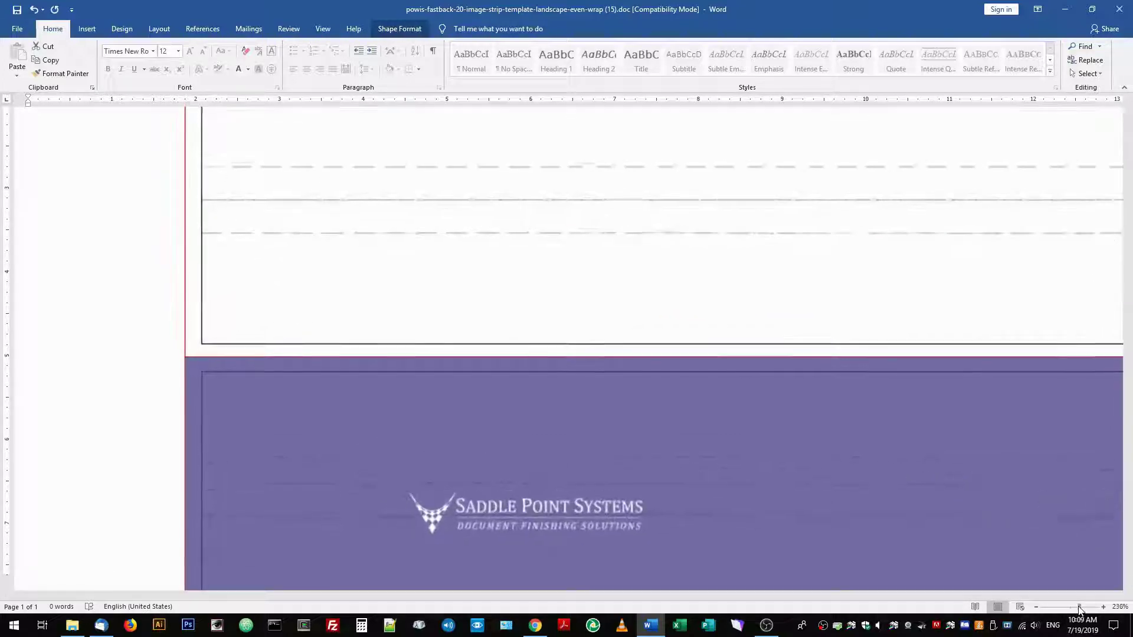
{"action": "scroll", "coordinate": [431, 413], "scroll_direction": "down", "scroll_amount": 2}
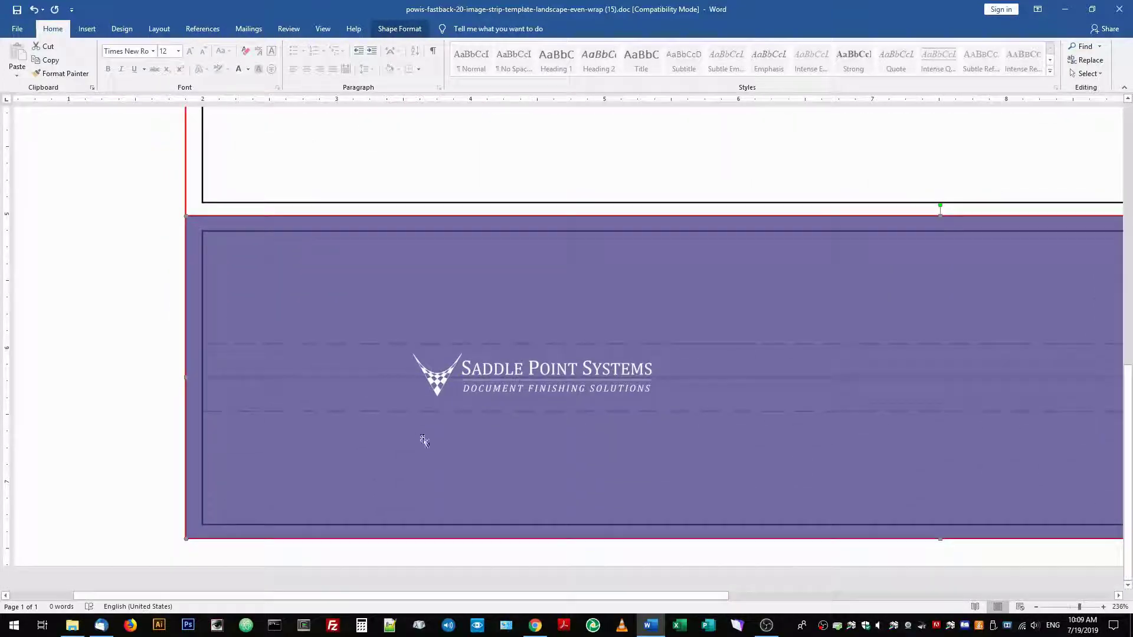
{"action": "left_click", "coordinate": [437, 379]}
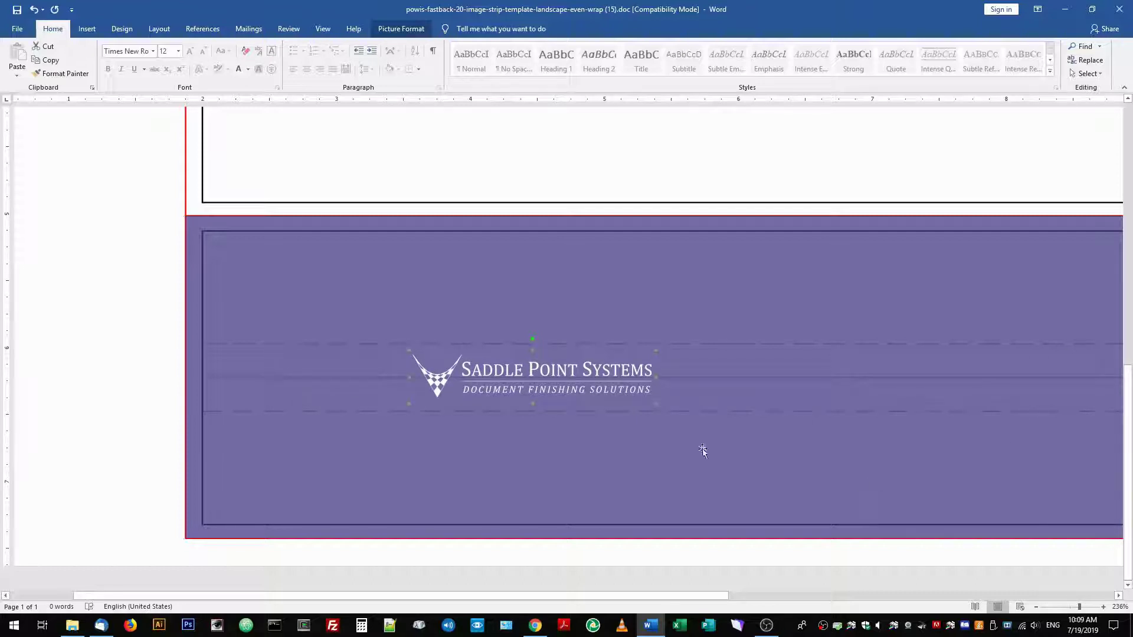
{"action": "left_click_drag", "start_coordinate": [541, 601], "coordinate": [702, 601]}
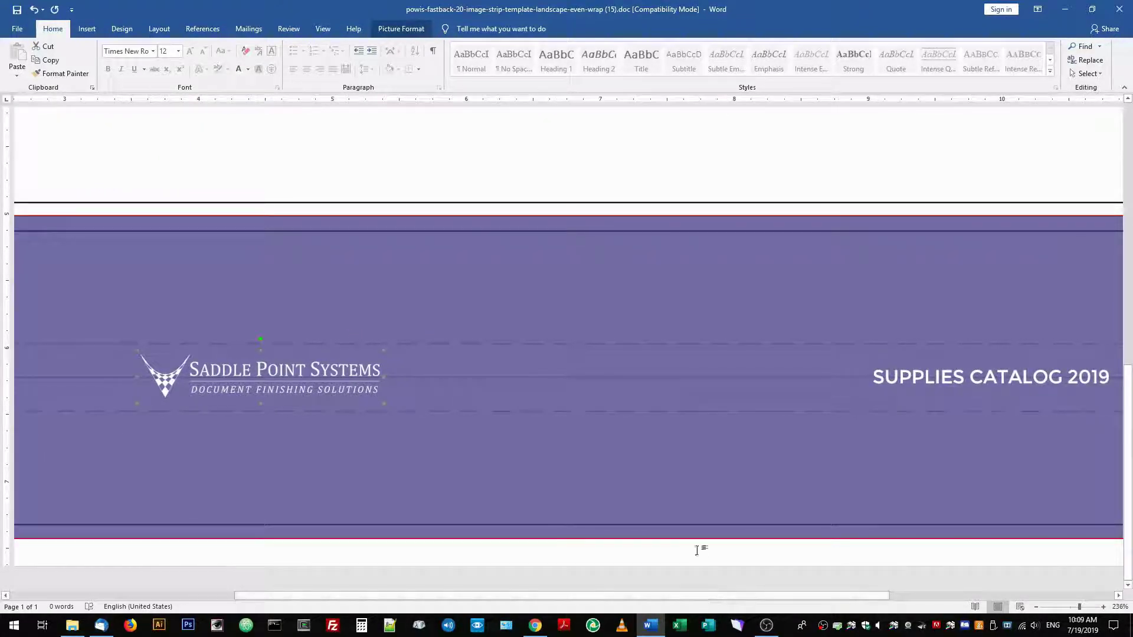
{"action": "left_click", "coordinate": [903, 374]}
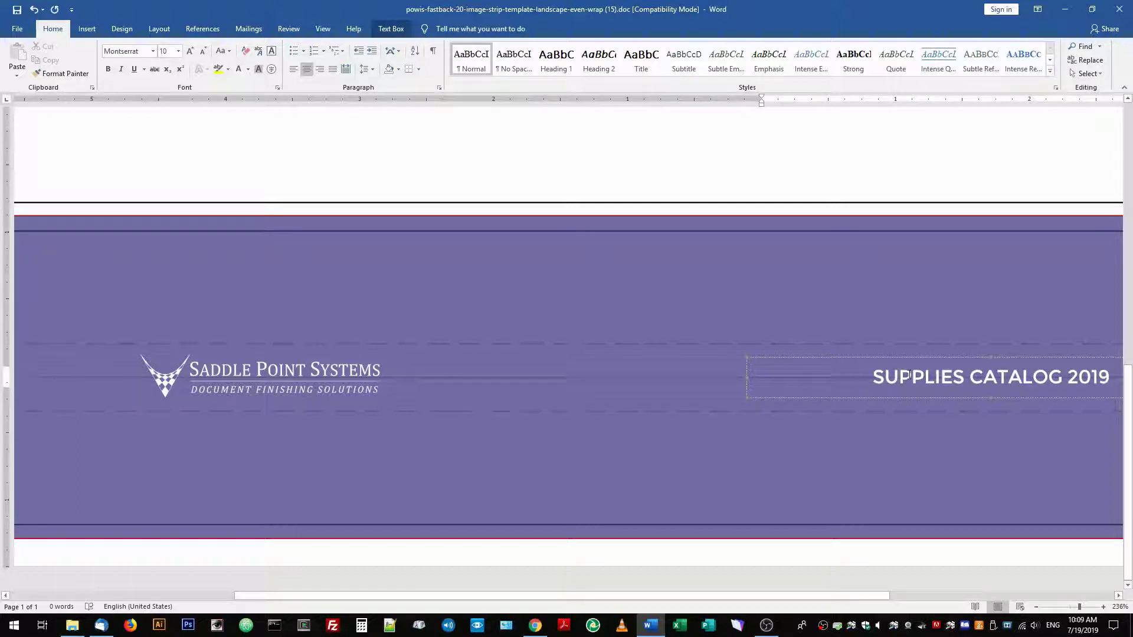
{"action": "left_click_drag", "start_coordinate": [872, 593], "coordinate": [941, 593]}
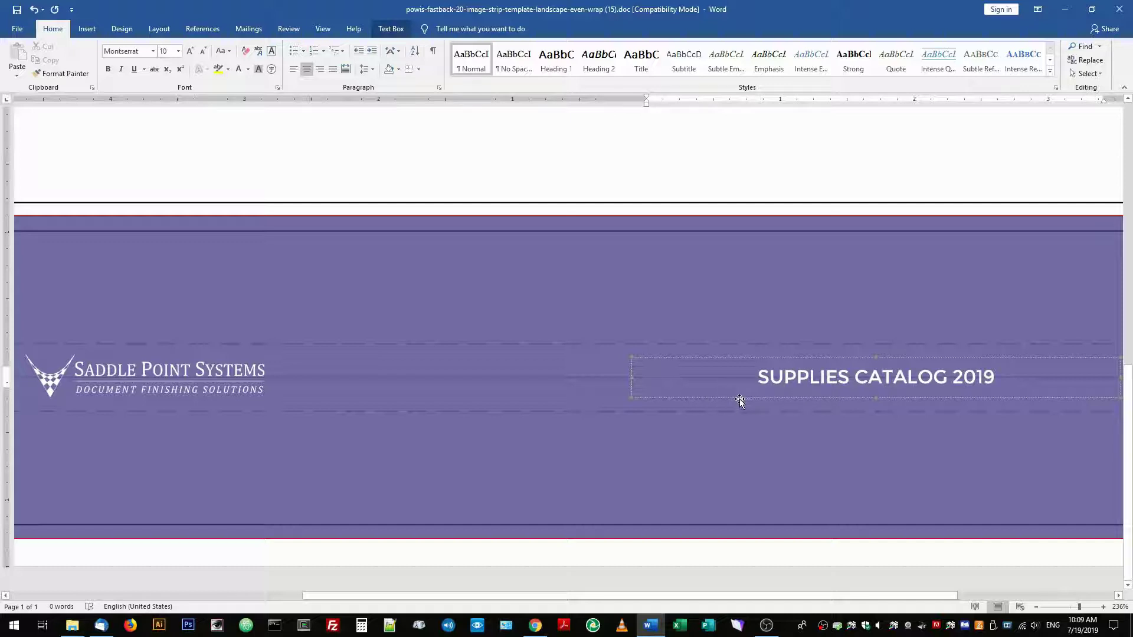
Undo the accidental rightward move of the title box to restore its position
{"action": "left_click", "coordinate": [720, 397]}
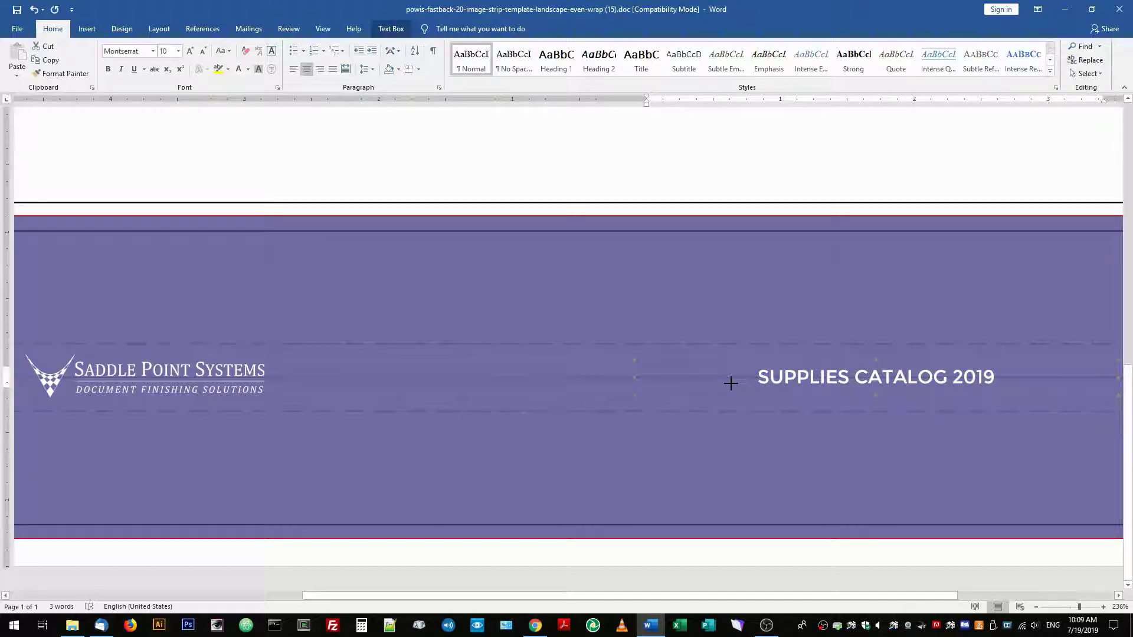
{"action": "left_click_drag", "start_coordinate": [730, 384], "coordinate": [779, 396]}
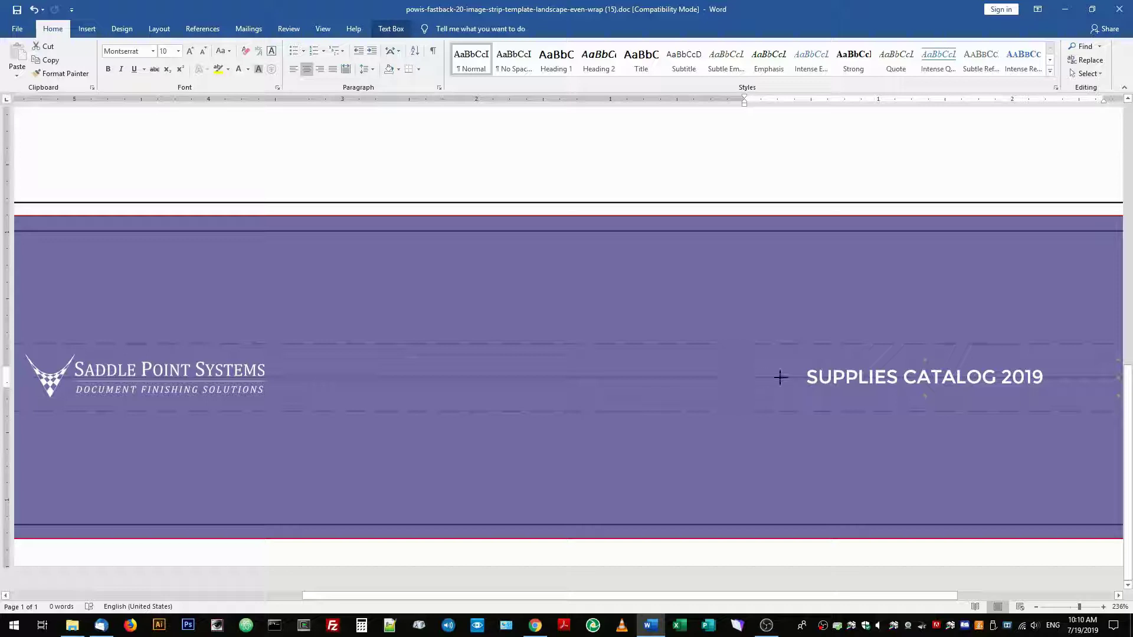
{"action": "left_click_drag", "start_coordinate": [921, 595], "coordinate": [977, 595]}
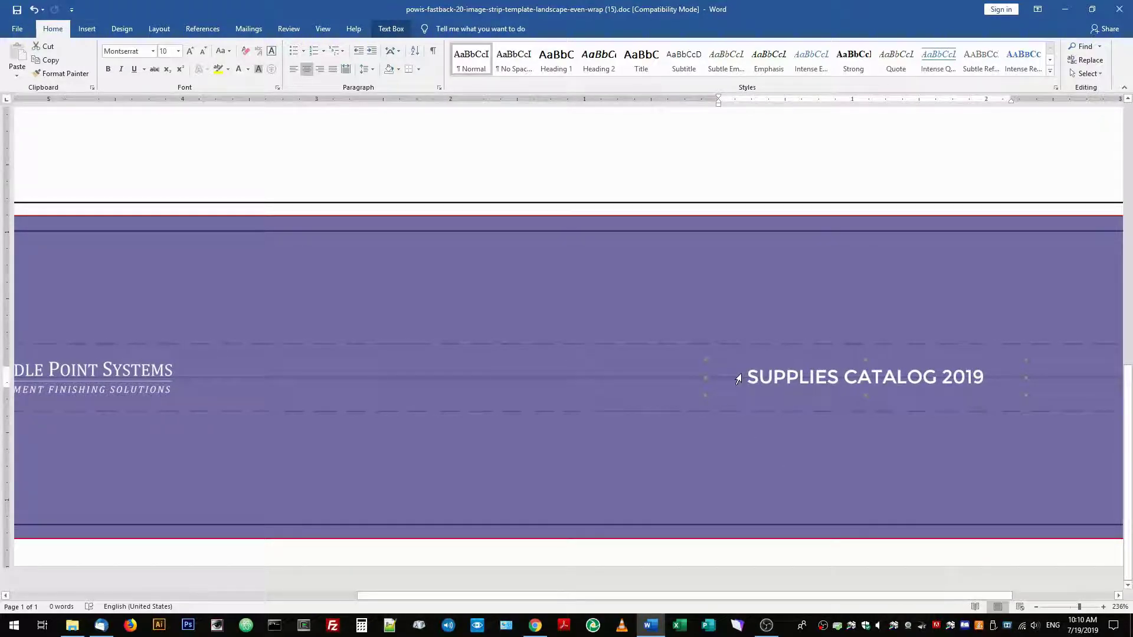
{"action": "key", "text": "ctrl+z"}
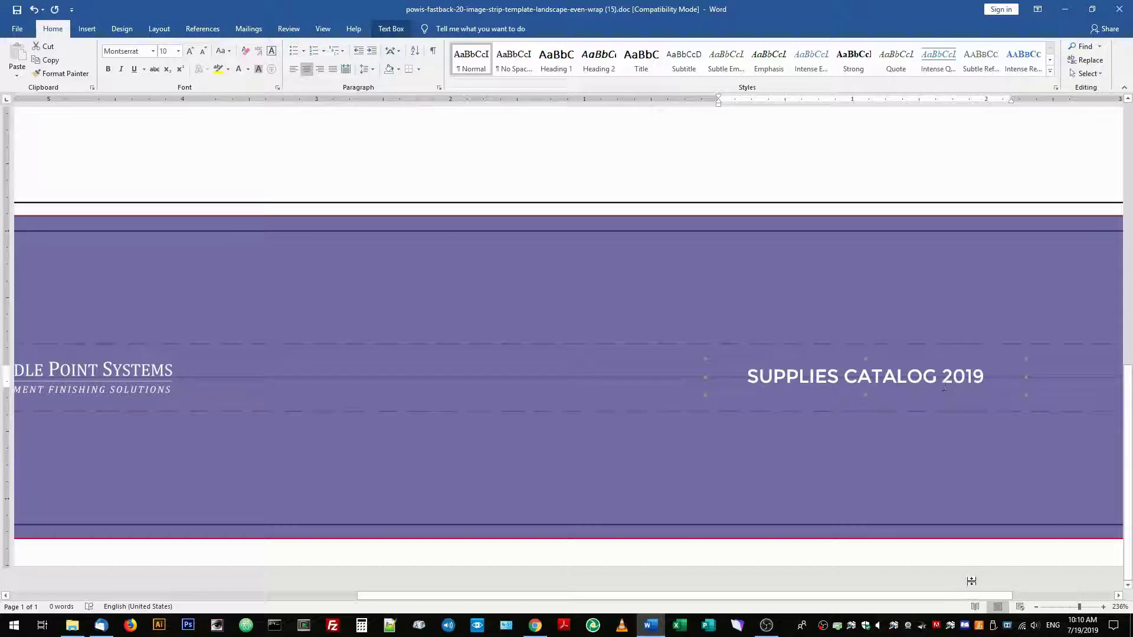
Zoom out to view the whole page
{"action": "left_click_drag", "start_coordinate": [961, 596], "coordinate": [1076, 608]}
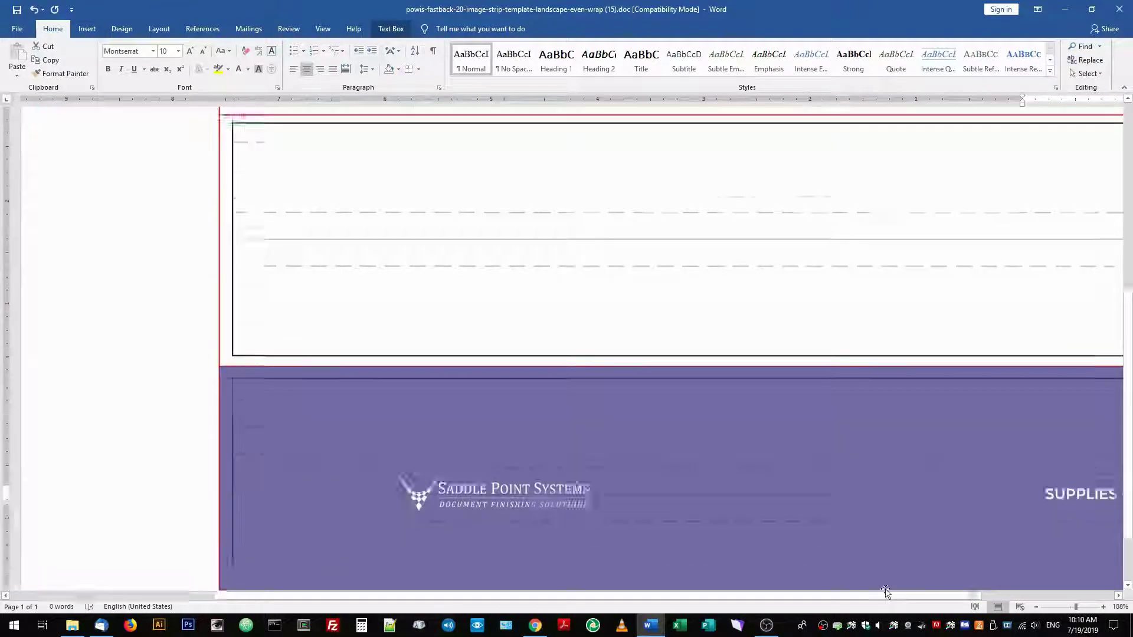
{"action": "left_click", "coordinate": [937, 599]}
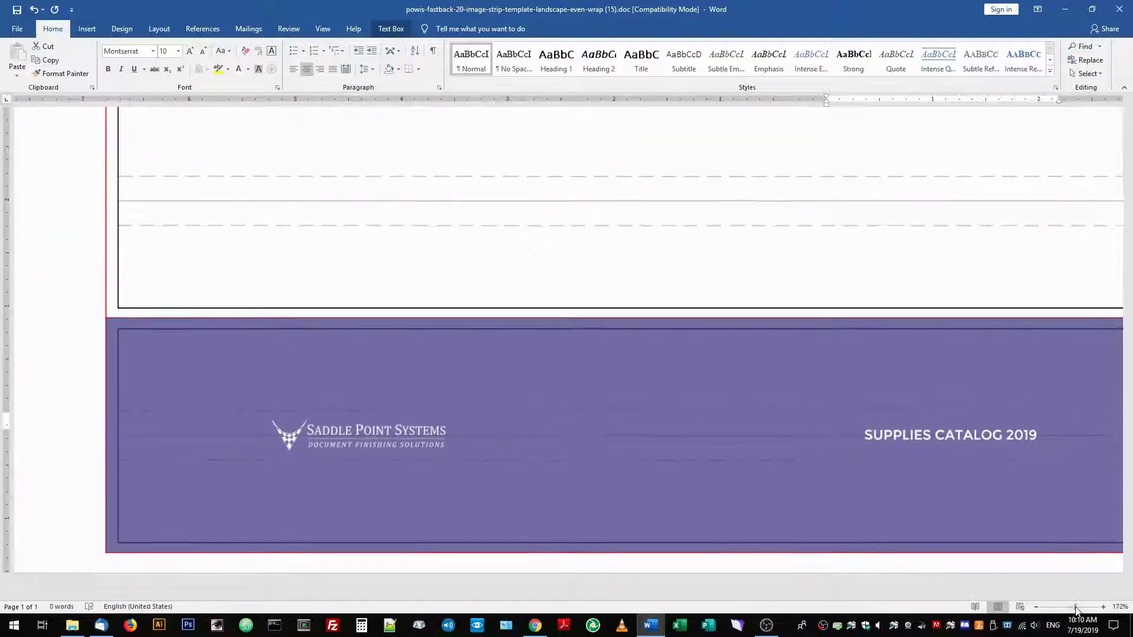
{"action": "left_click_drag", "start_coordinate": [1077, 611], "coordinate": [1074, 611]}
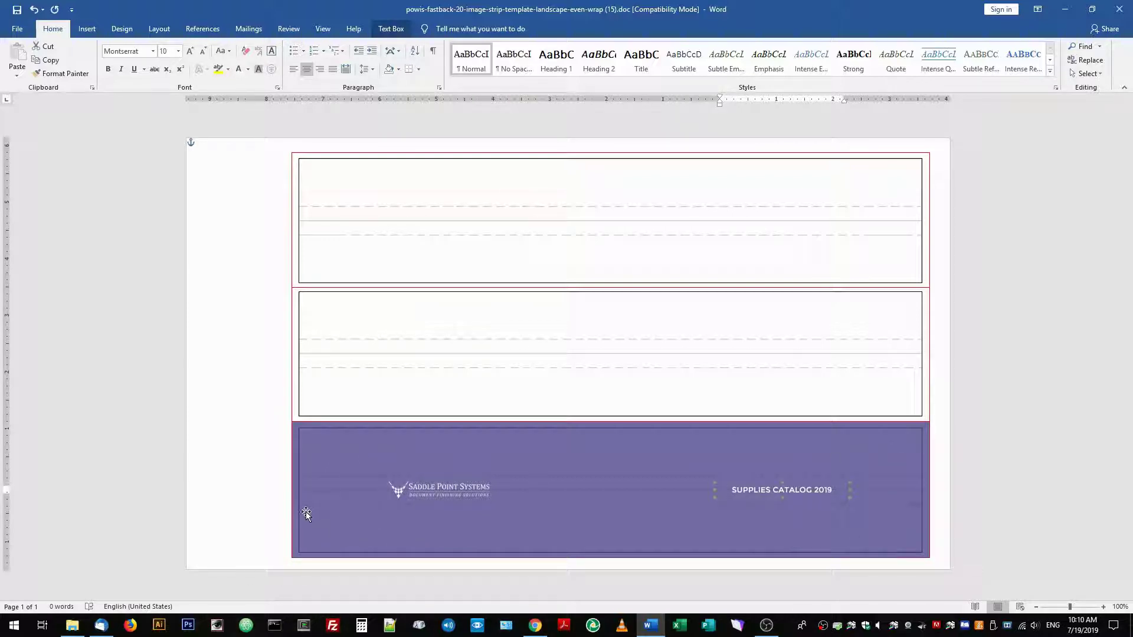
Zoom to 140% and multi-select the purple strip, Saddle Point logo and title box
{"action": "left_click_drag", "start_coordinate": [1070, 608], "coordinate": [1073, 608]}
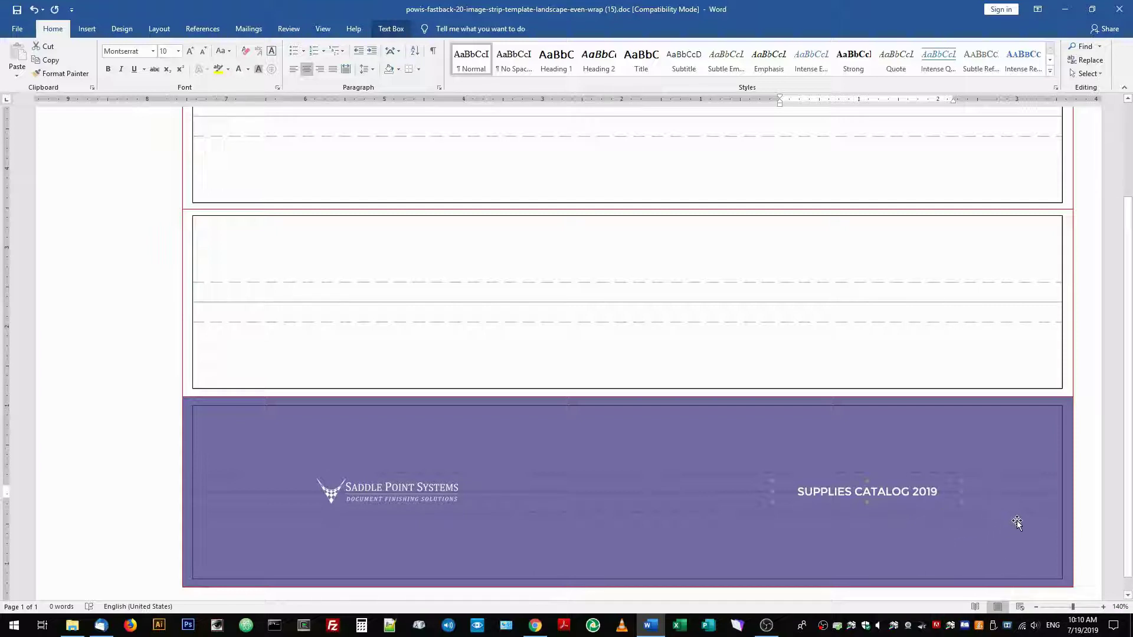
{"action": "left_click", "coordinate": [1069, 513]}
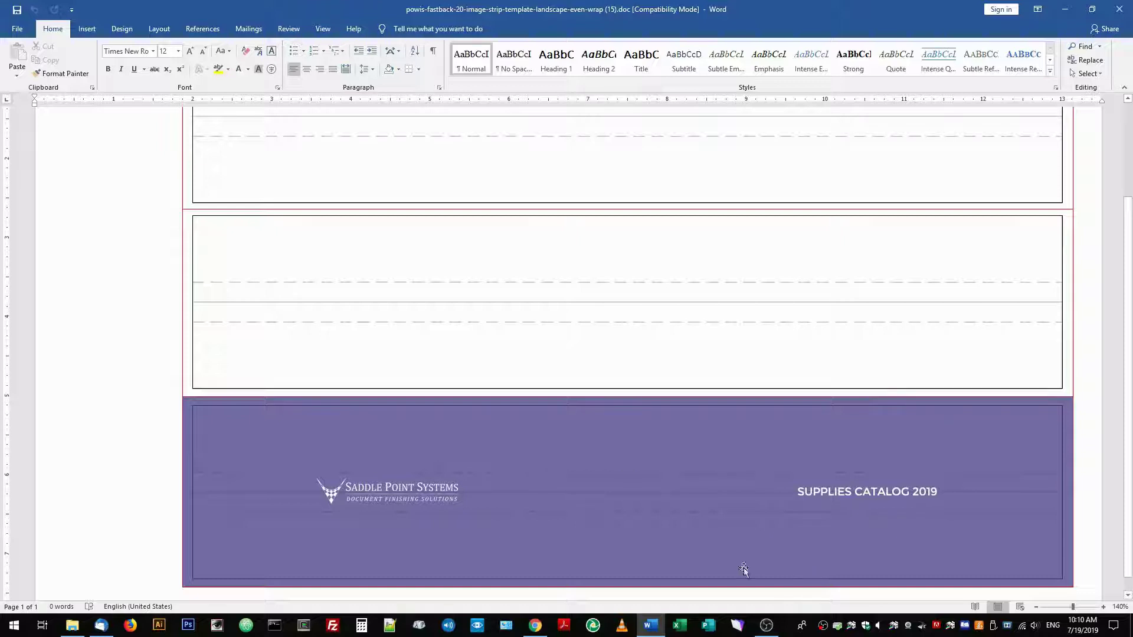
{"action": "left_click", "coordinate": [824, 496]}
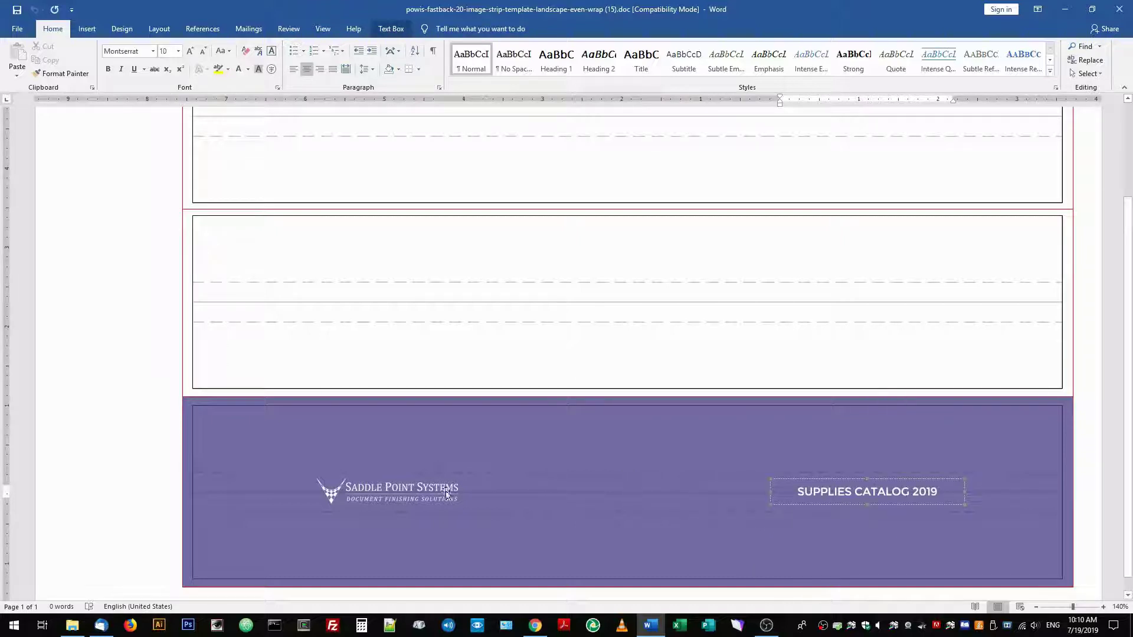
{"action": "scroll", "coordinate": [968, 508], "scroll_direction": "down", "scroll_amount": 1}
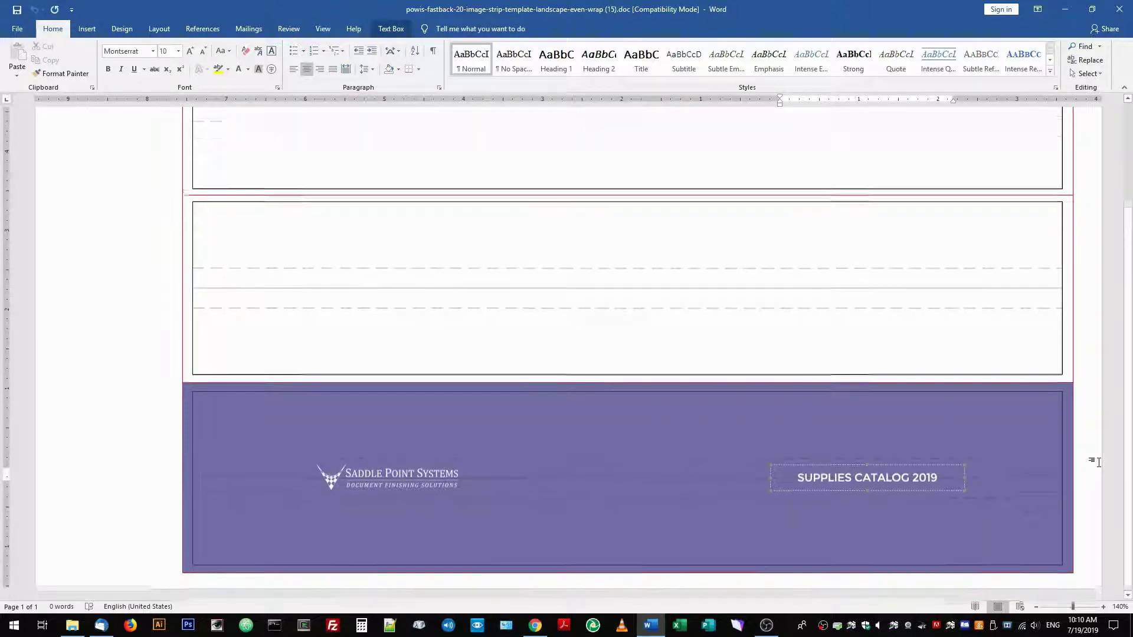
{"action": "left_click", "coordinate": [1072, 560]}
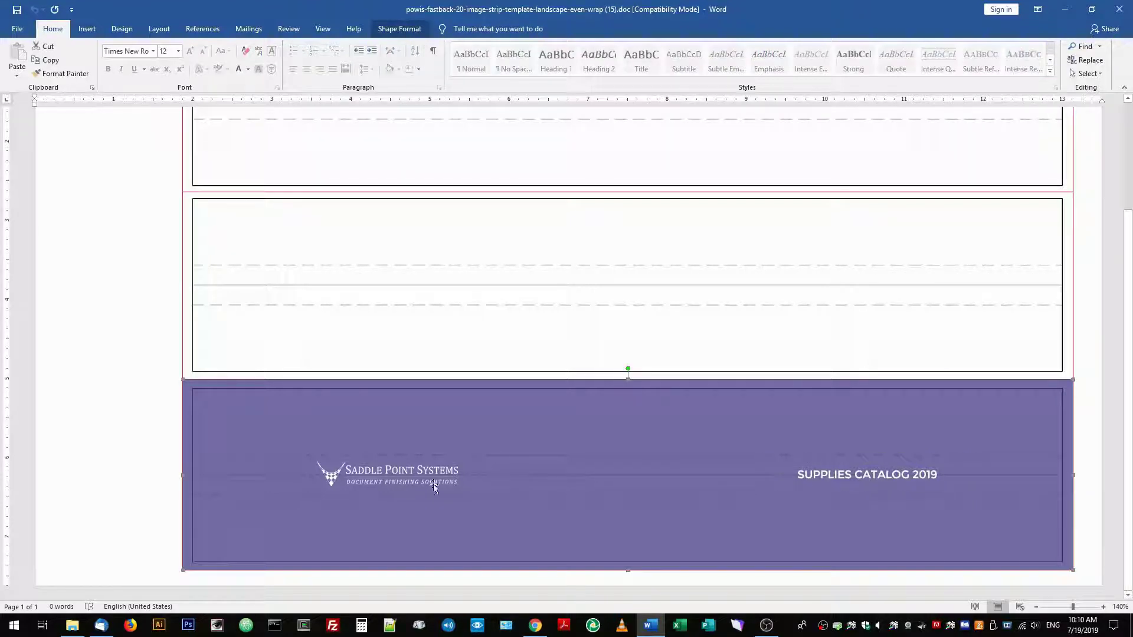
{"action": "left_click_drag", "start_coordinate": [1128, 435], "coordinate": [1131, 329]}
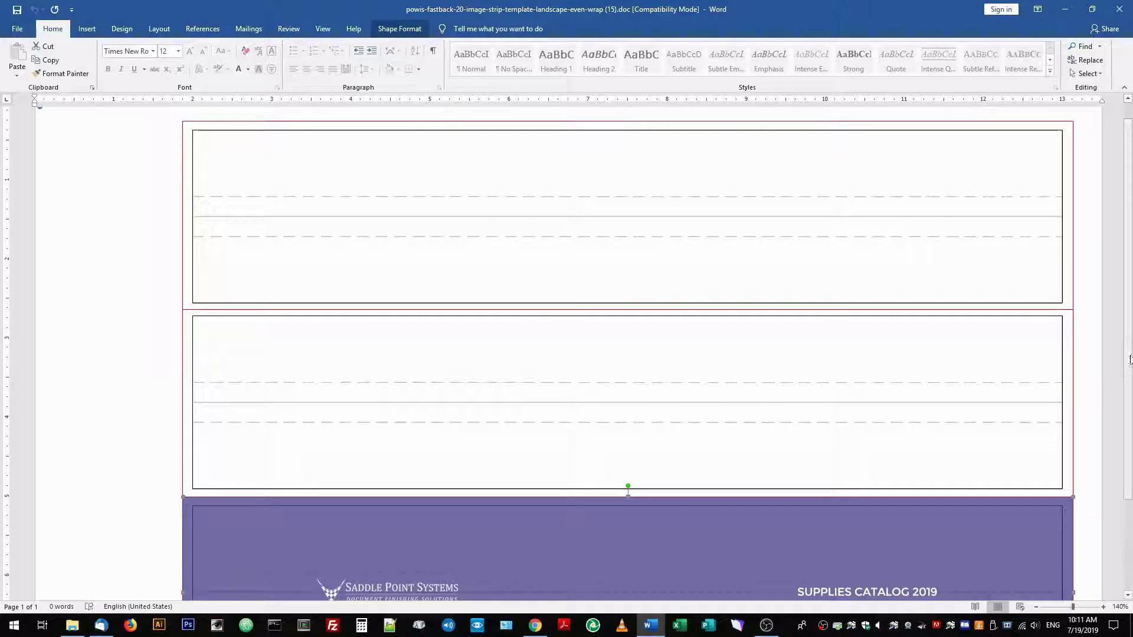
{"action": "scroll", "coordinate": [506, 577], "scroll_direction": "down", "scroll_amount": 3}
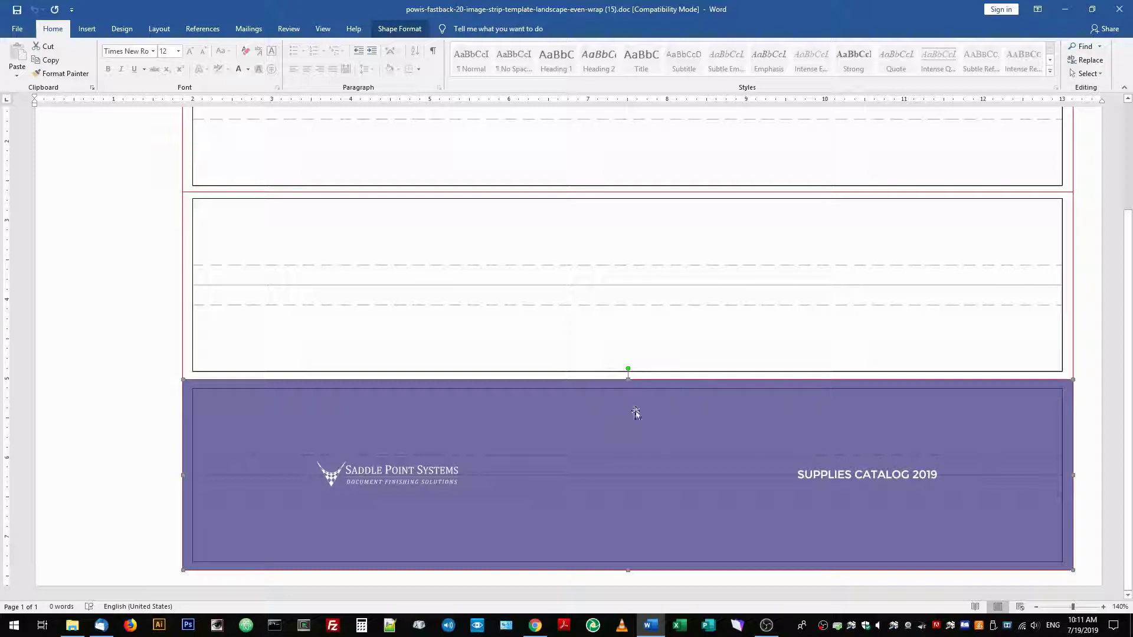
{"action": "left_click", "coordinate": [331, 477]}
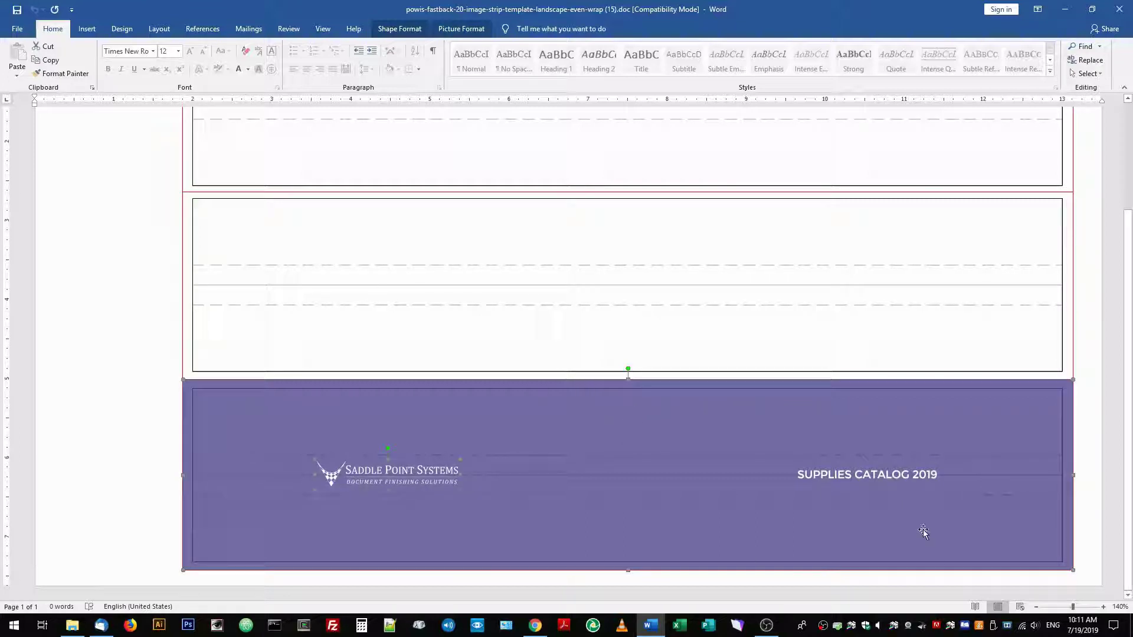
{"action": "left_click", "coordinate": [830, 474], "text": "shift"}
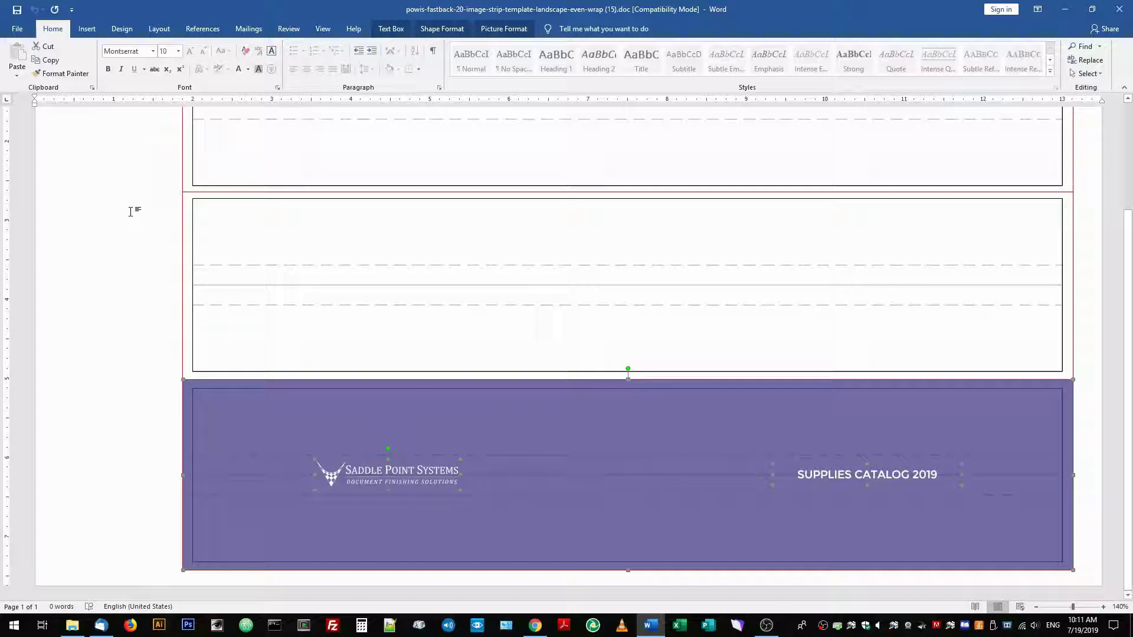
Copy the strip, logo and title group and paste it onto the middle strip
{"action": "left_click", "coordinate": [56, 62]}
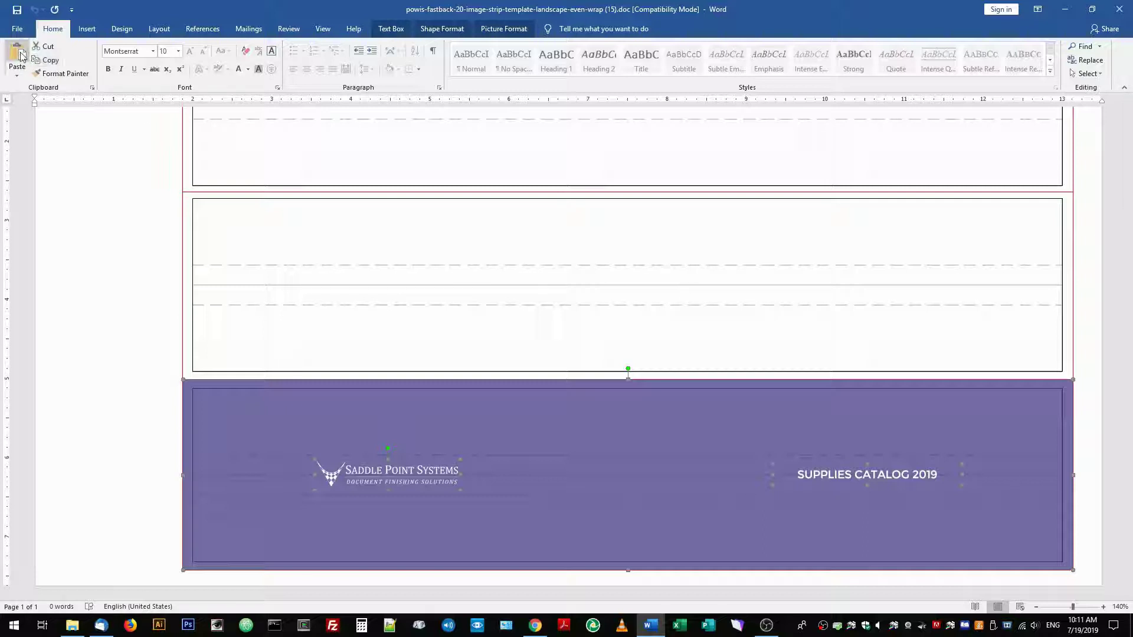
{"action": "key", "text": "ctrl+v"}
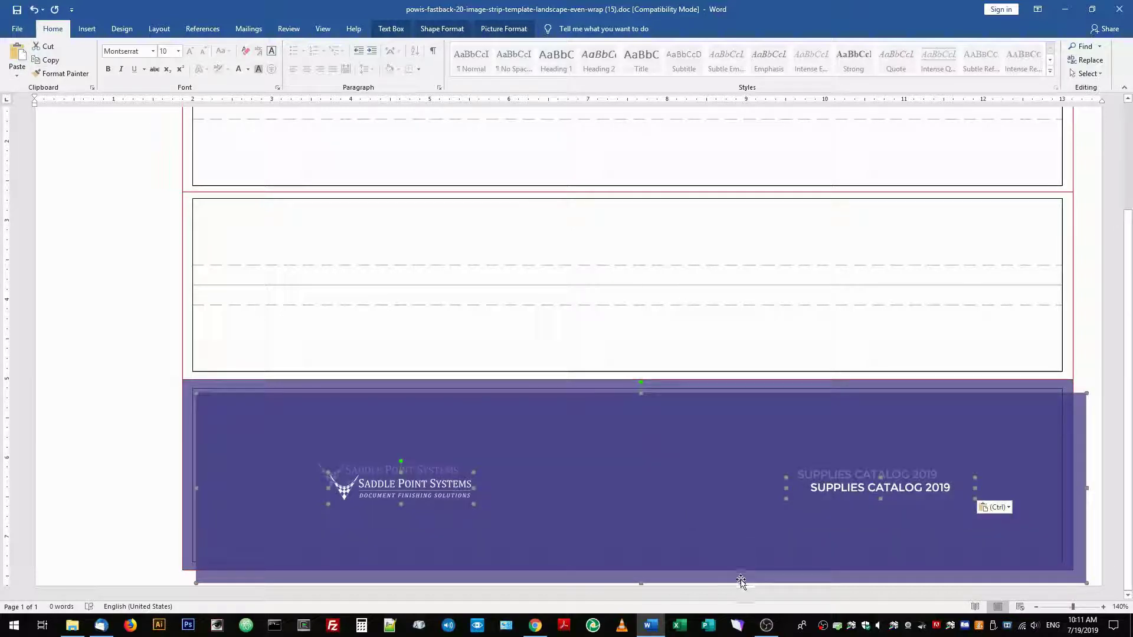
{"action": "left_click_drag", "start_coordinate": [741, 582], "coordinate": [727, 375]}
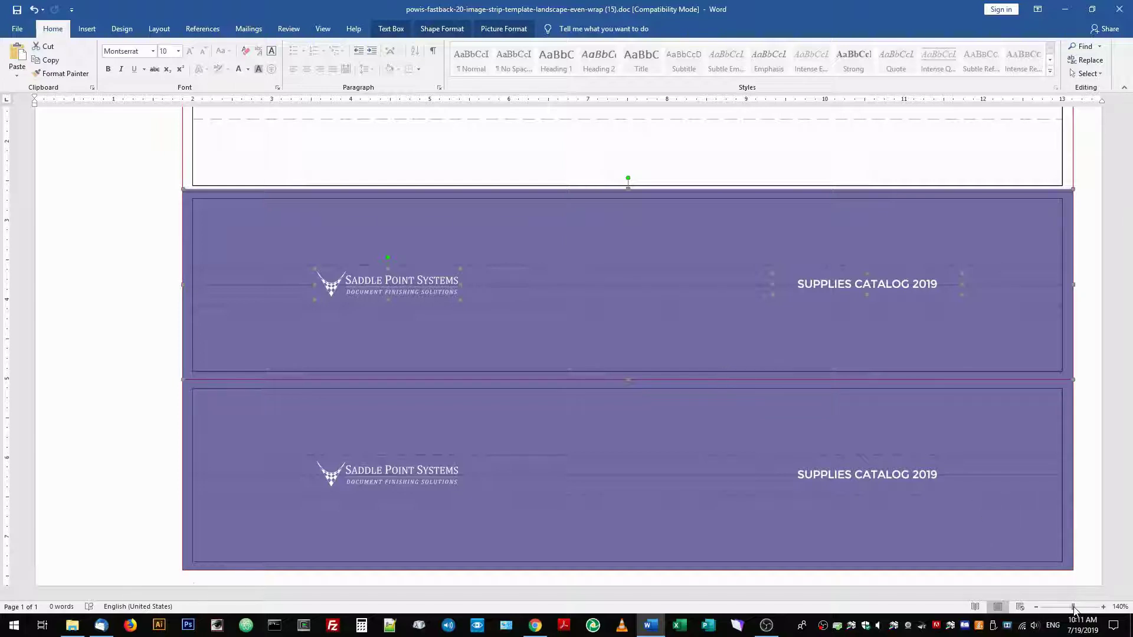
Zoom in and pan to check the copied strip's alignment
{"action": "left_click_drag", "start_coordinate": [1072, 608], "coordinate": [1088, 610]}
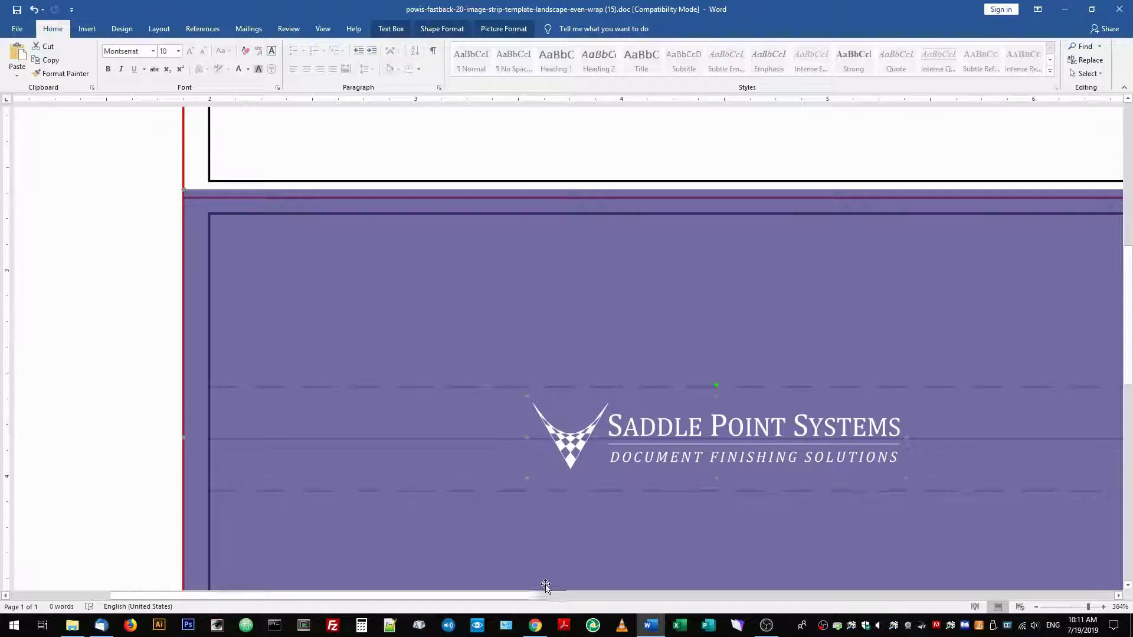
{"action": "left_click_drag", "start_coordinate": [524, 596], "coordinate": [877, 578]}
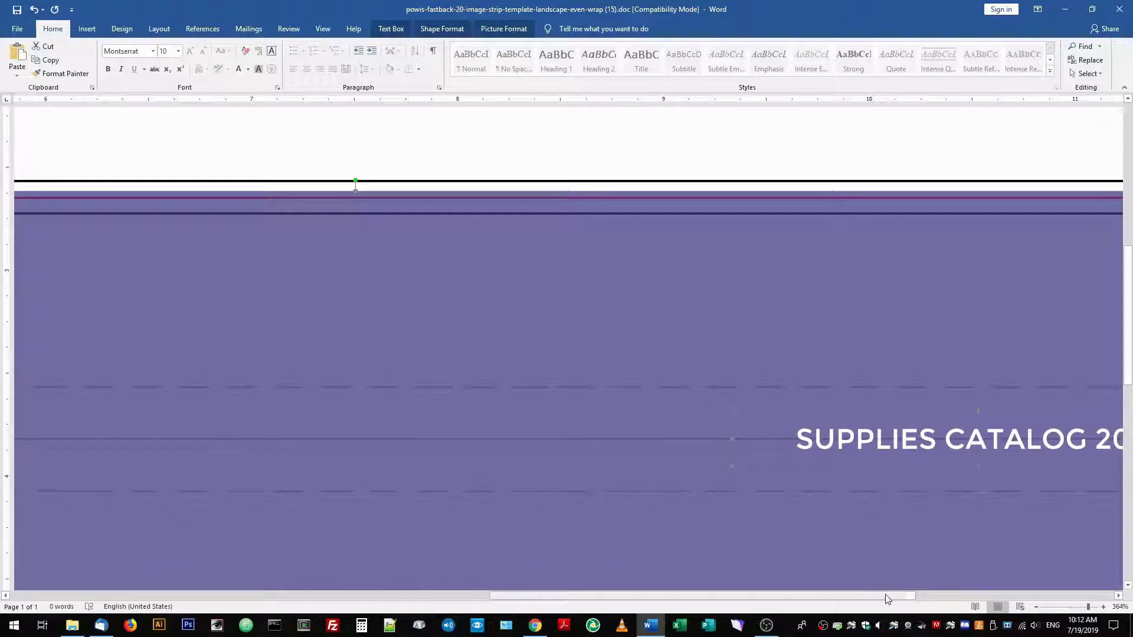
{"action": "left_click_drag", "start_coordinate": [888, 596], "coordinate": [464, 620]}
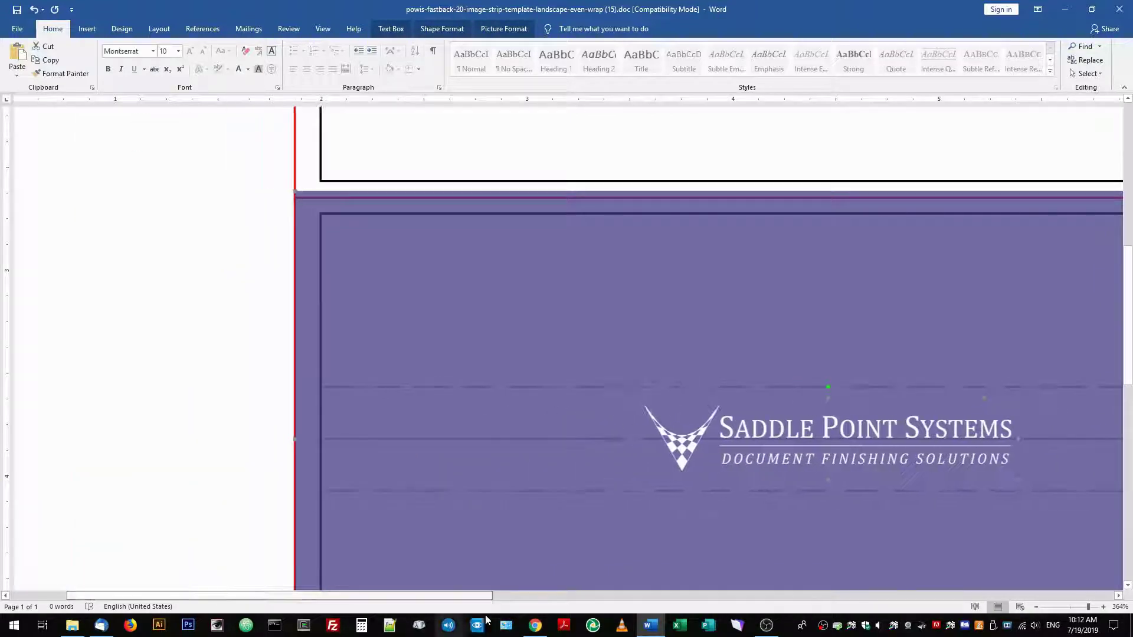
{"action": "scroll", "coordinate": [1127, 501], "scroll_direction": "down", "scroll_amount": 18, "text": "ctrl"}
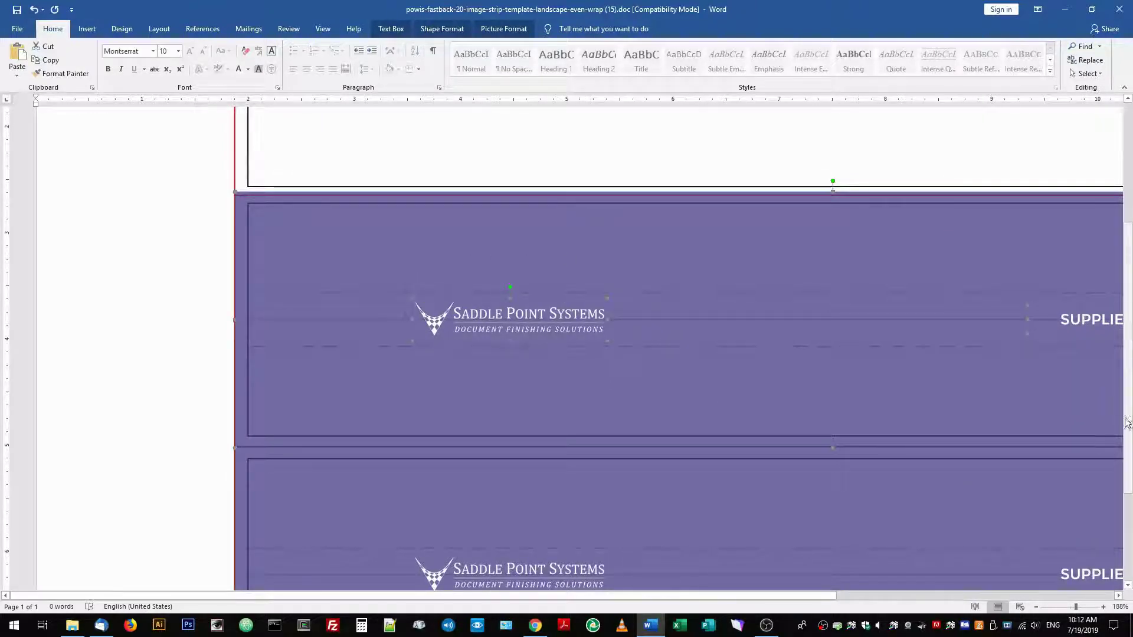
Paste another copy of the strip group onto the top strip
{"action": "left_click_drag", "start_coordinate": [1128, 422], "coordinate": [1129, 284]}
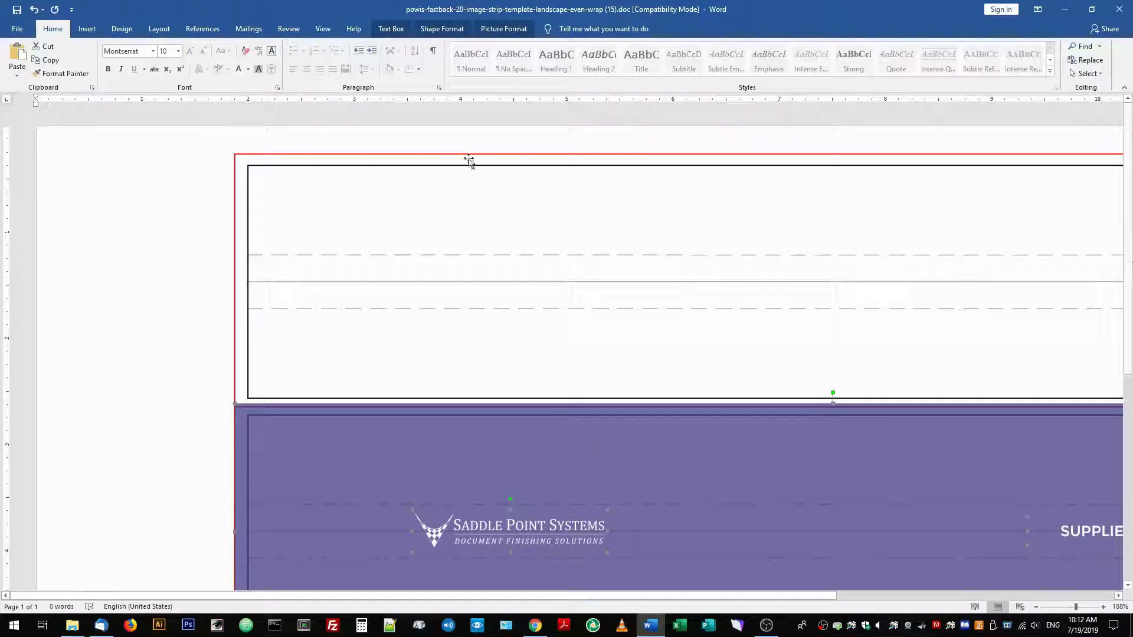
{"action": "key", "text": "ctrl+v"}
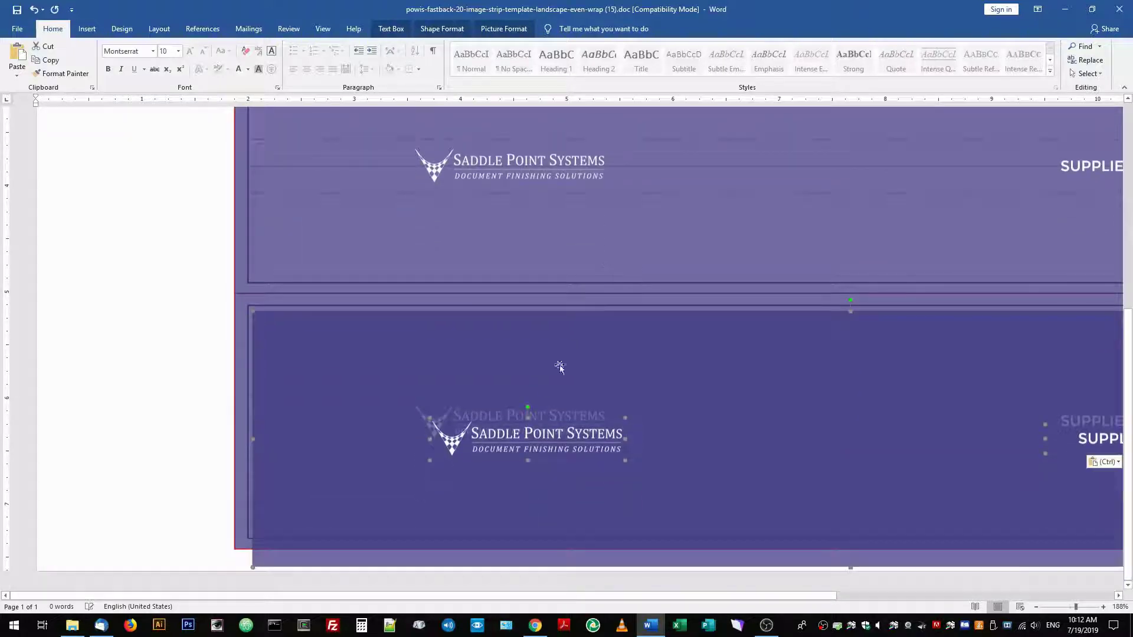
{"action": "left_click_drag", "start_coordinate": [674, 564], "coordinate": [653, 374]}
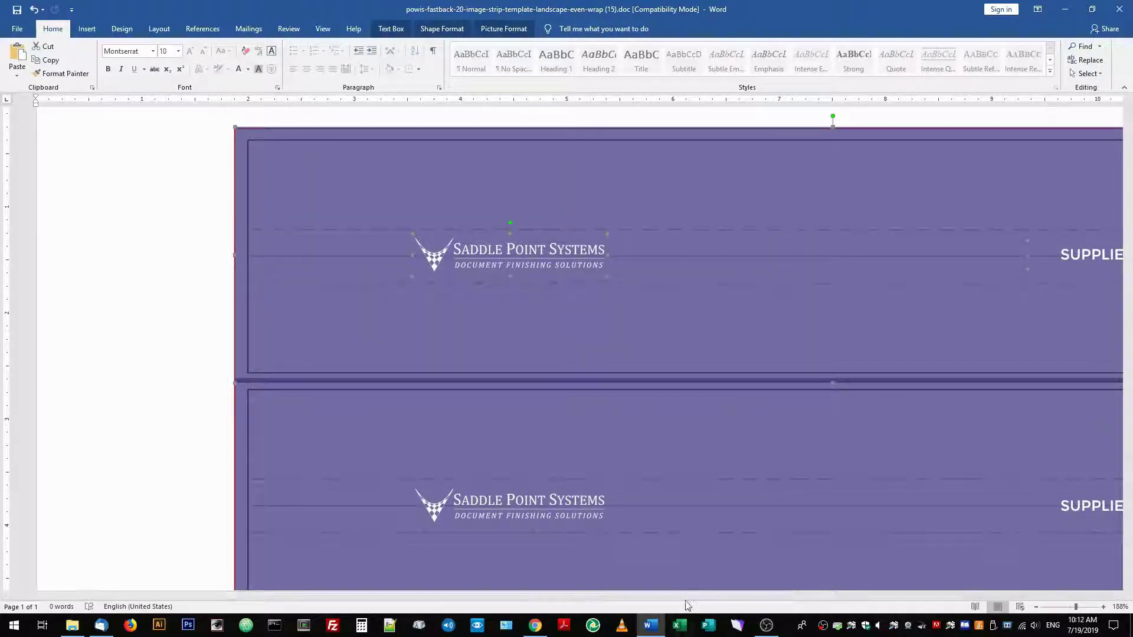
Zoom in on the top strip and undo the accidental logo move
{"action": "scroll", "coordinate": [788, 361], "scroll_direction": "right", "scroll_amount": 5}
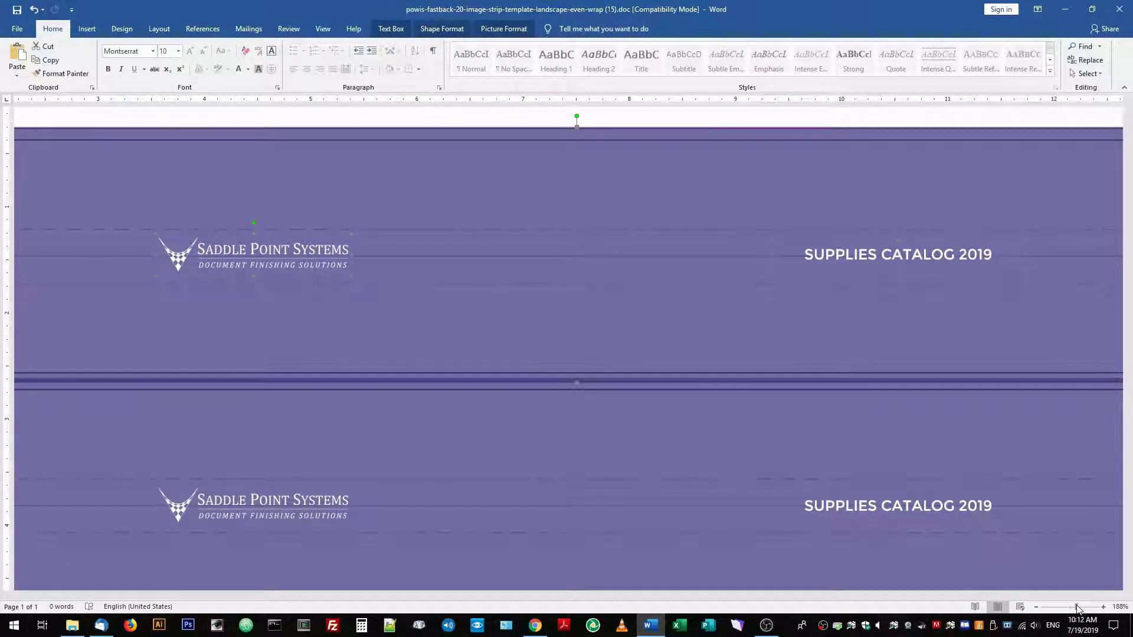
{"action": "left_click_drag", "start_coordinate": [1075, 607], "coordinate": [1089, 611]}
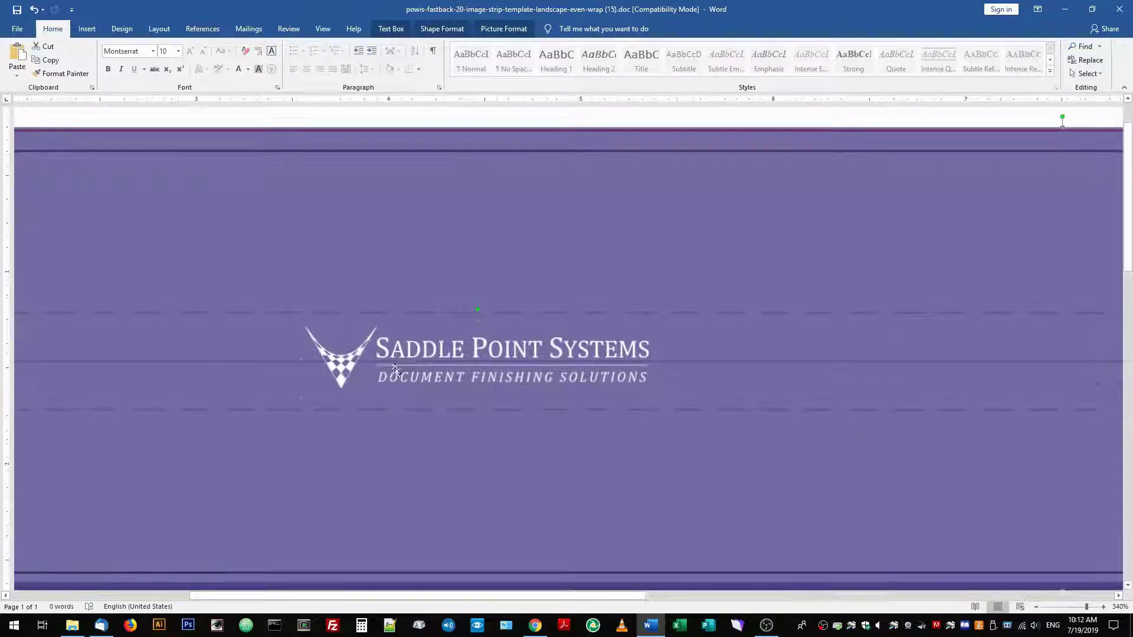
{"action": "left_click", "coordinate": [326, 346]}
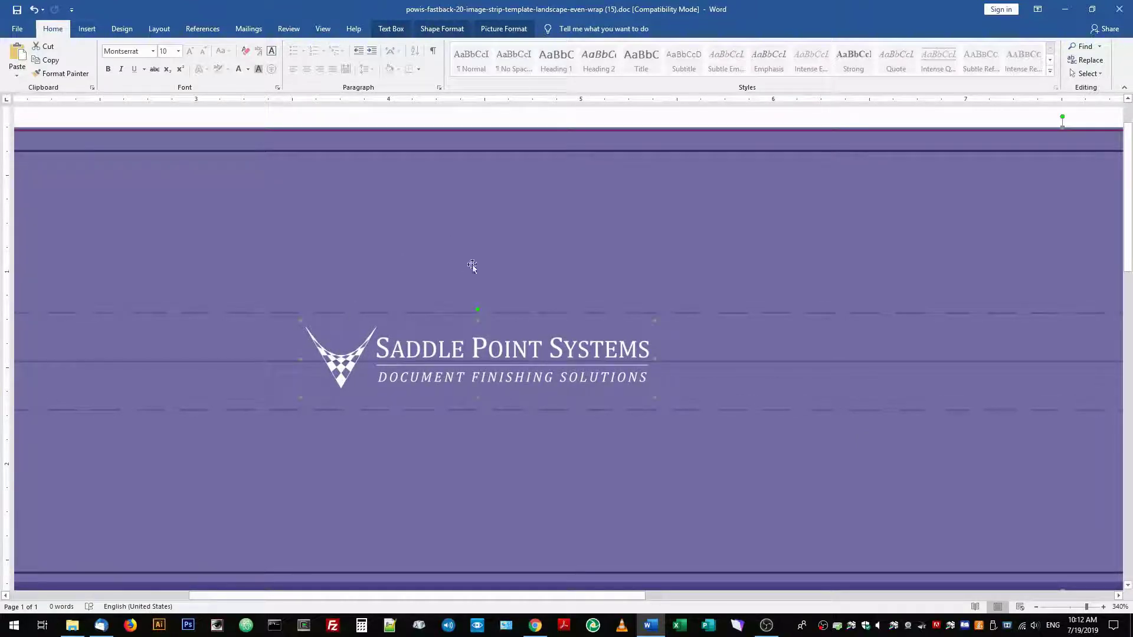
{"action": "left_click_drag", "start_coordinate": [531, 596], "coordinate": [473, 600]}
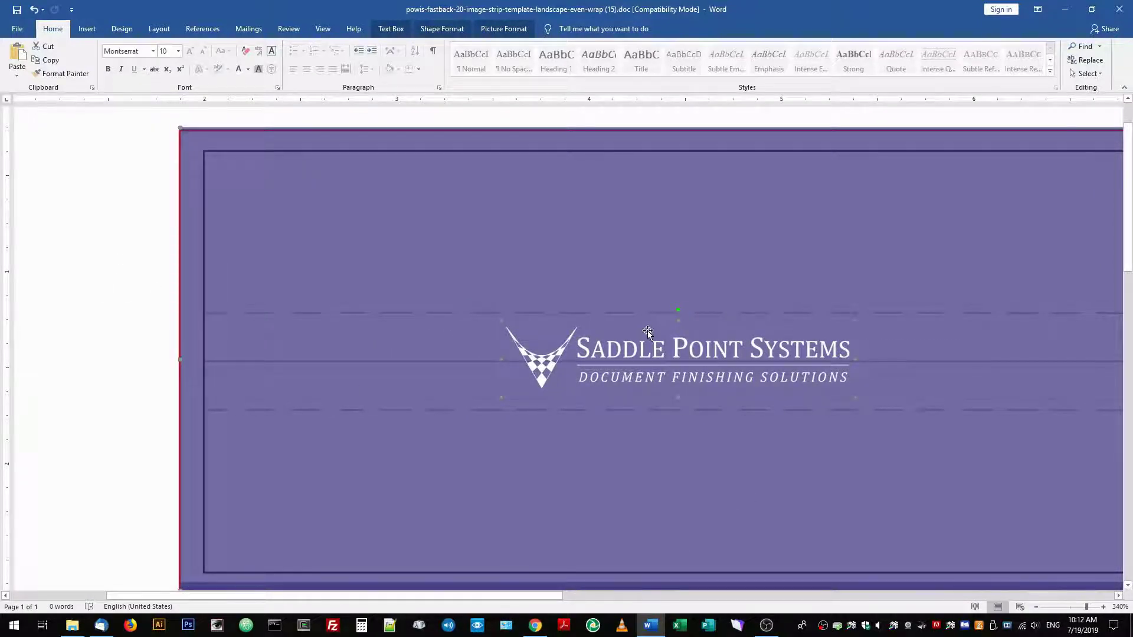
{"action": "key", "text": "ctrl+z"}
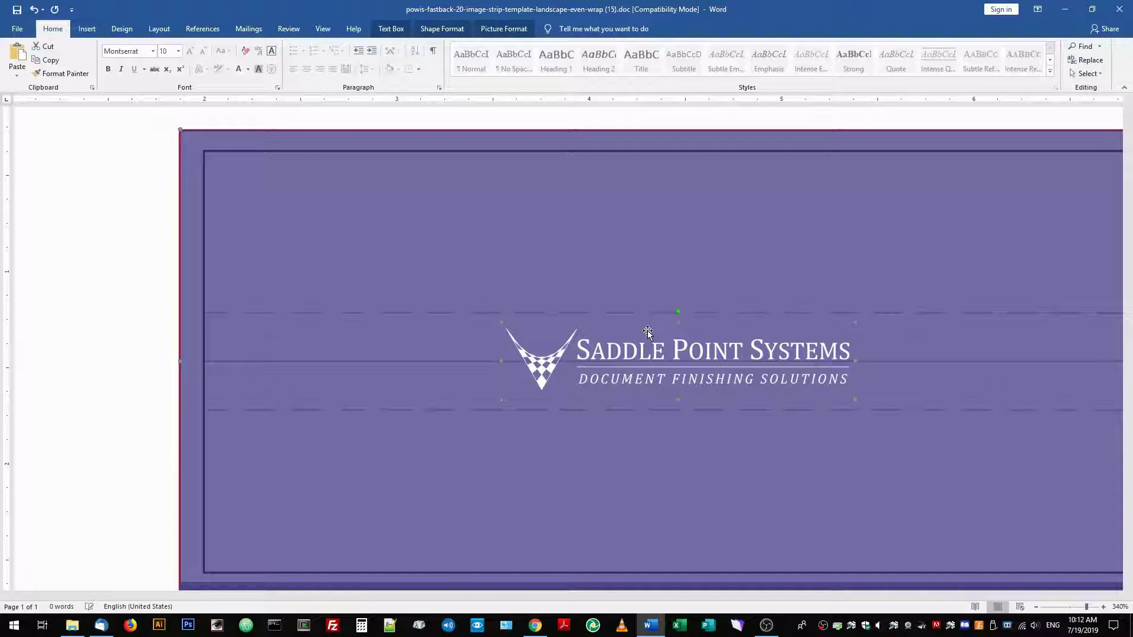
{"action": "left_click", "coordinate": [125, 153]}
Zoom out to 100% to show the whole page with all three strips
{"action": "left_click_drag", "start_coordinate": [466, 595], "coordinate": [773, 460]}
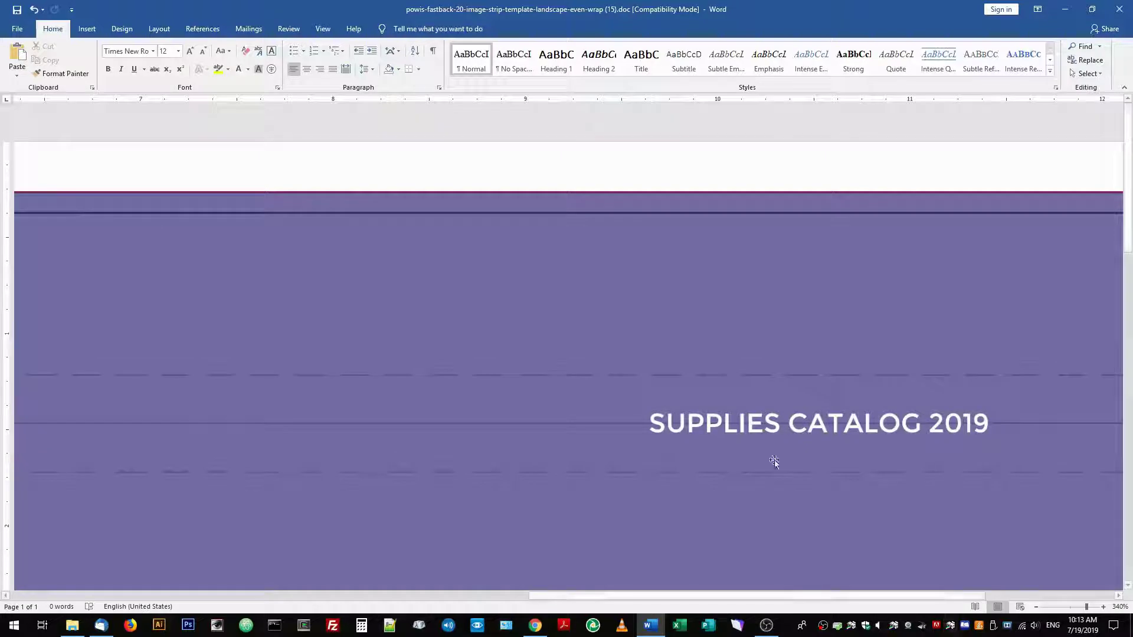
{"action": "left_click", "coordinate": [1084, 608]}
{"action": "left_click_drag", "start_coordinate": [1083, 612], "coordinate": [1078, 608]}
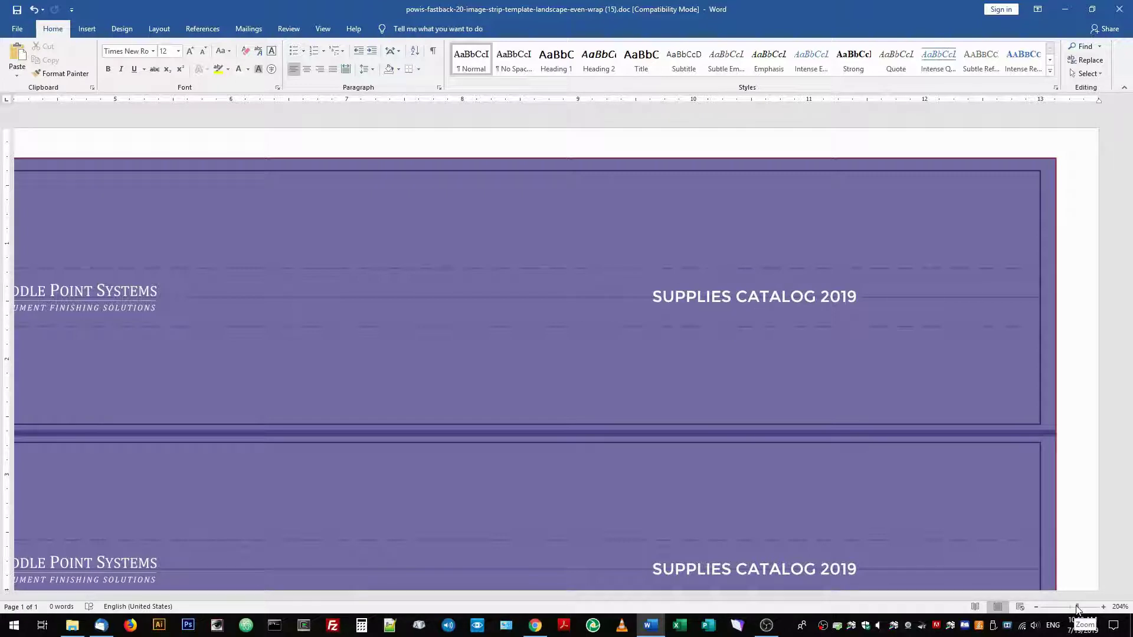
{"action": "left_click_drag", "start_coordinate": [1077, 608], "coordinate": [1069, 609]}
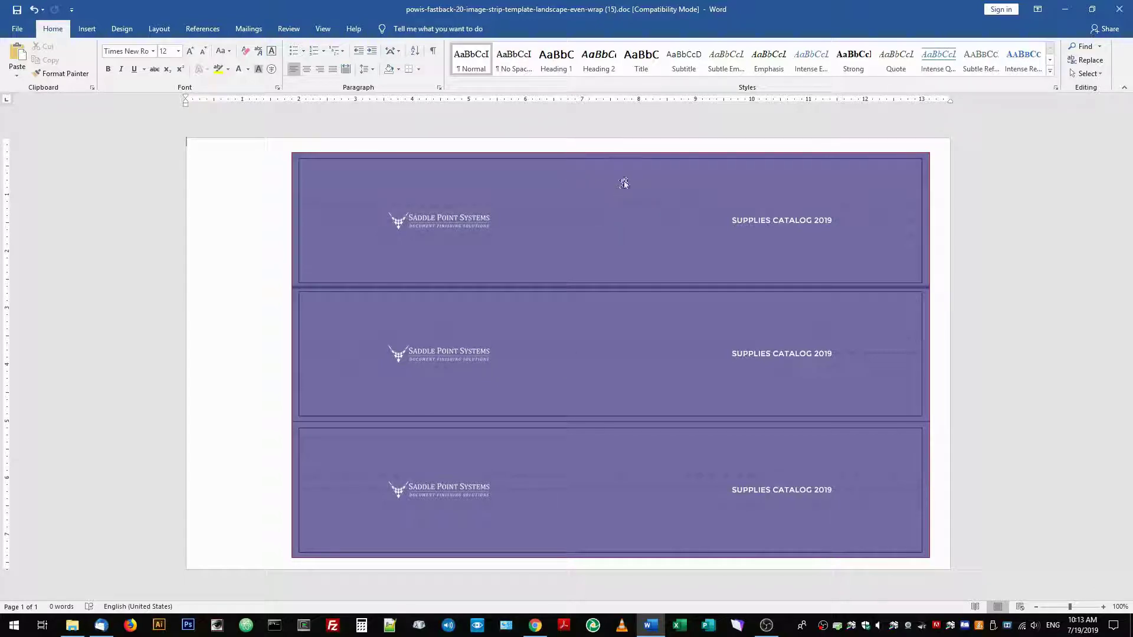
Set the purple strips' fill transparency to 0% so they become solid
{"action": "left_click", "coordinate": [615, 451]}
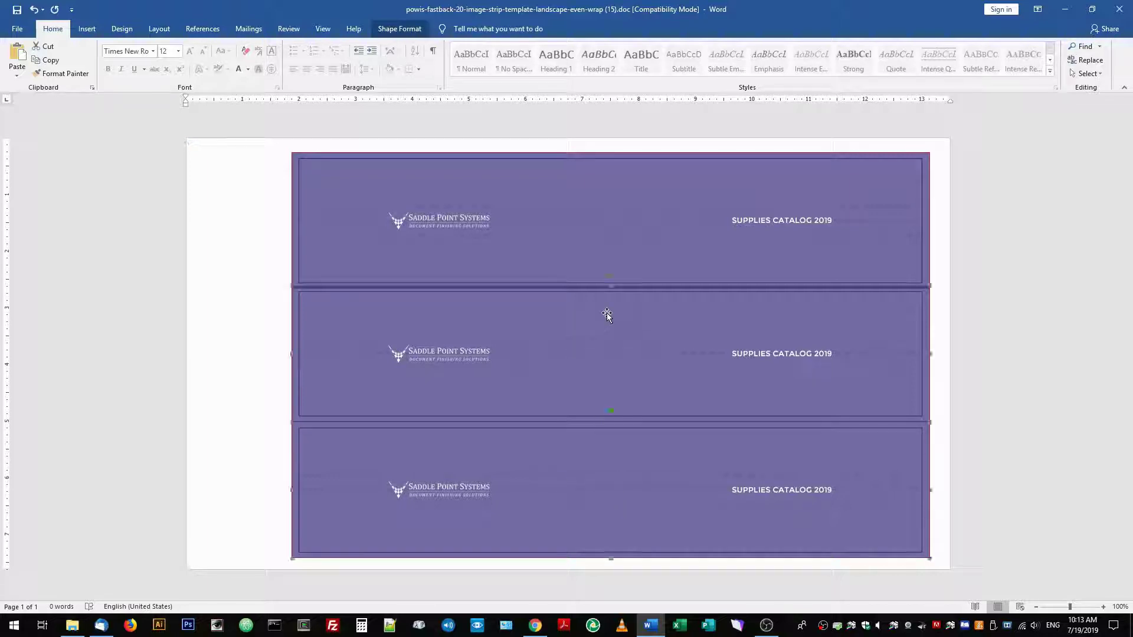
{"action": "left_click", "coordinate": [603, 181], "text": "shift"}
{"action": "right_click", "coordinate": [600, 319]}
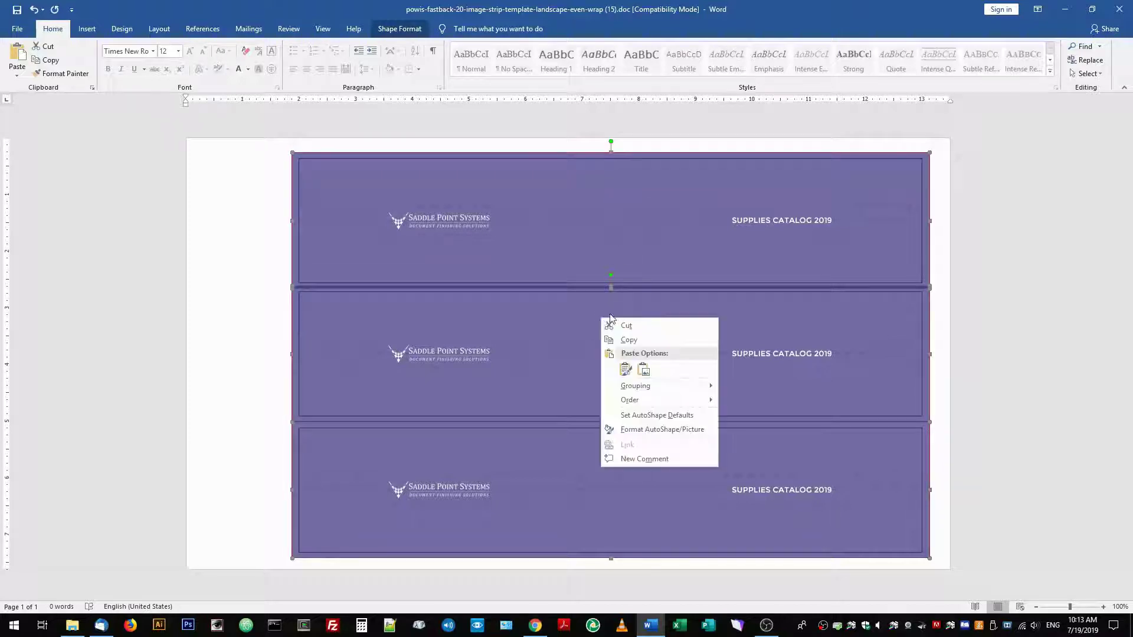
{"action": "left_click", "coordinate": [643, 434]}
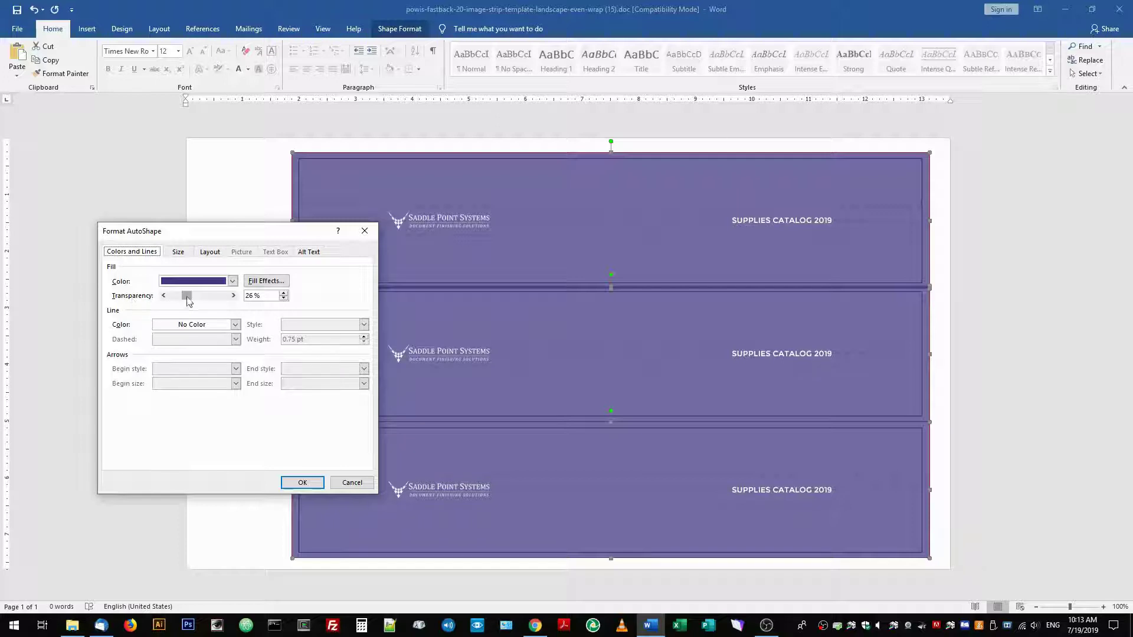
{"action": "left_click_drag", "start_coordinate": [188, 298], "coordinate": [163, 299]}
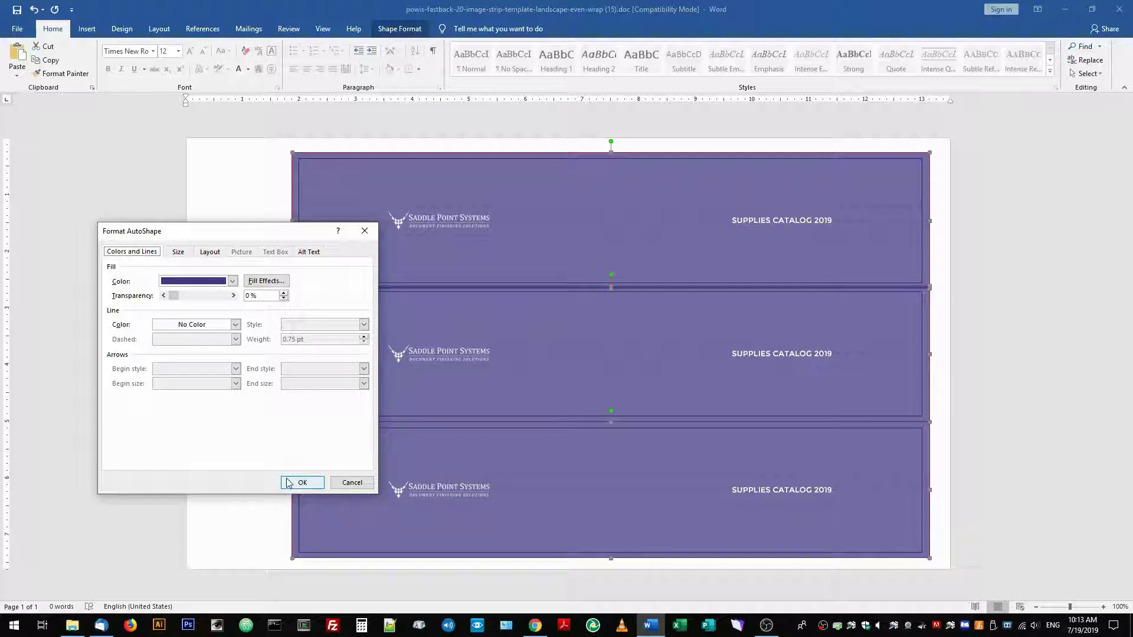
{"action": "left_click", "coordinate": [302, 483]}
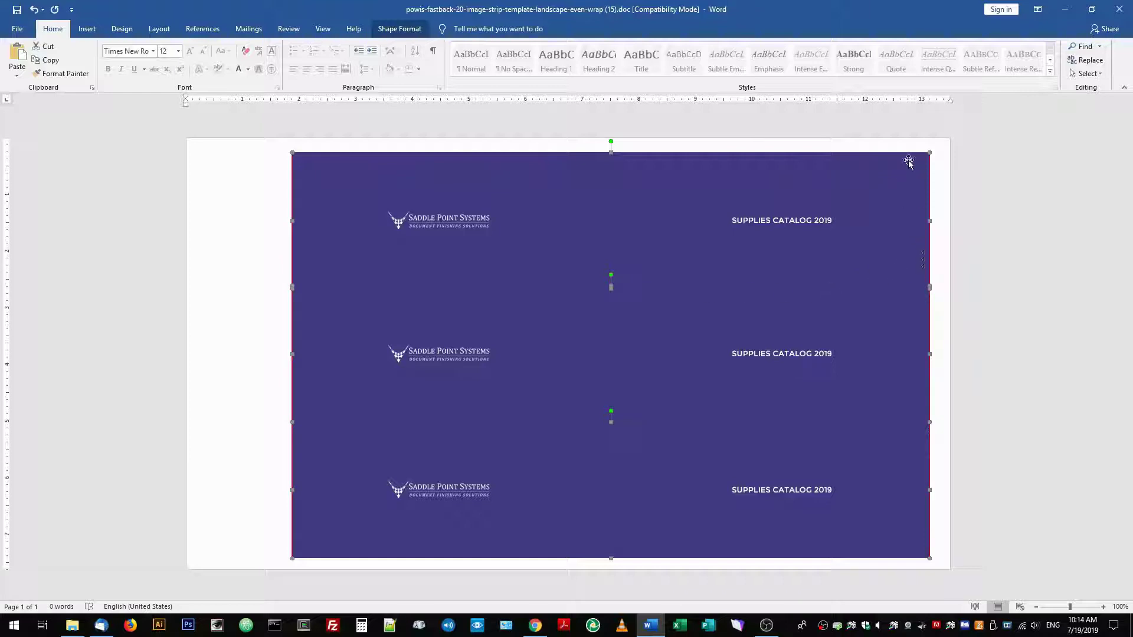
{"action": "left_click", "coordinate": [230, 254]}
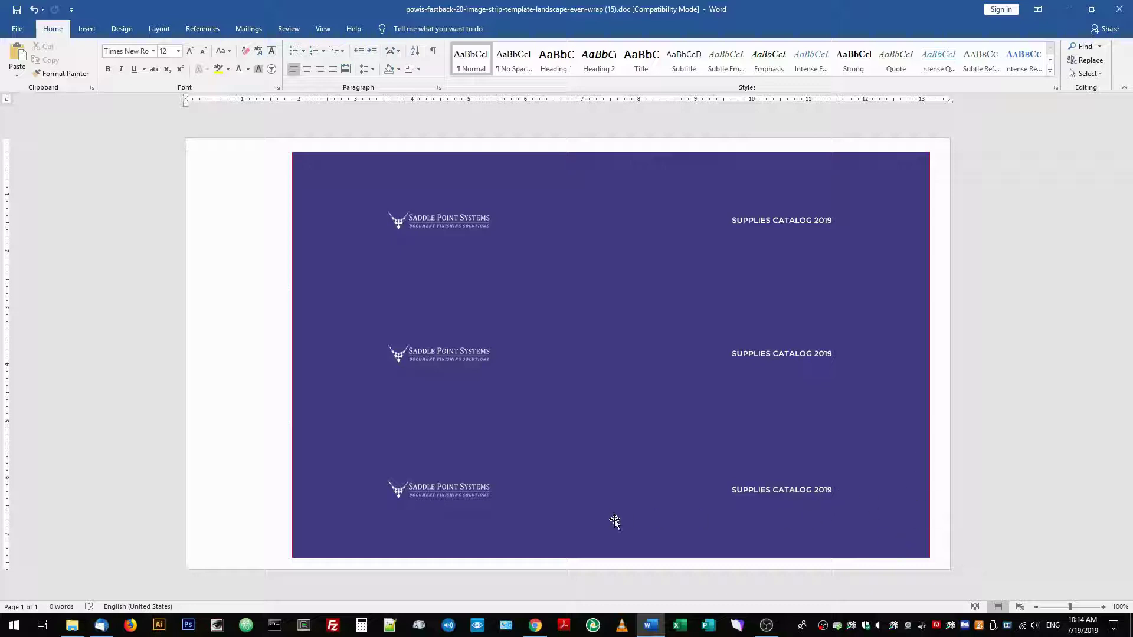
Save the document over Even Wrap SPS Image Strips.doc in the Desktop's SPS Image Strip Files folder
{"action": "left_click", "coordinate": [17, 29]}
{"action": "left_click", "coordinate": [52, 188]}
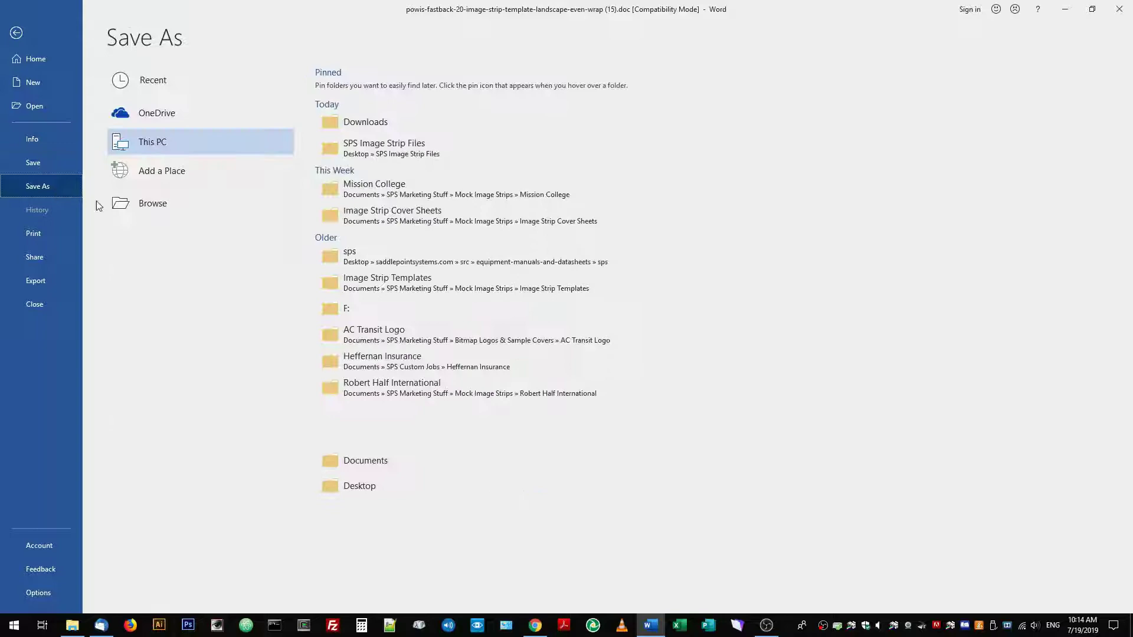
{"action": "left_click", "coordinate": [153, 204]}
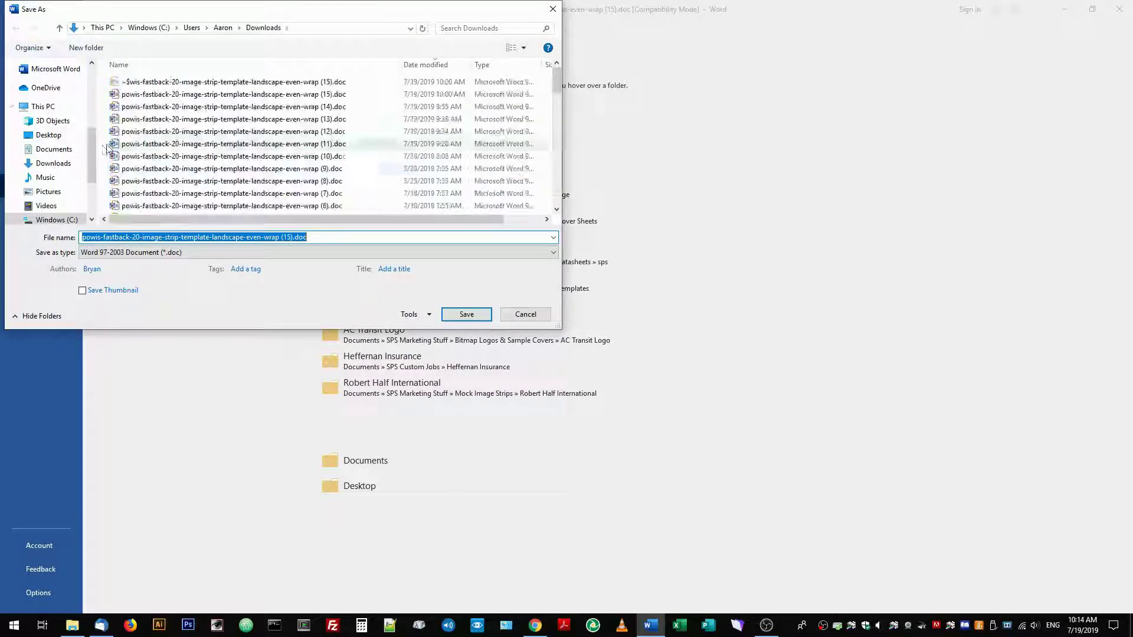
{"action": "scroll", "coordinate": [92, 159], "scroll_direction": "up", "scroll_amount": 5}
{"action": "left_click", "coordinate": [47, 88]}
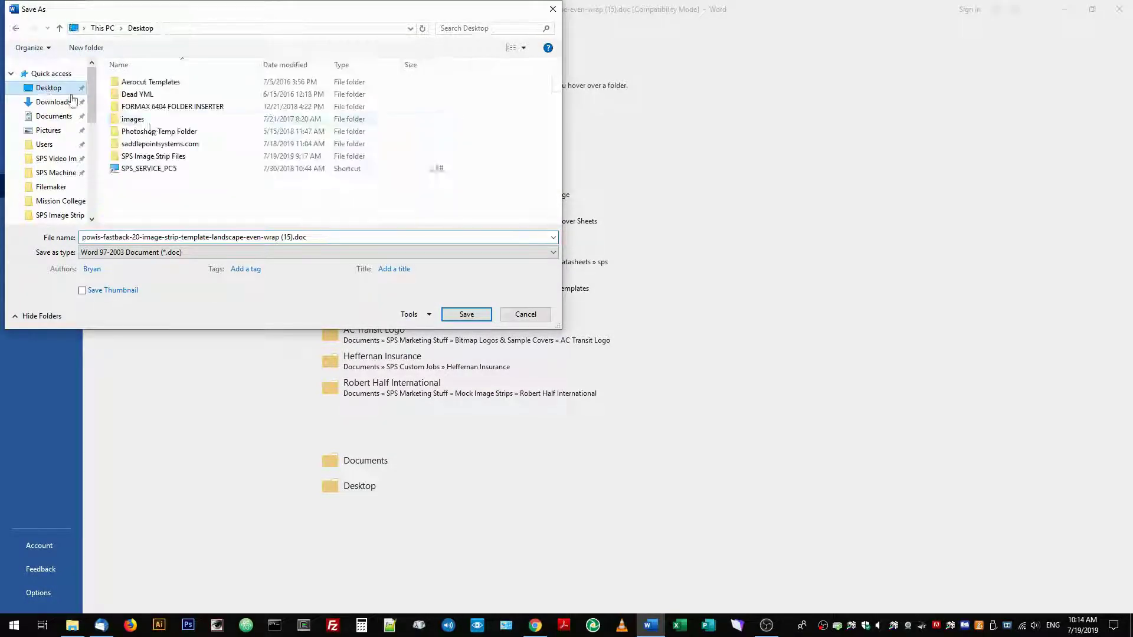
{"action": "double_click", "coordinate": [154, 156]}
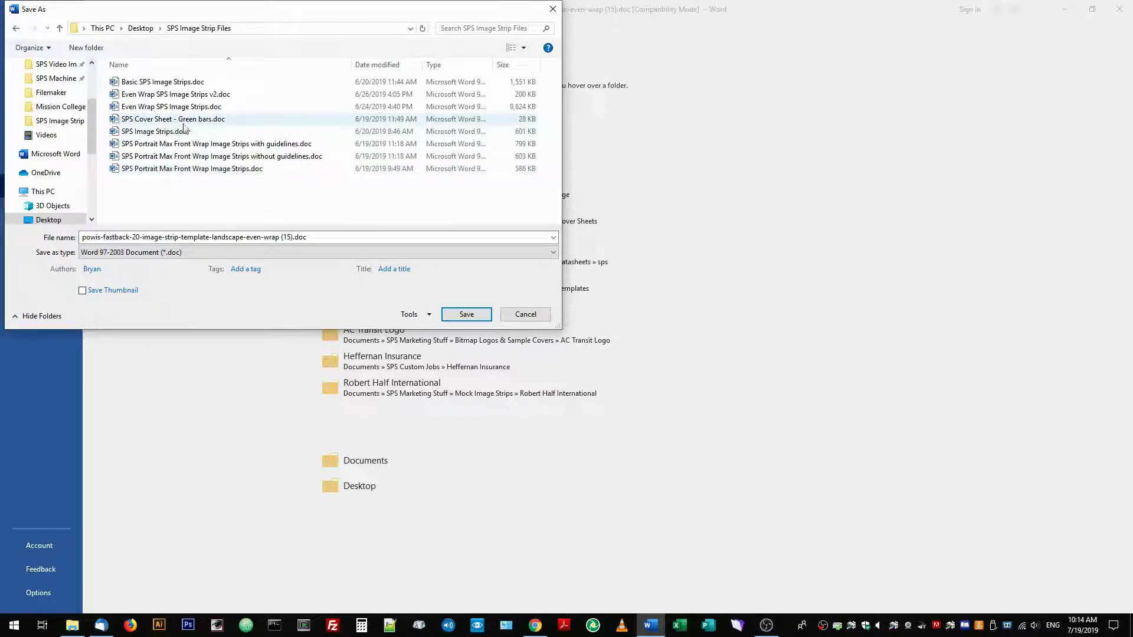
{"action": "left_click", "coordinate": [185, 106]}
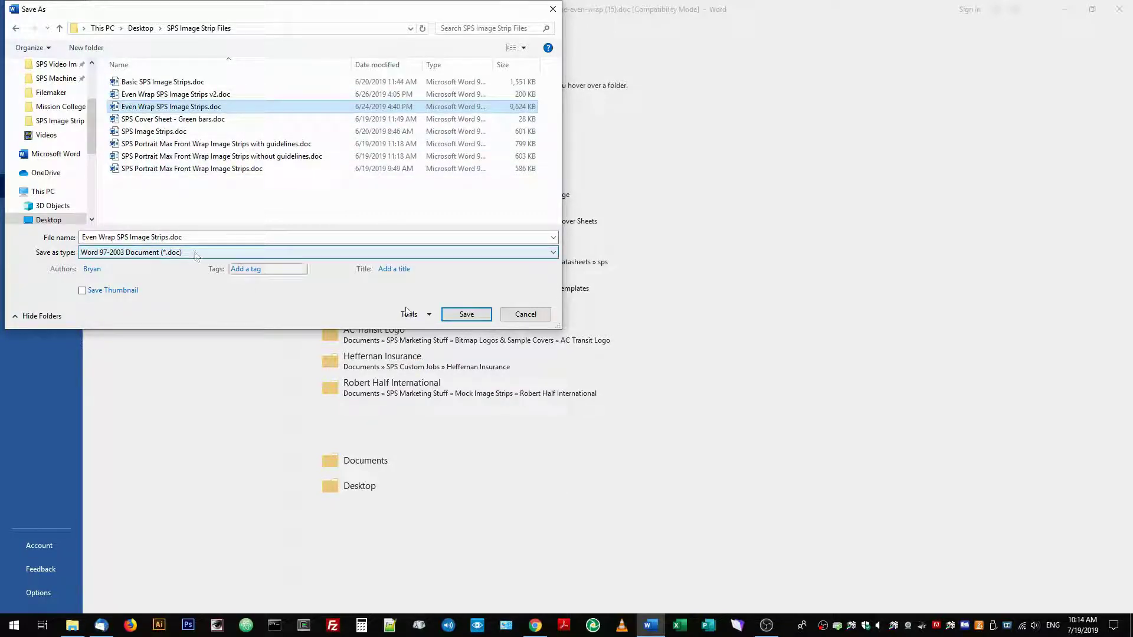
{"action": "left_click", "coordinate": [465, 314]}
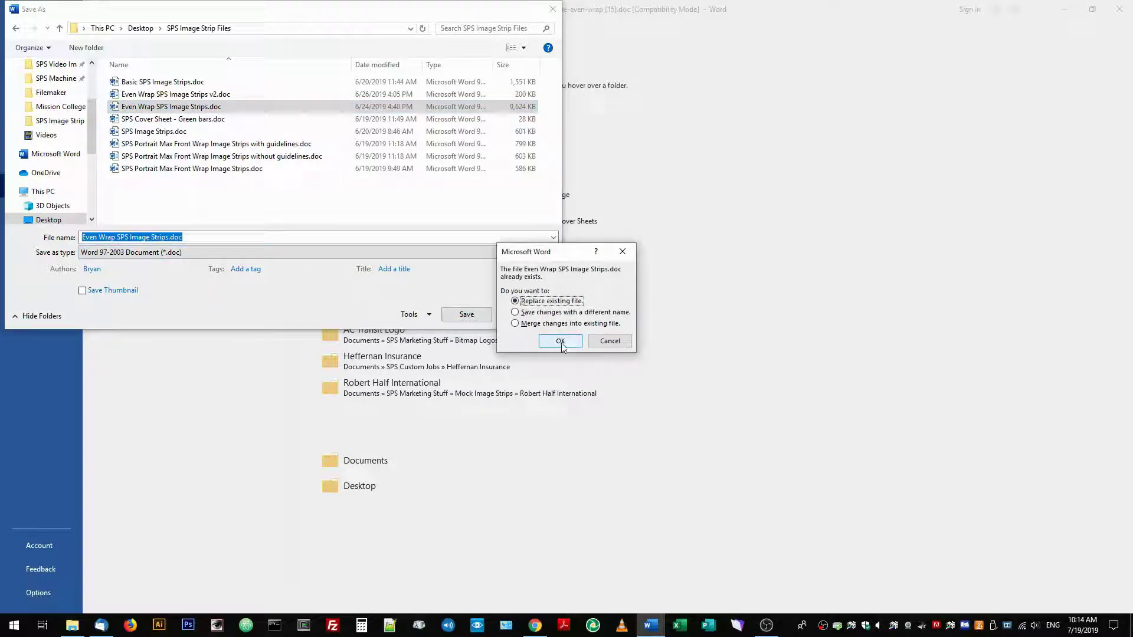
{"action": "left_click", "coordinate": [559, 341]}
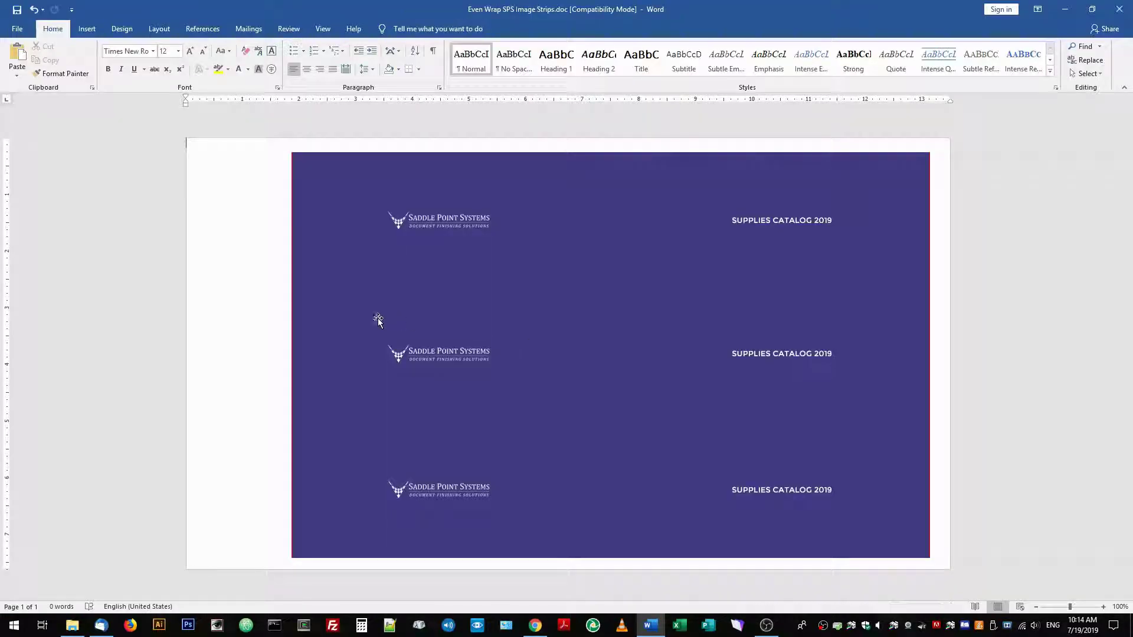
{"action": "left_click", "coordinate": [17, 29]}
{"action": "left_click", "coordinate": [49, 187]}
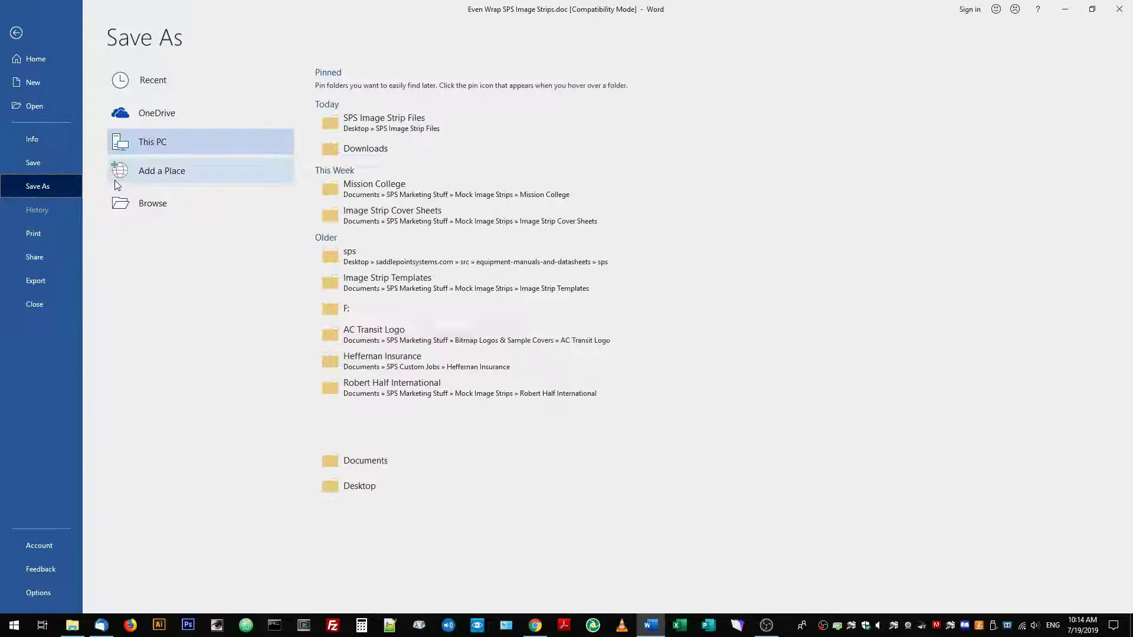
Export the page as PDF, replacing Basic Even Wrap Image Strips SPS.pdf in SPS Image Strip Files
{"action": "left_click", "coordinate": [172, 208]}
{"action": "left_click", "coordinate": [140, 255]}
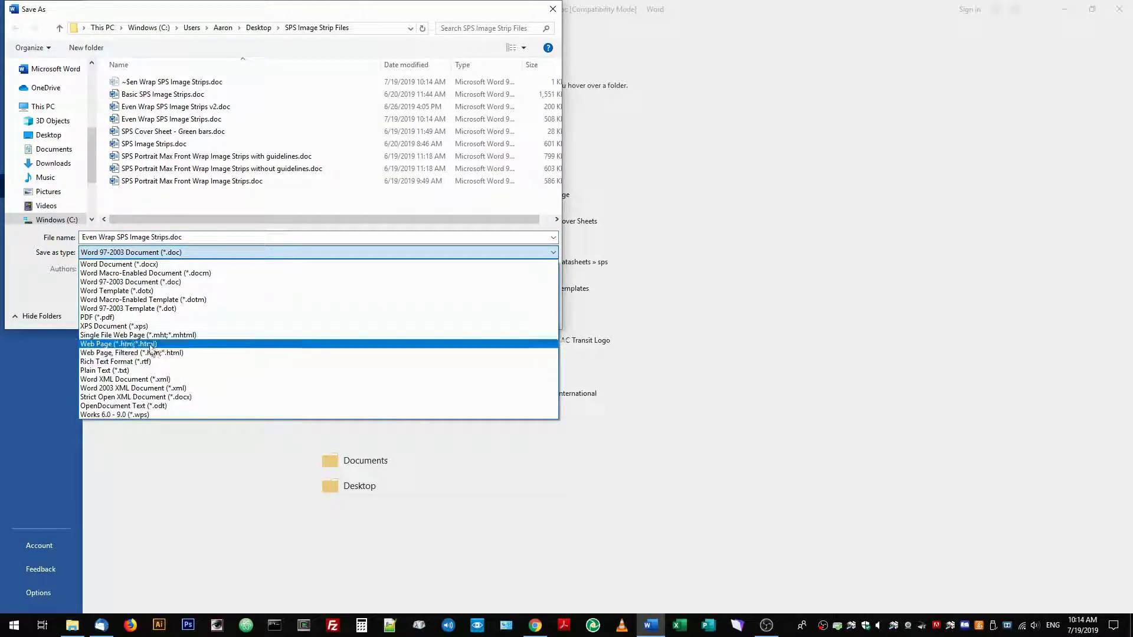
{"action": "left_click", "coordinate": [148, 318]}
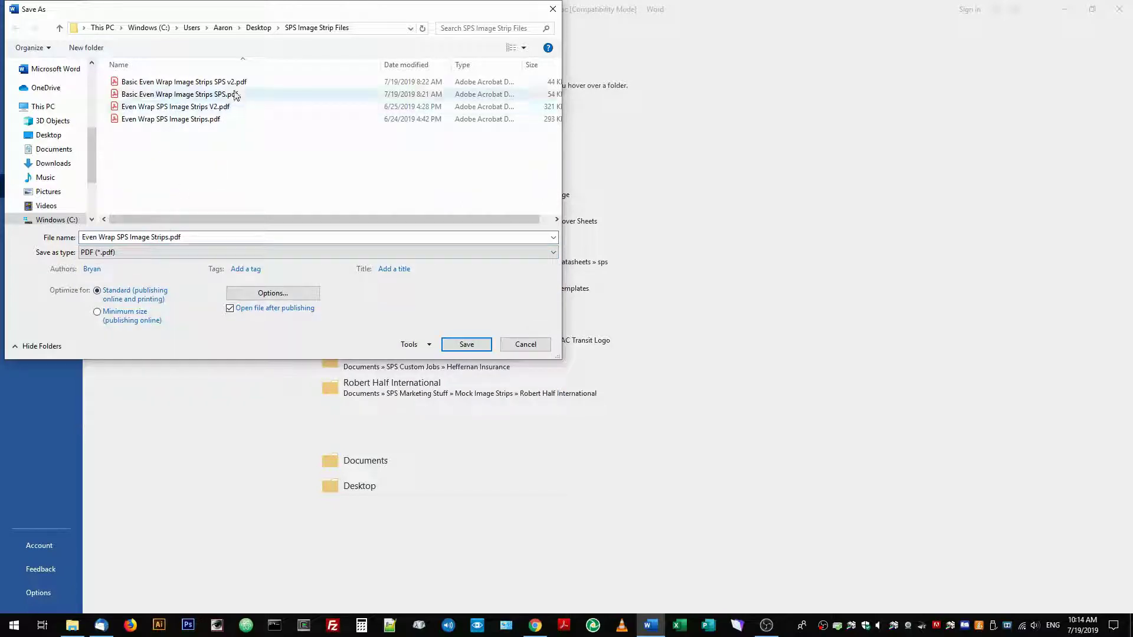
{"action": "left_click", "coordinate": [196, 96]}
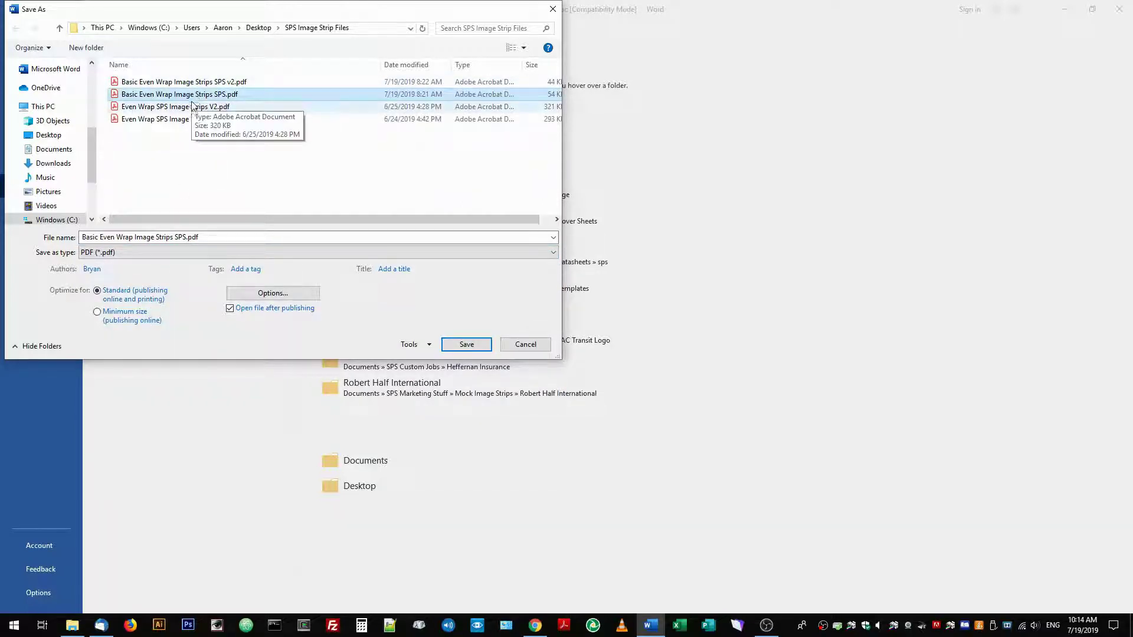
{"action": "left_click", "coordinate": [275, 293]}
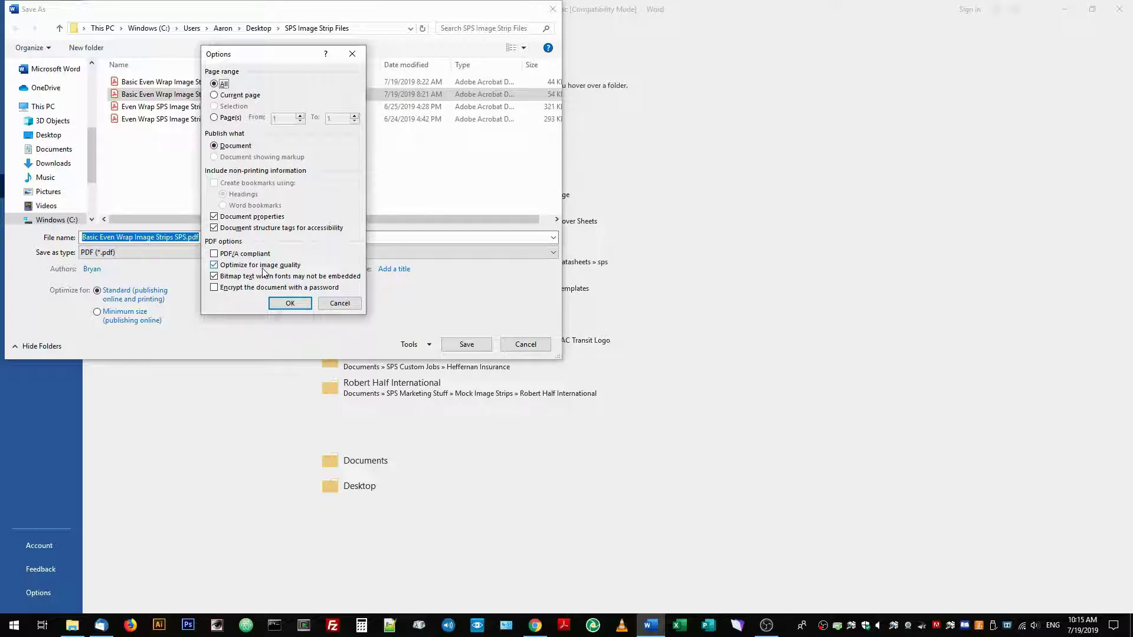
{"action": "left_click", "coordinate": [293, 307]}
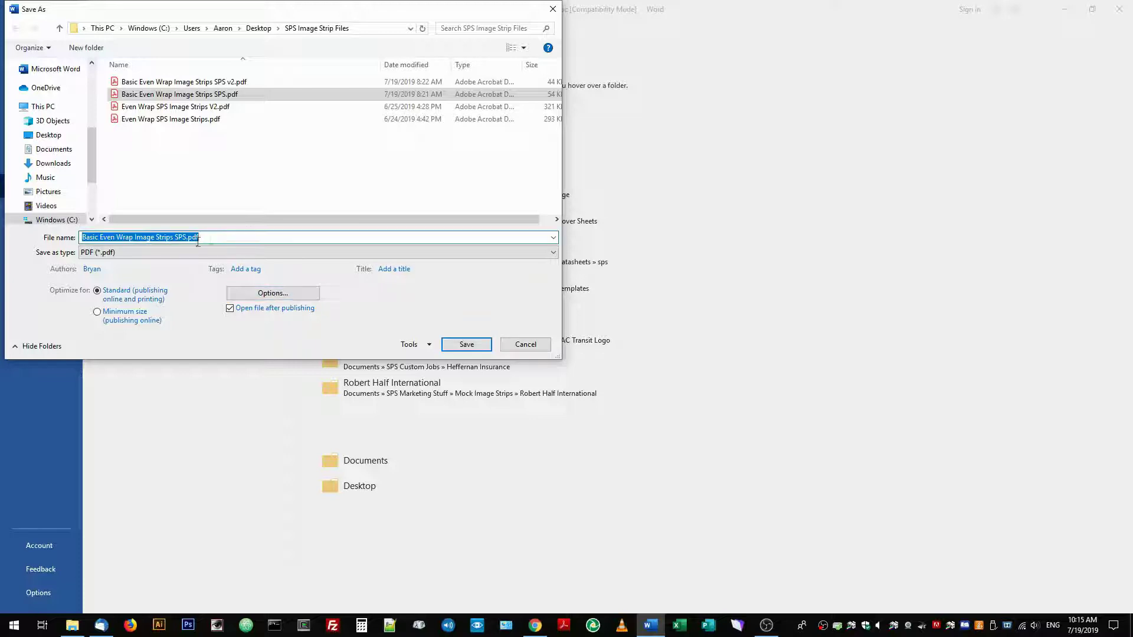
{"action": "left_click", "coordinate": [469, 345]}
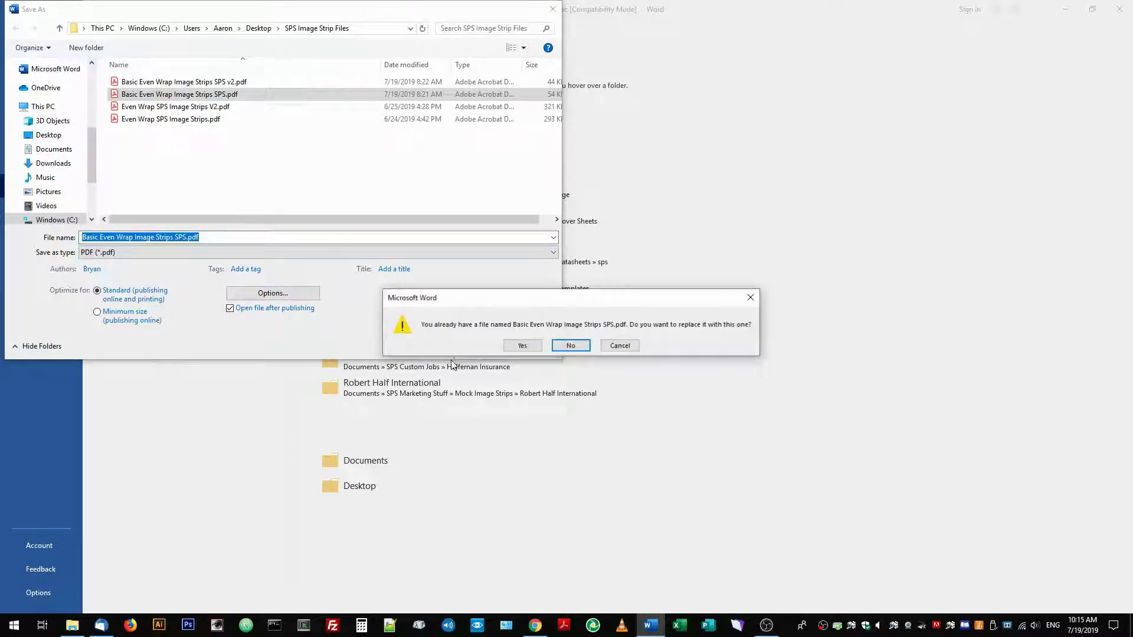
{"action": "left_click", "coordinate": [523, 345]}
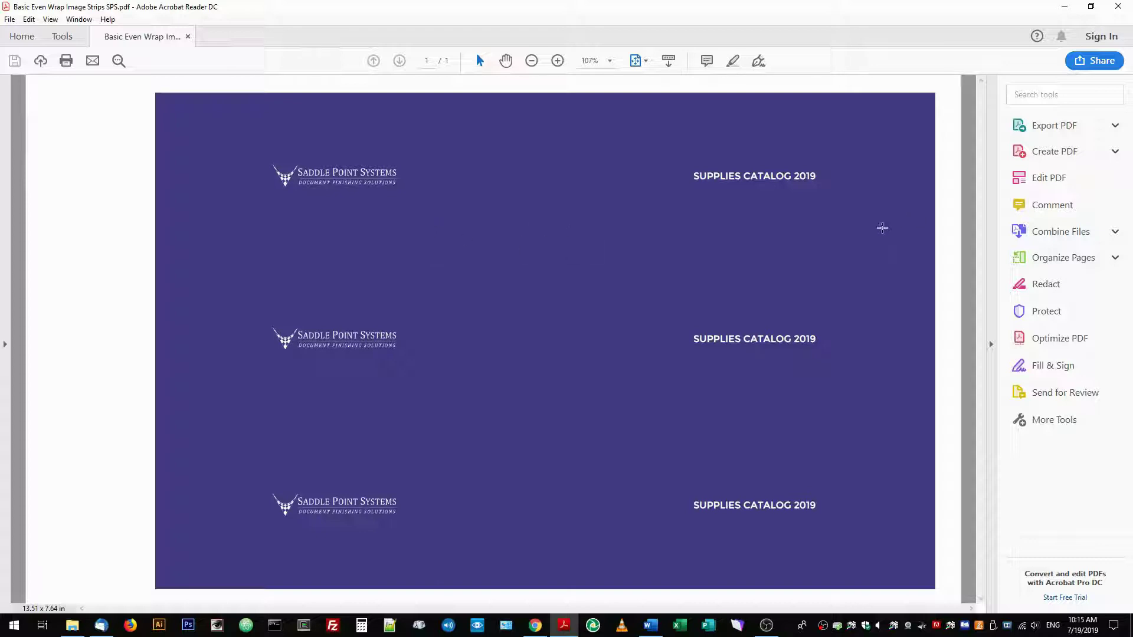
Minimize Acrobat Reader after reviewing the three purple strips in the PDF
{"action": "left_click", "coordinate": [1064, 7]}
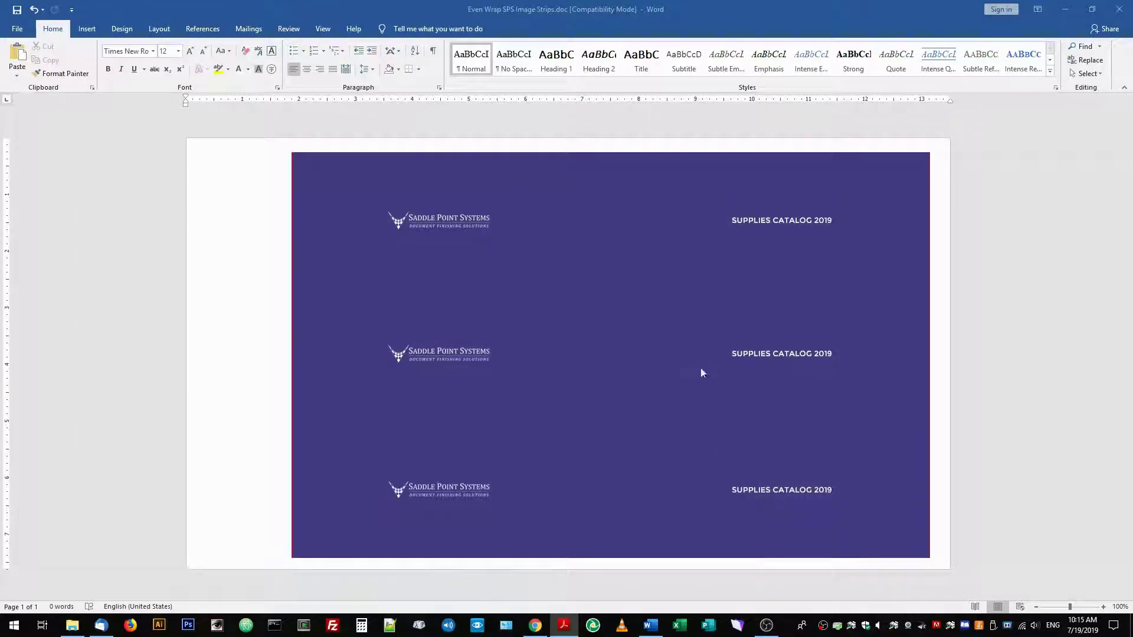